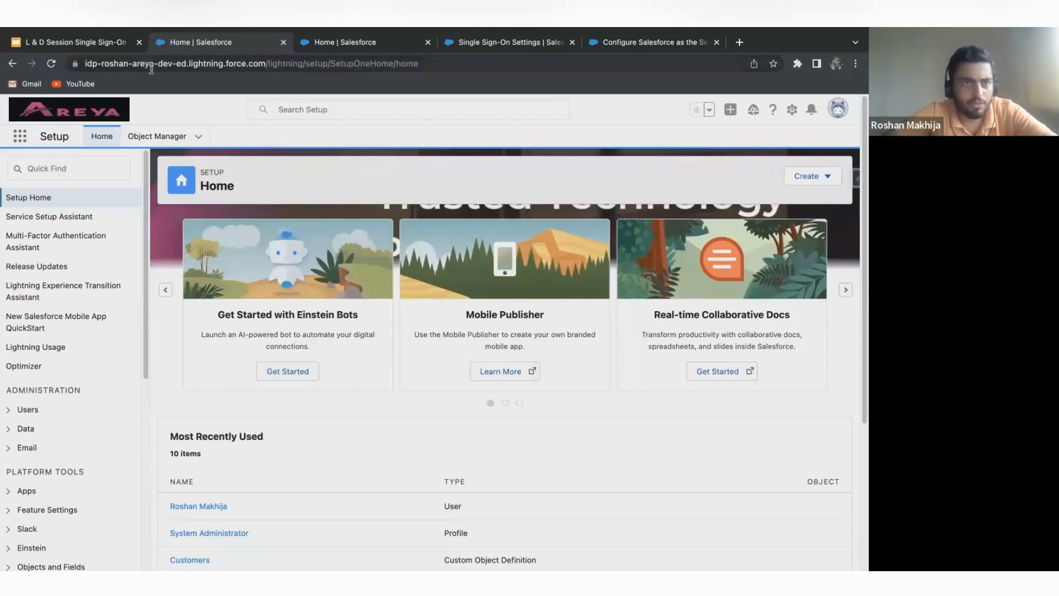
Compare the URLs and Setup home pages of the identity provider org and the service provider org.
click(89, 65)
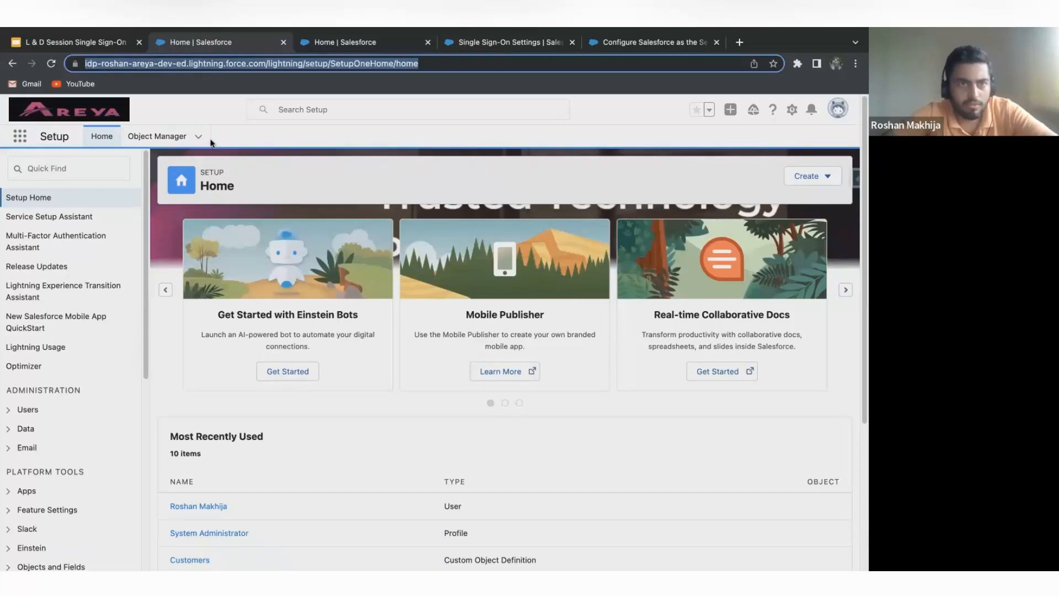
click(258, 153)
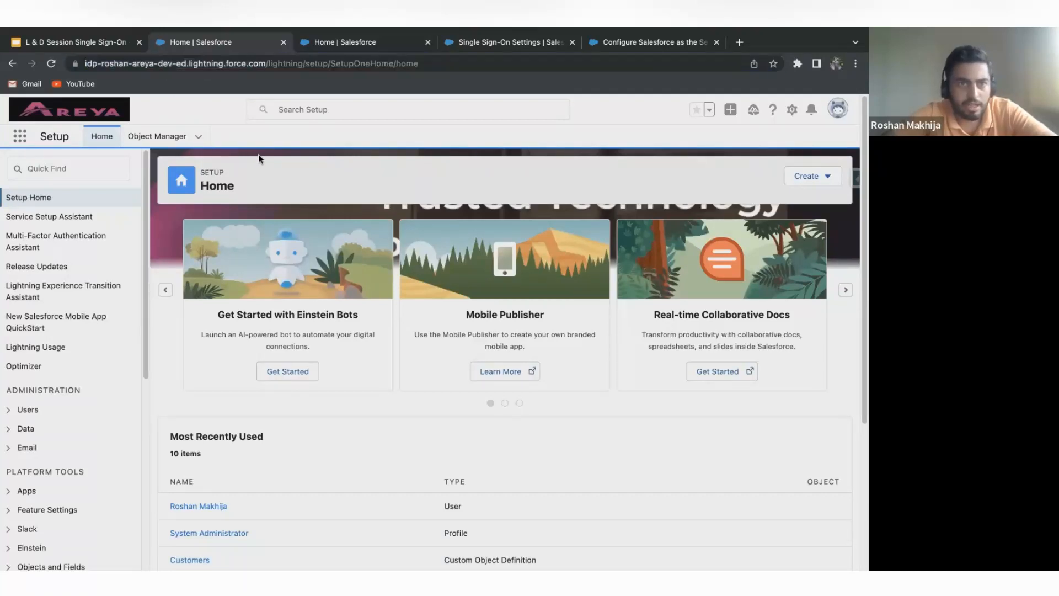
click(329, 44)
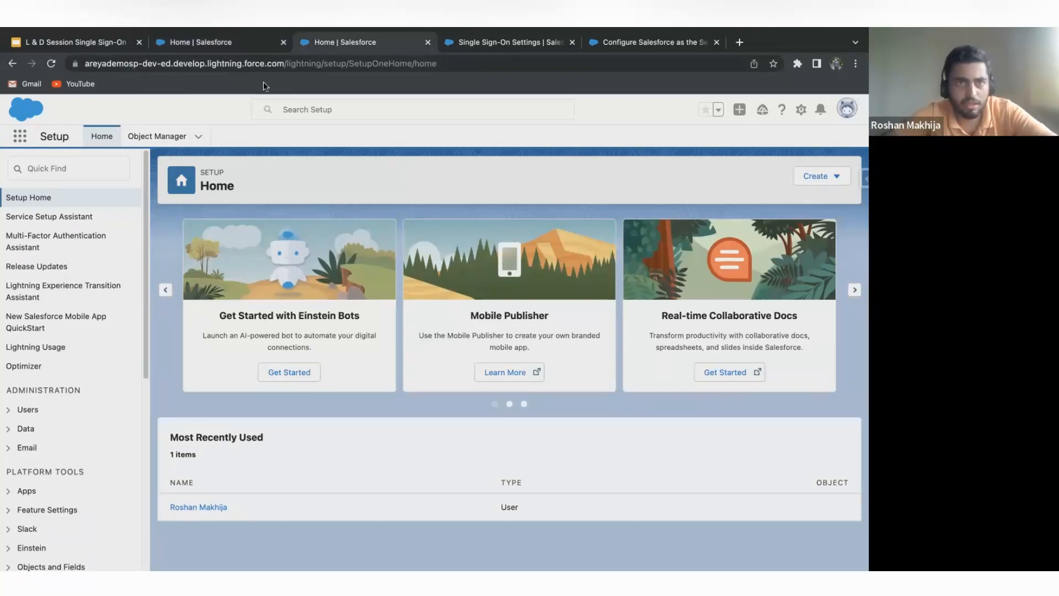
click(197, 44)
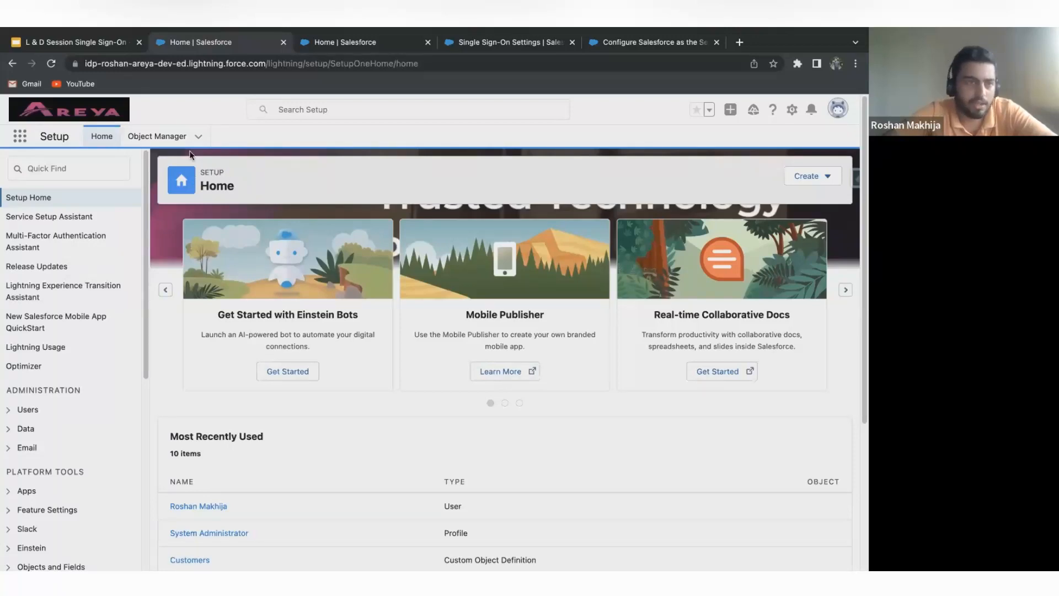
Search the identity provider org's Setup for "my domain" and open the My Domain page.
click(82, 161)
text(m)
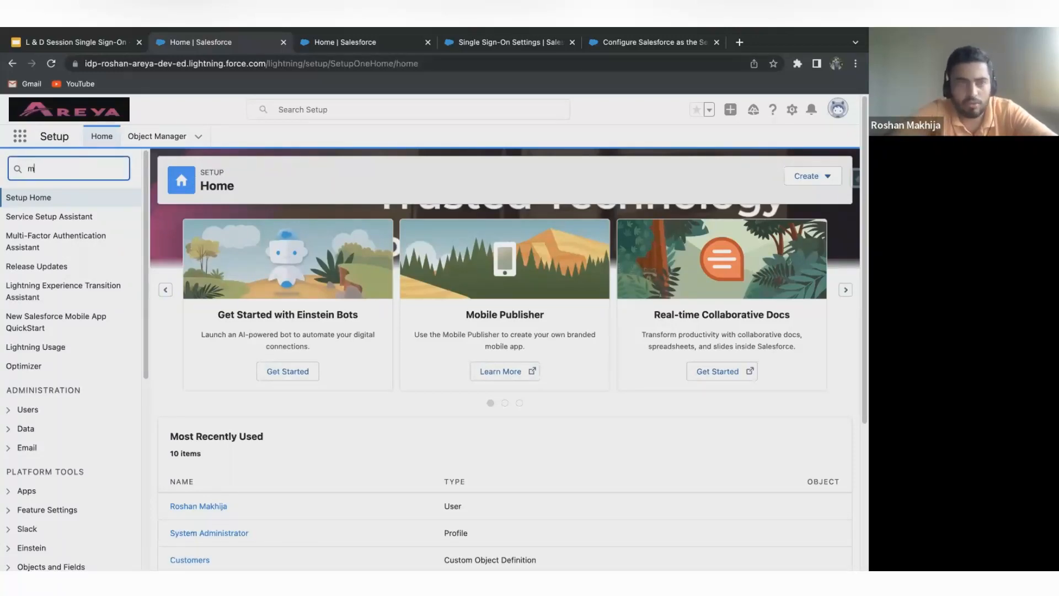
text(y )
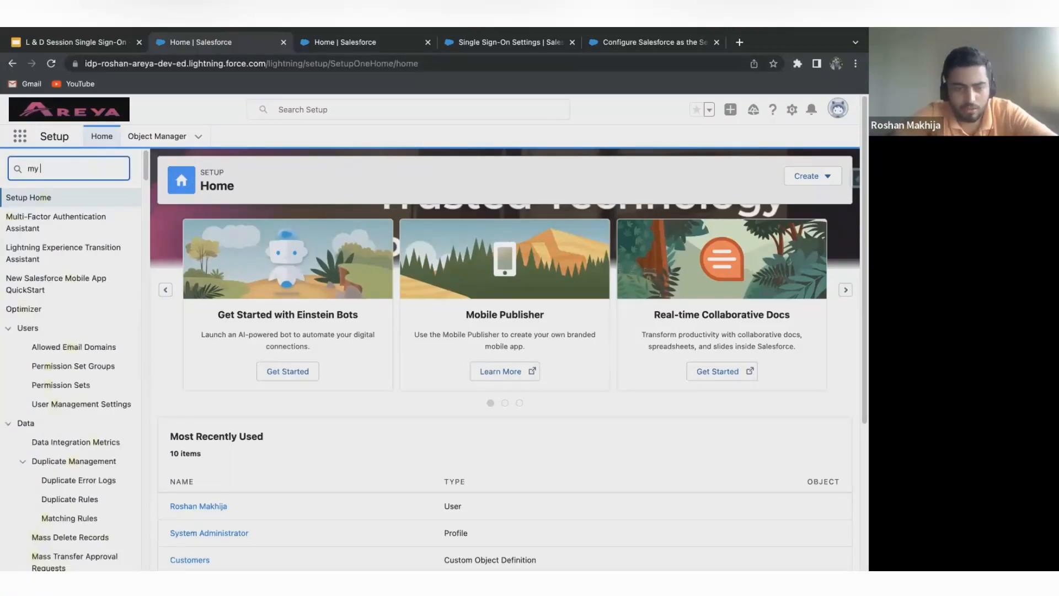
text(domain)
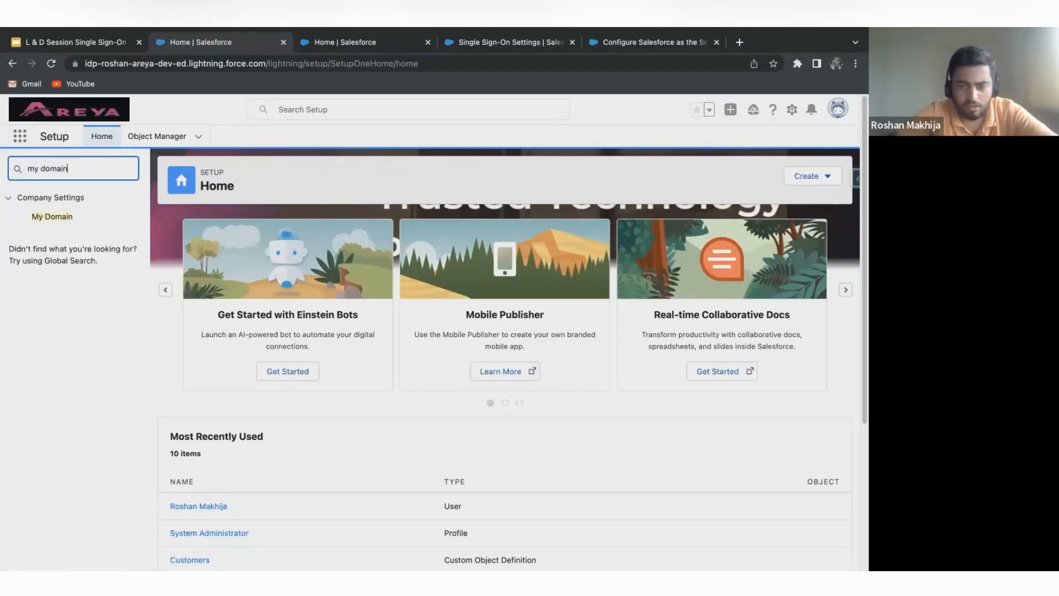
click(45, 216)
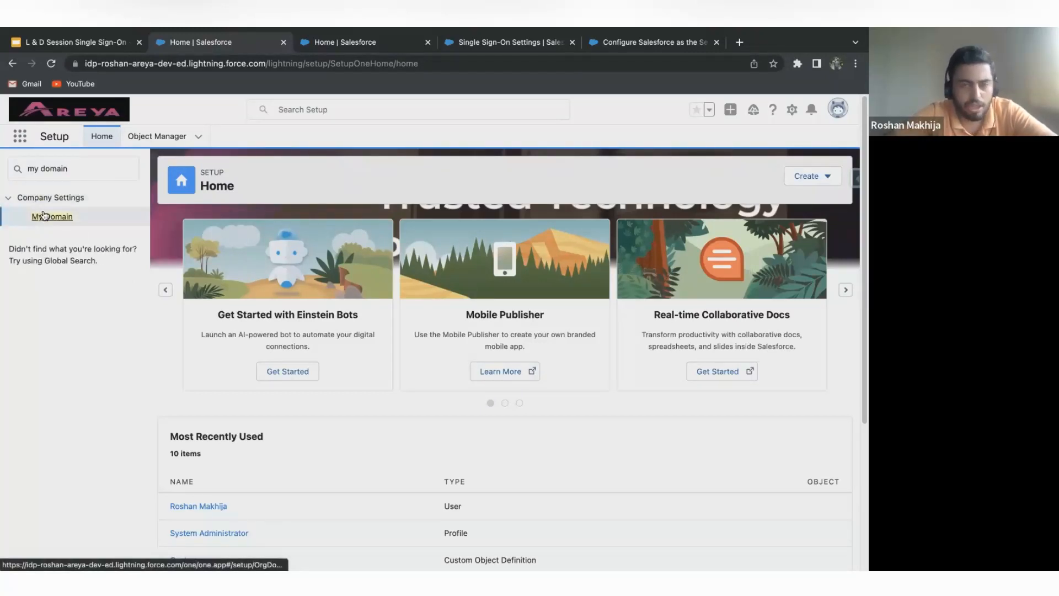
click(69, 218)
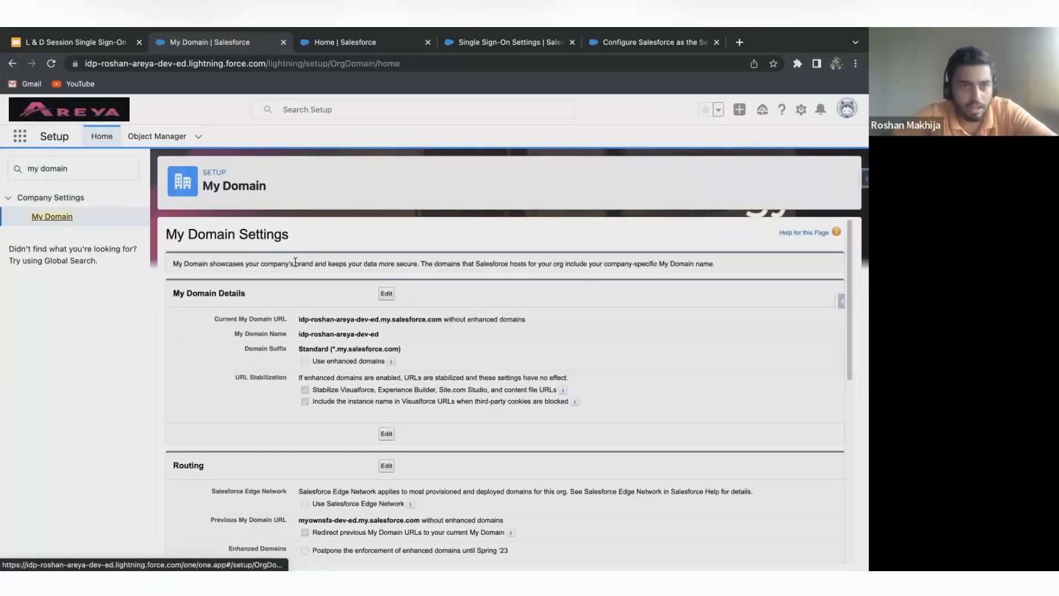
Examine the My Domain details and routing settings, highlighting the current My Domain URL.
scroll(313, 250, down, 1)
scroll(313, 248, up, 1)
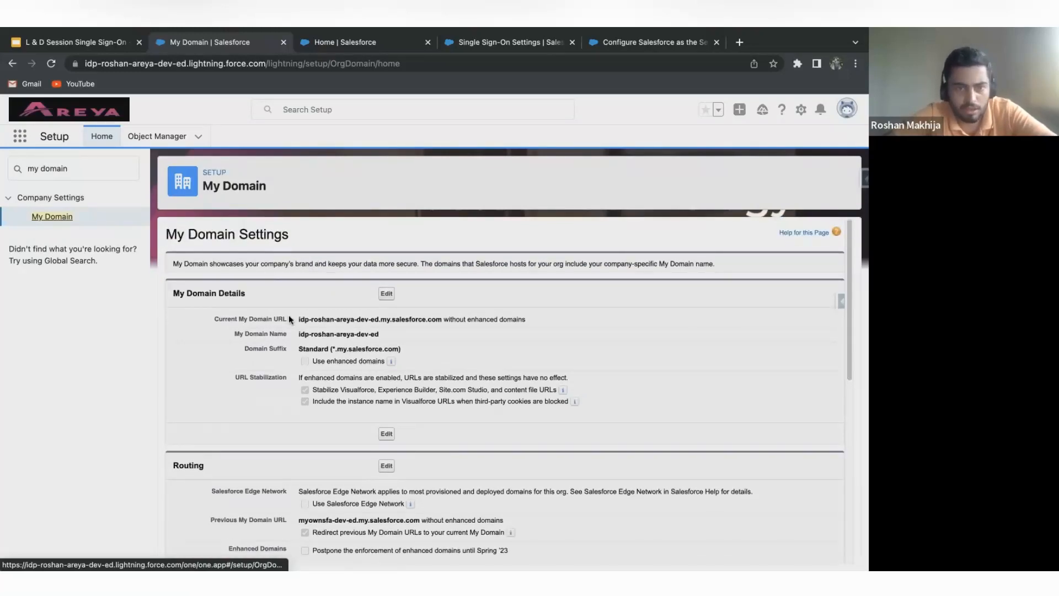
scroll(293, 312, down, 1)
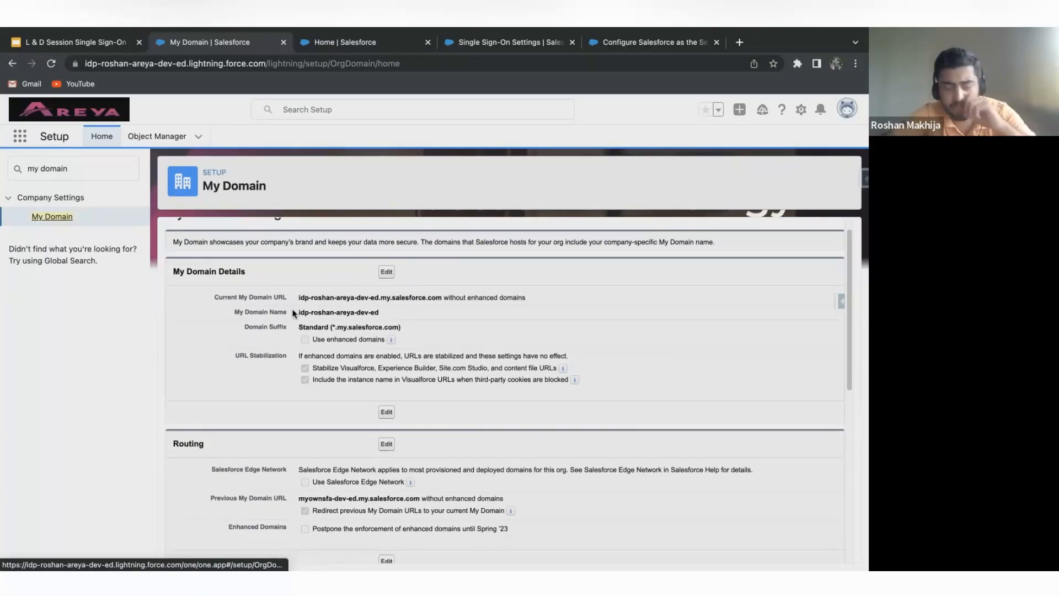
scroll(409, 337, down, 3)
scroll(409, 337, up, 4)
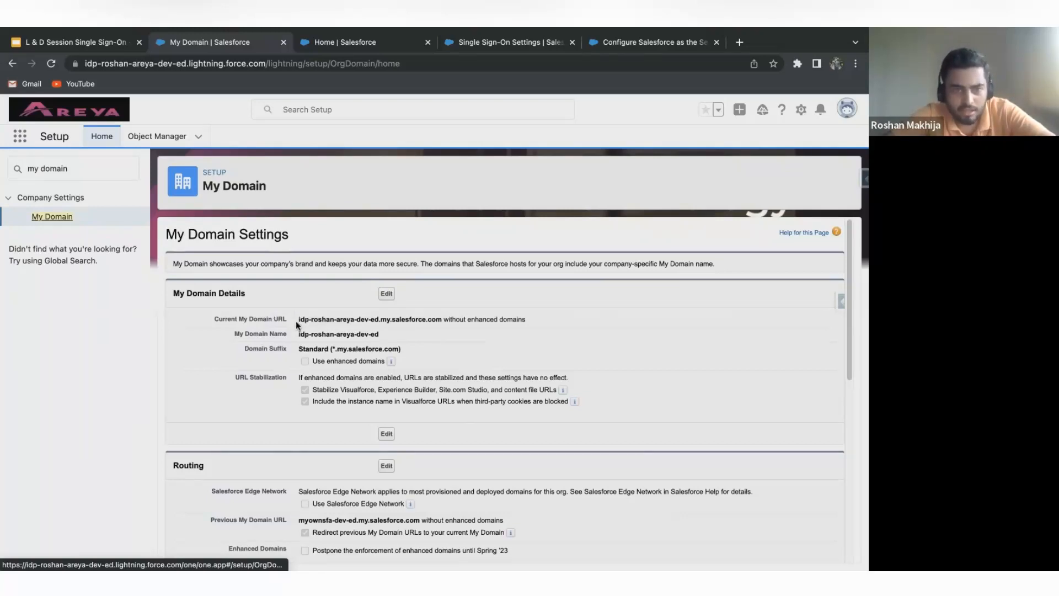
drag(296, 320, 442, 319)
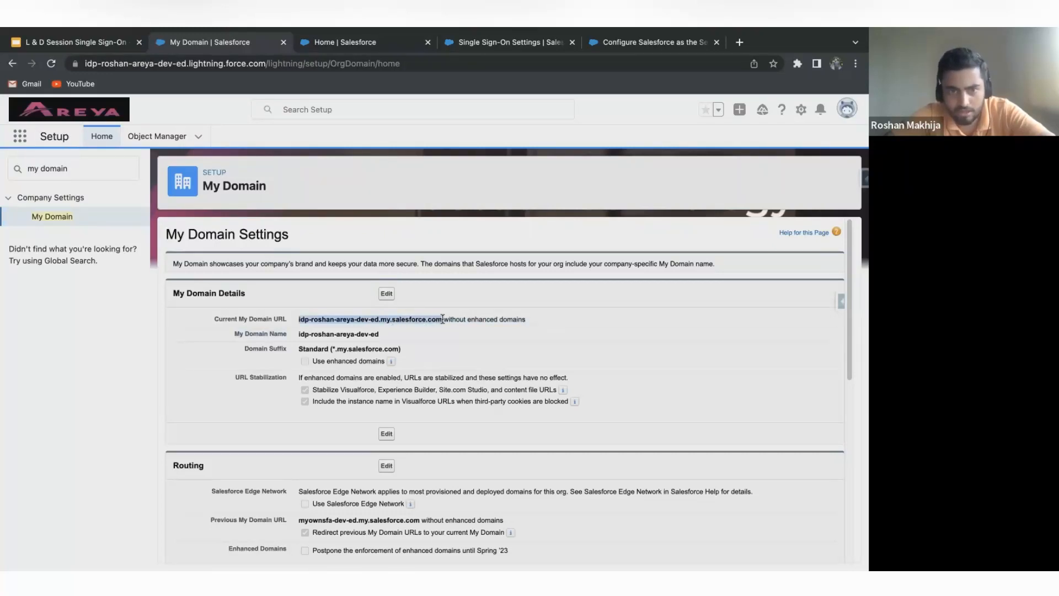
scroll(408, 365, down, 1)
scroll(408, 365, up, 1)
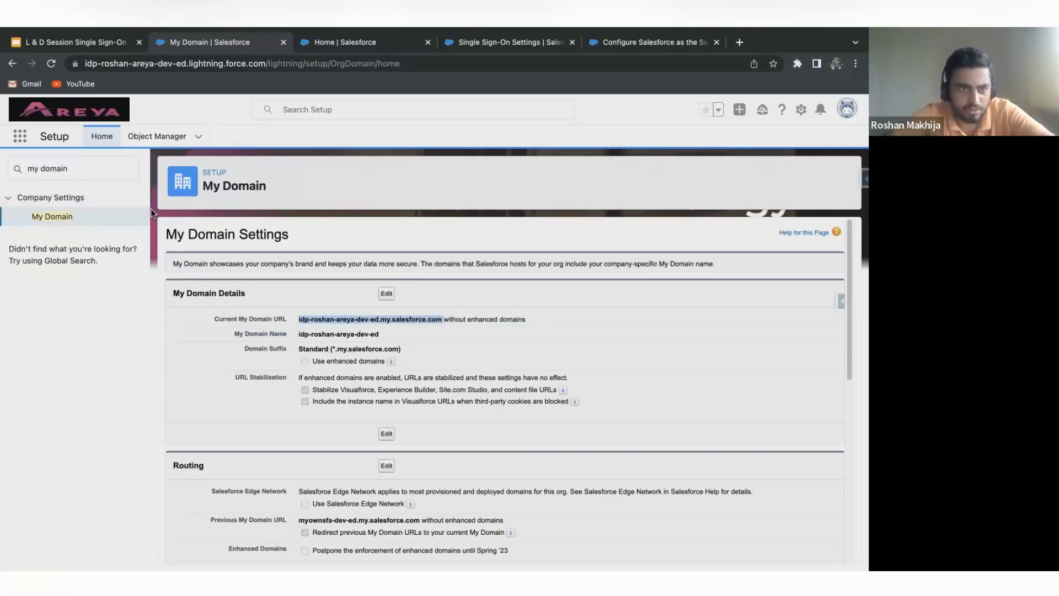
click(391, 296)
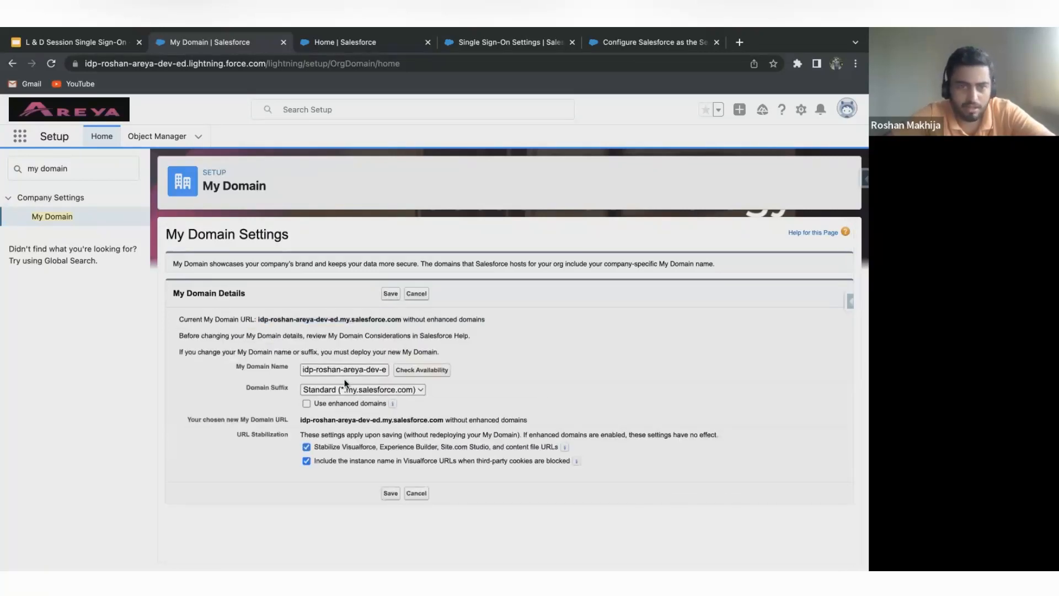
right_click(351, 367)
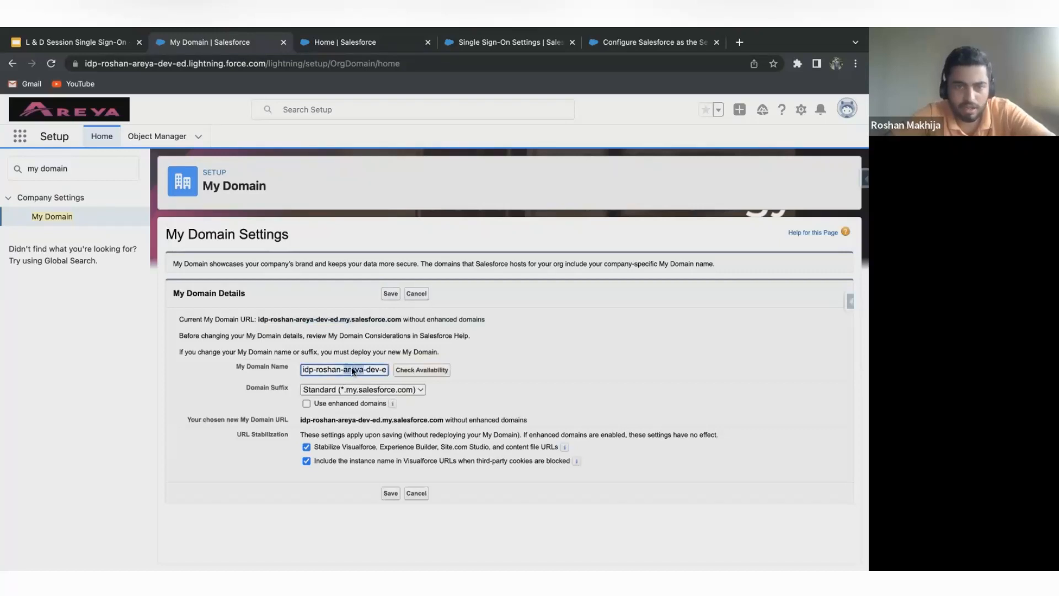
click(630, 409)
click(417, 493)
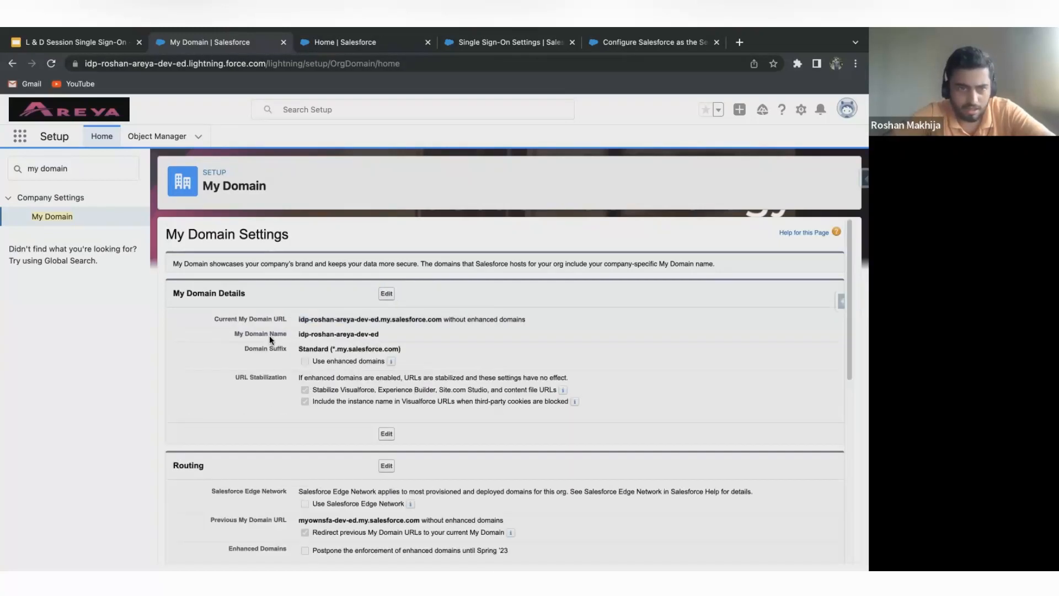
Search Setup for "iden" and open the Identity Provider page.
triple_click(80, 168)
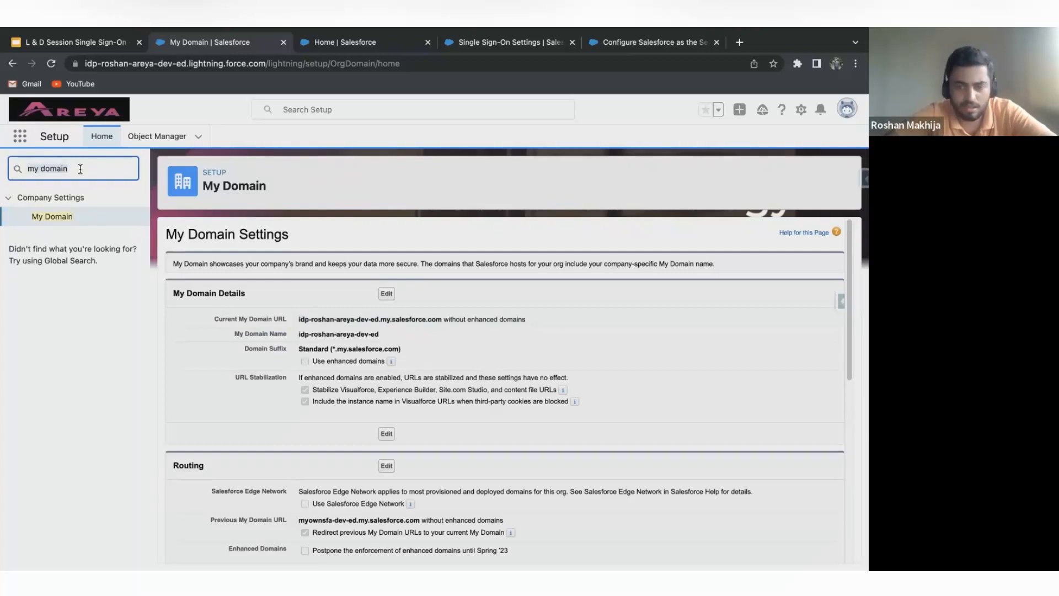
key(BackSpace)
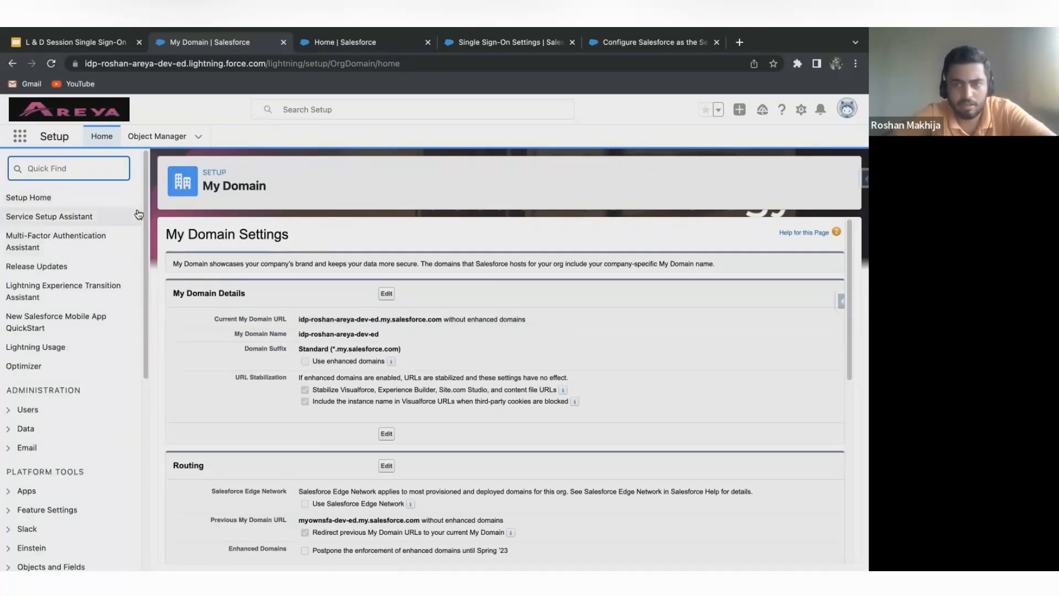
click(37, 166)
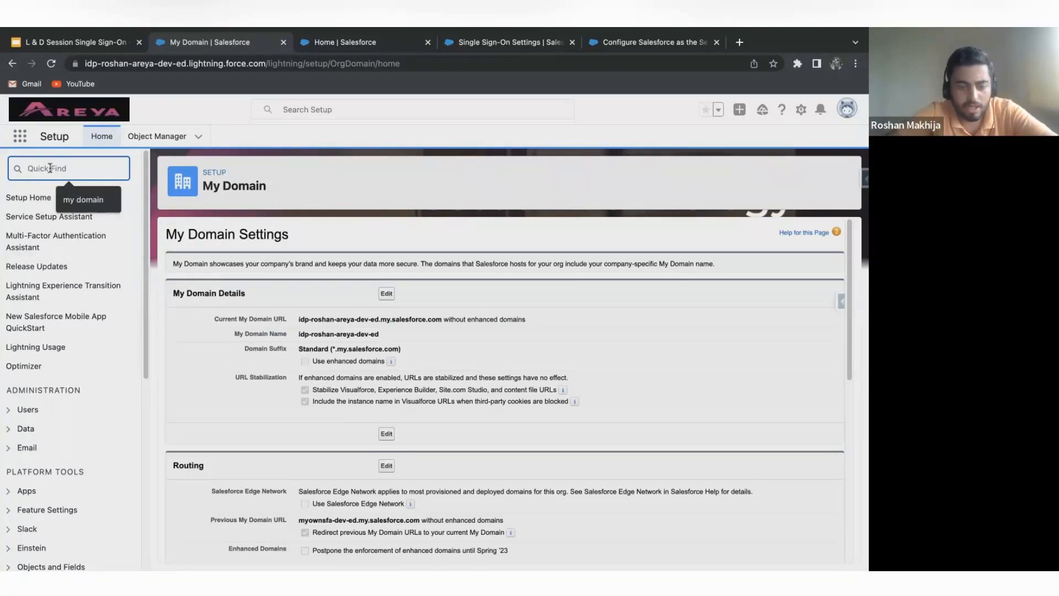
text(i)
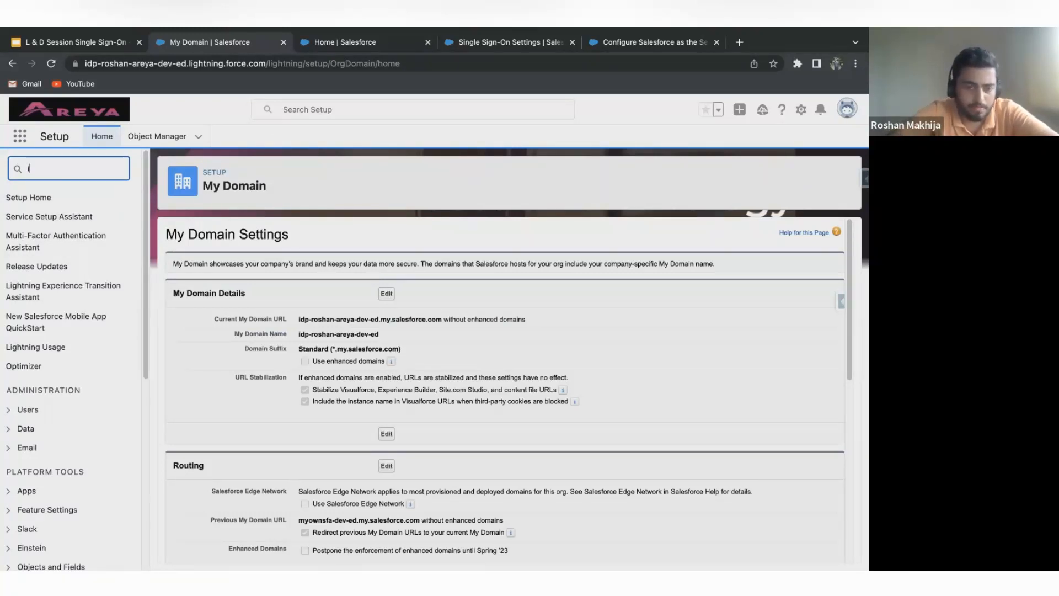
text(den)
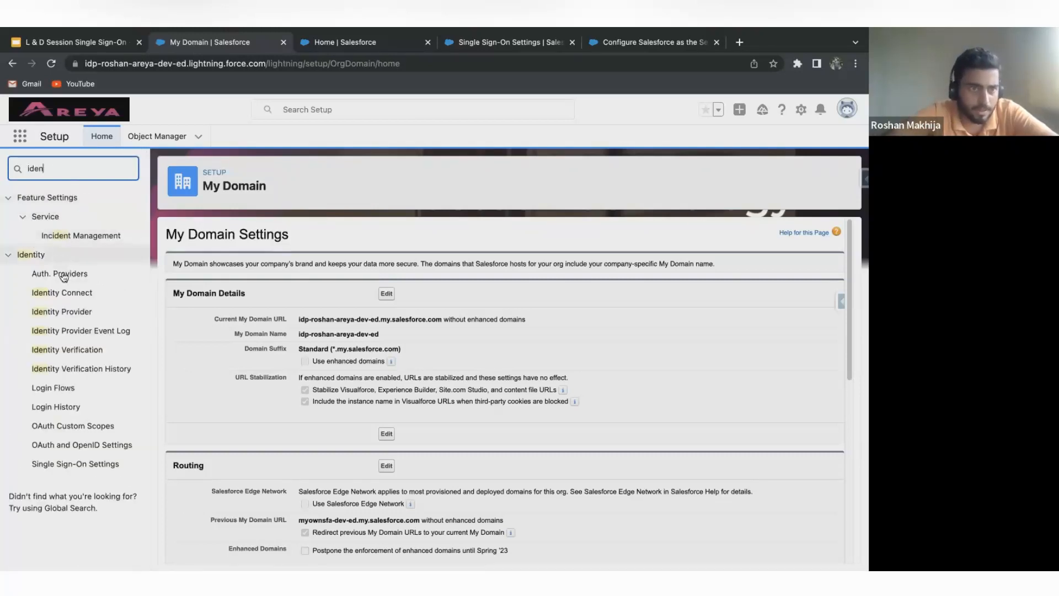
click(83, 312)
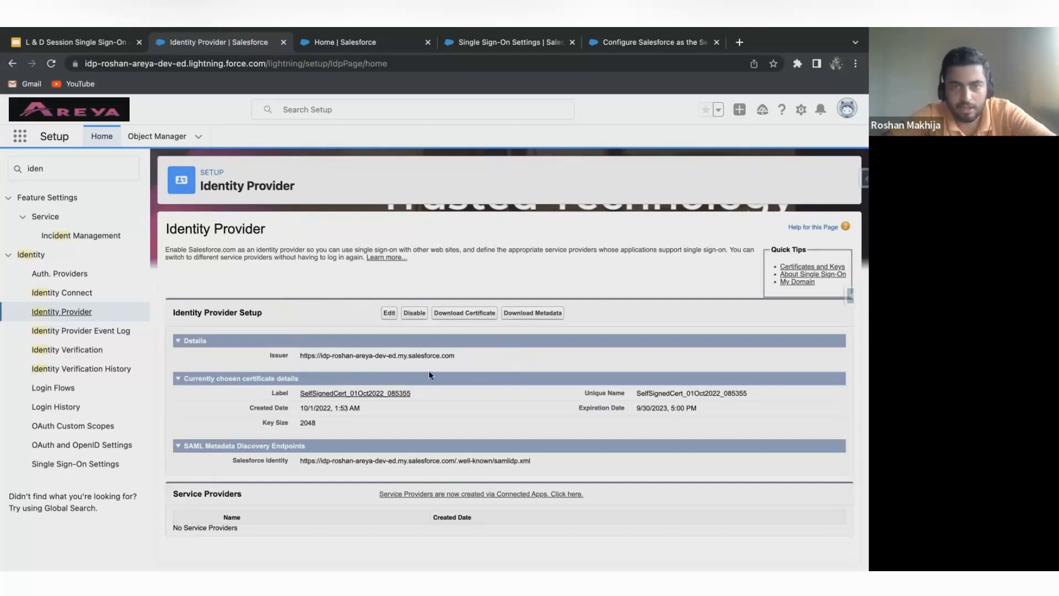
Download the identity provider's certificate and metadata files, and clear the Setup search.
scroll(431, 372, down, 1)
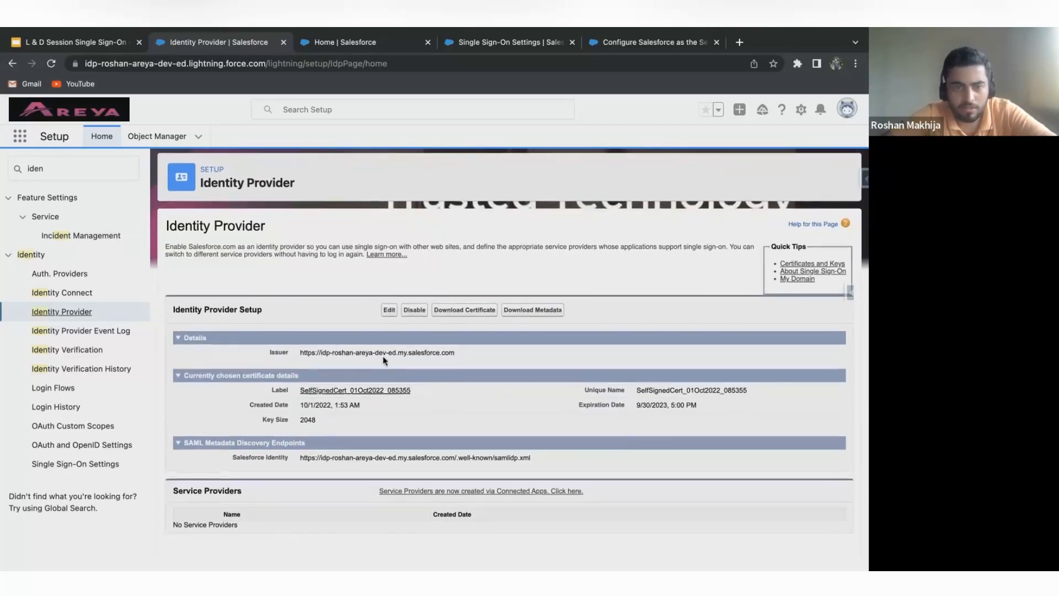
scroll(383, 356, up, 1)
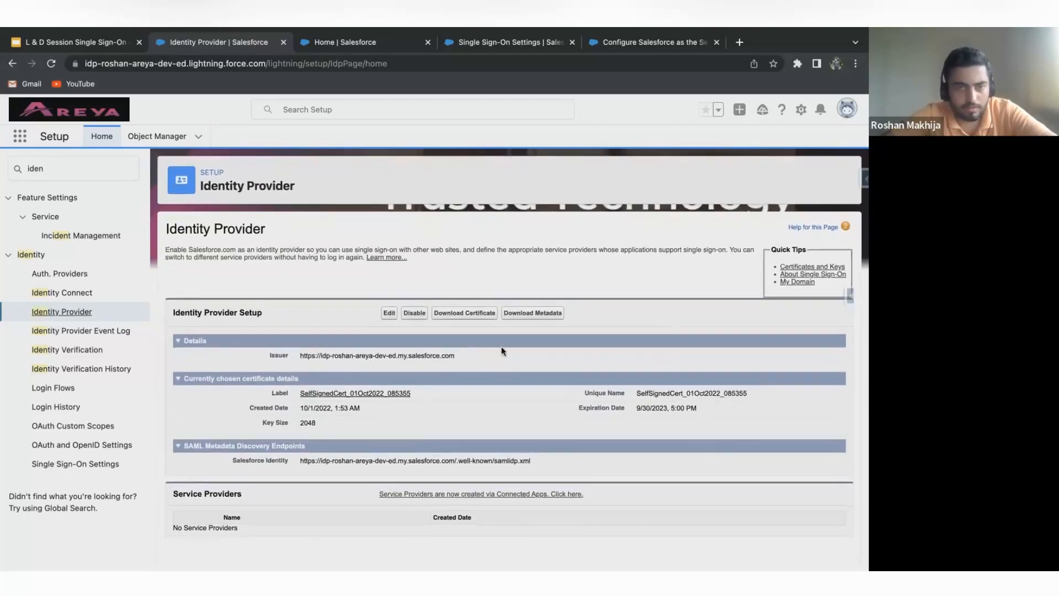
click(470, 313)
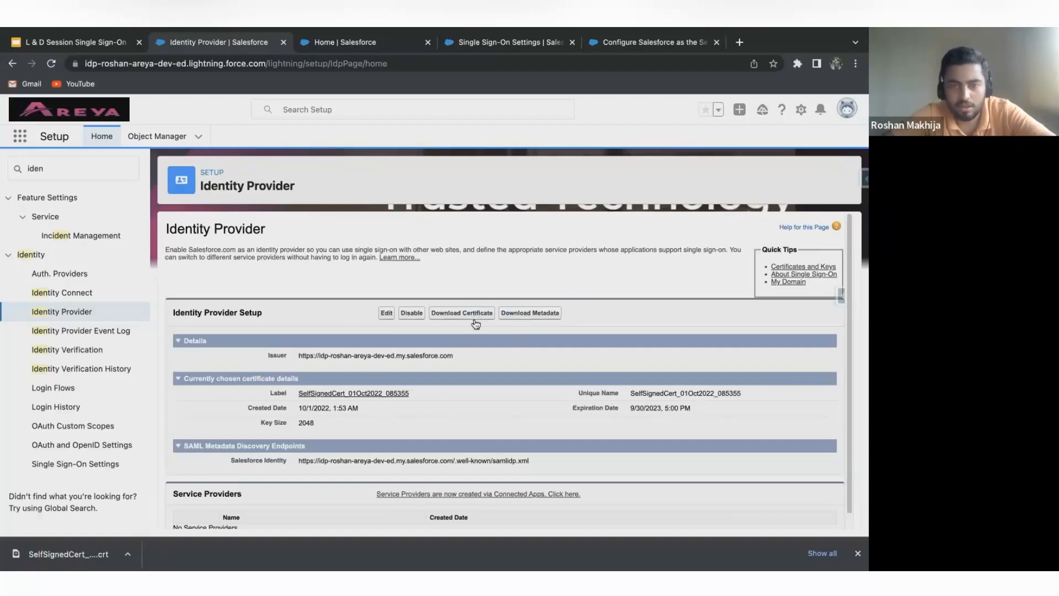
click(545, 318)
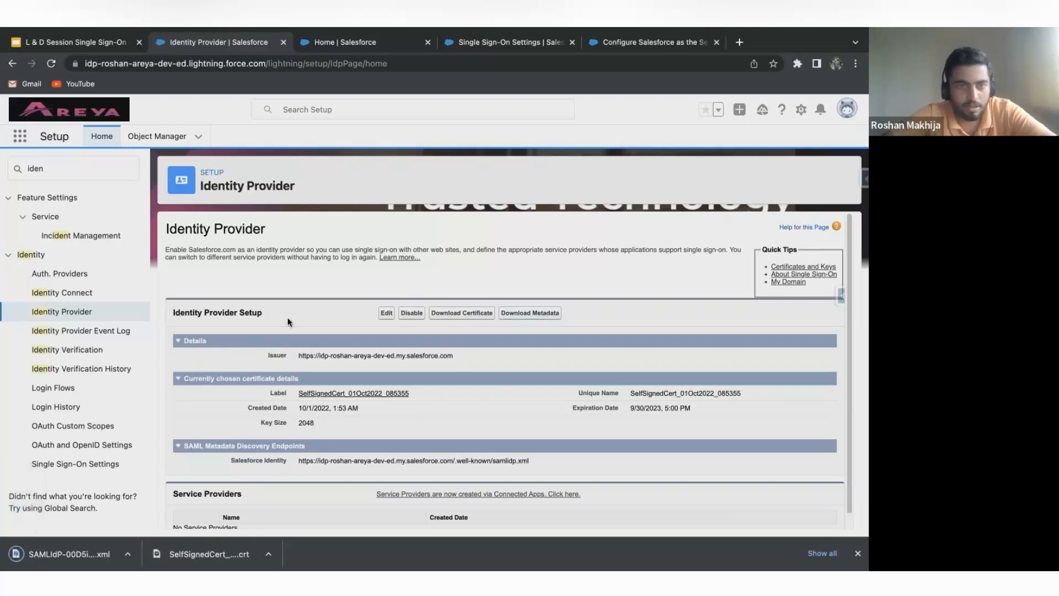
double_click(66, 170)
key(BackSpace)
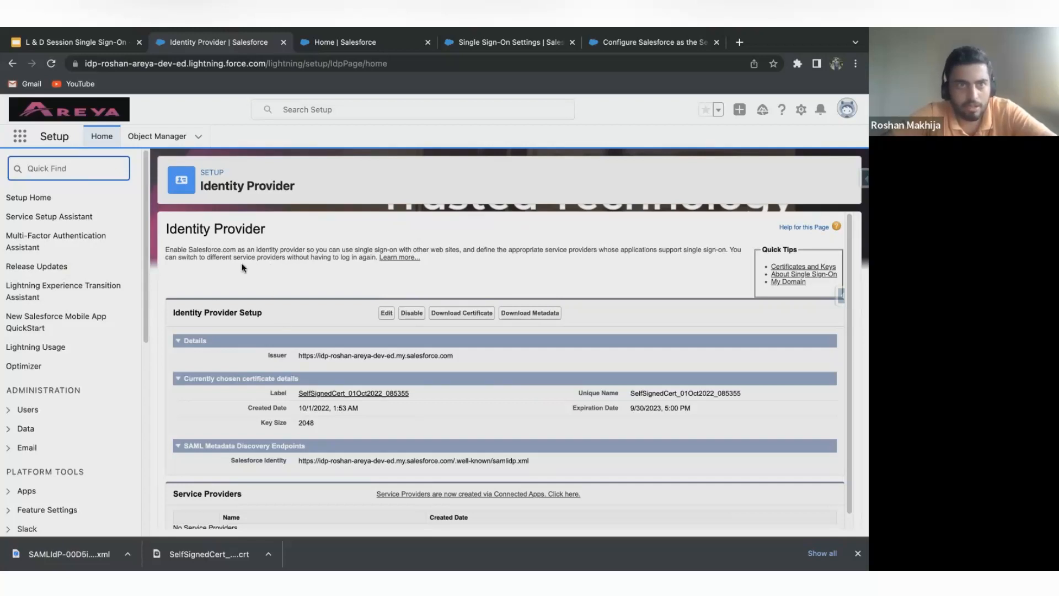
In the service provider org, search Setup for "Single" and open the Single Sign-On Settings for editing.
click(363, 48)
click(84, 159)
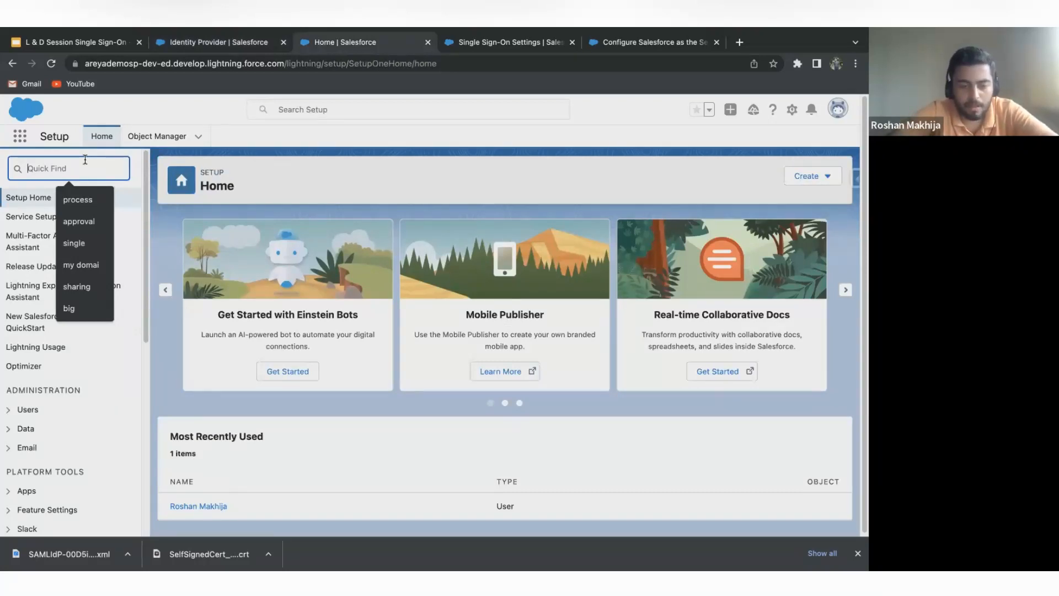
text(S)
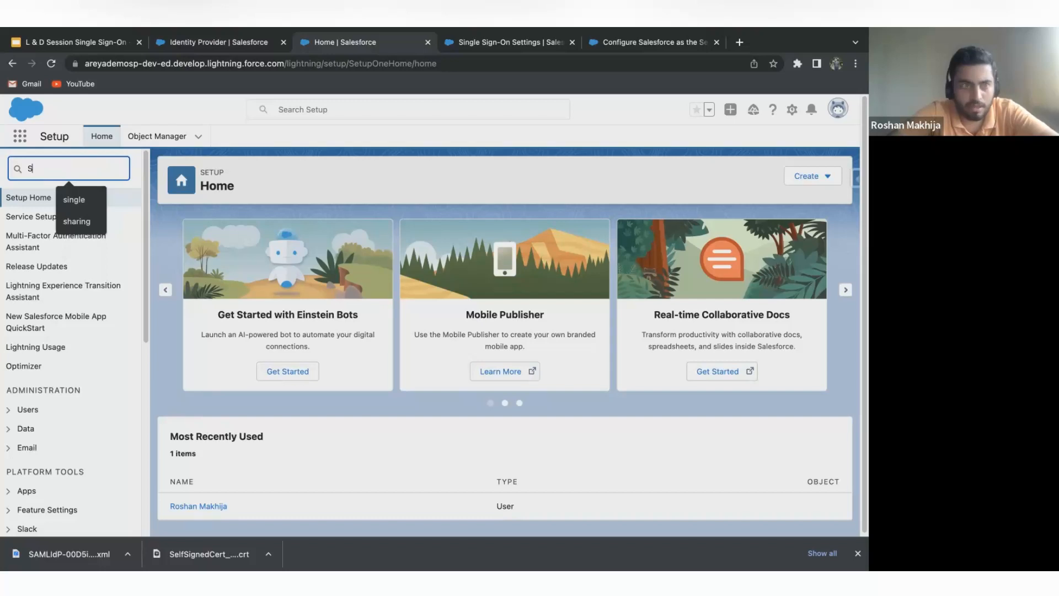
text(ingle)
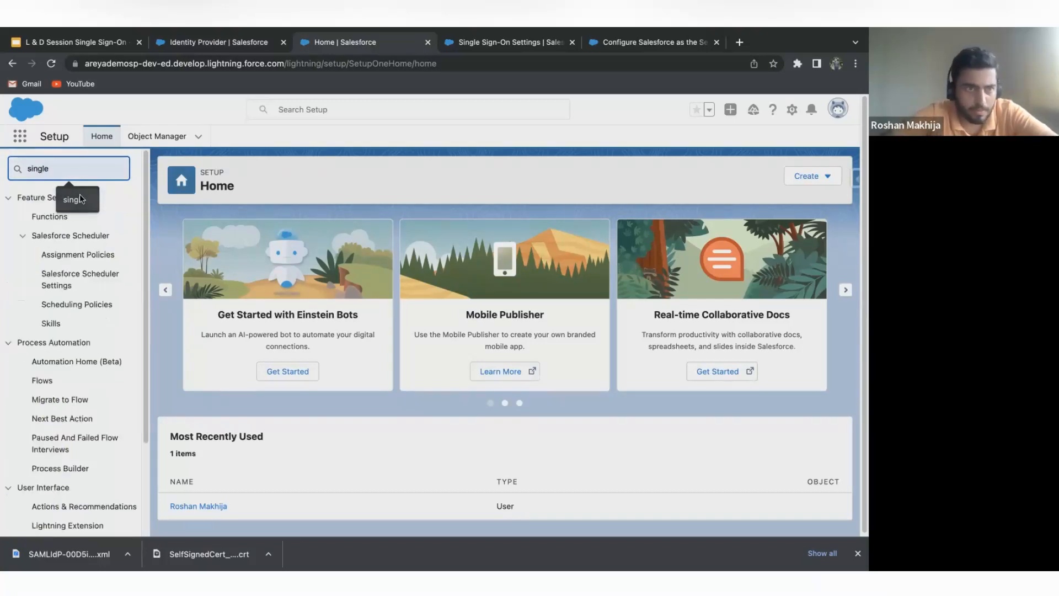
text(ngl)
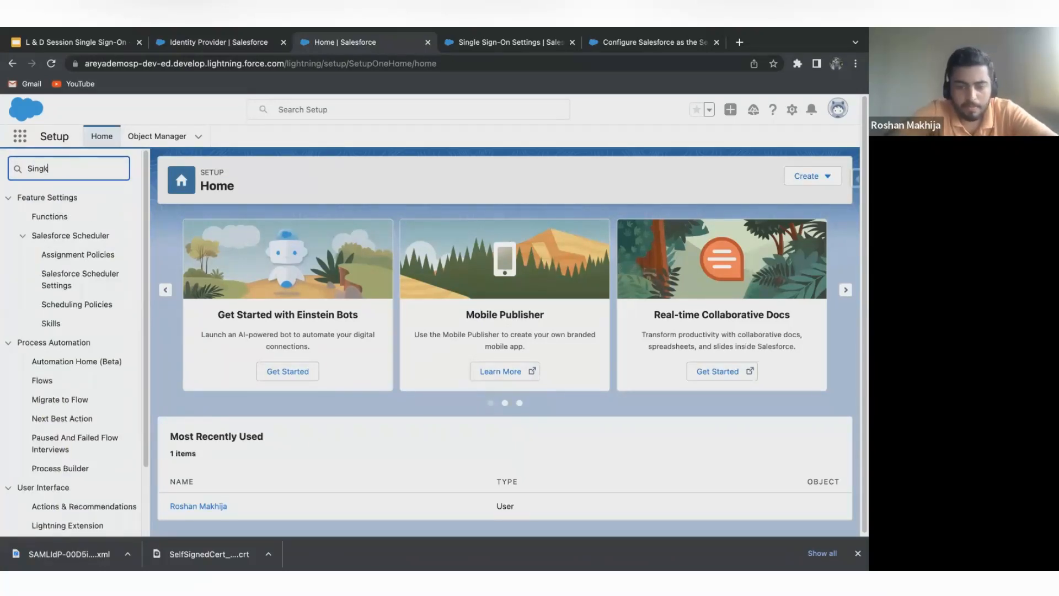
text(e)
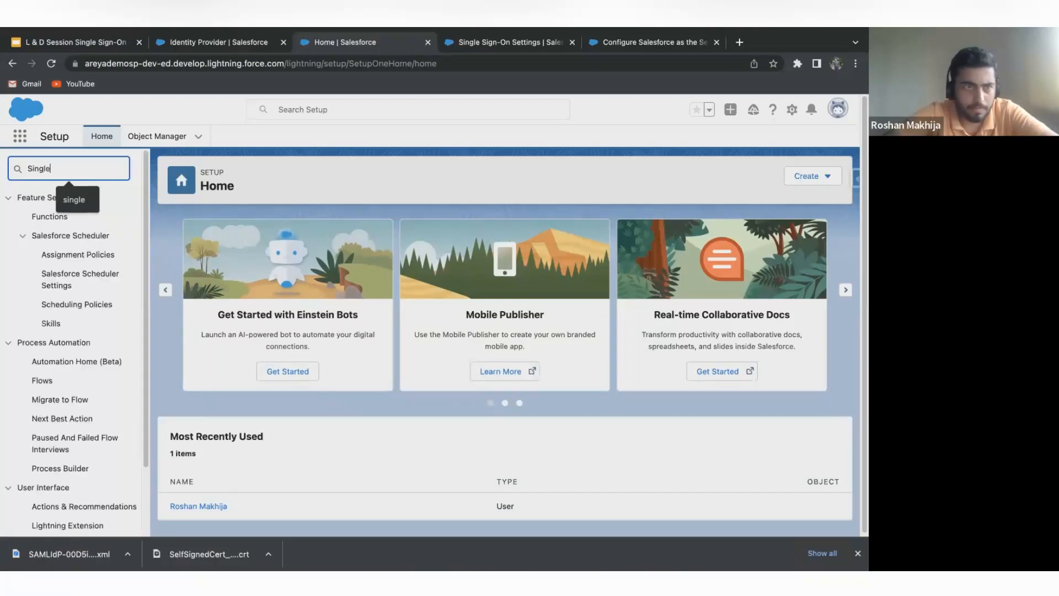
click(77, 221)
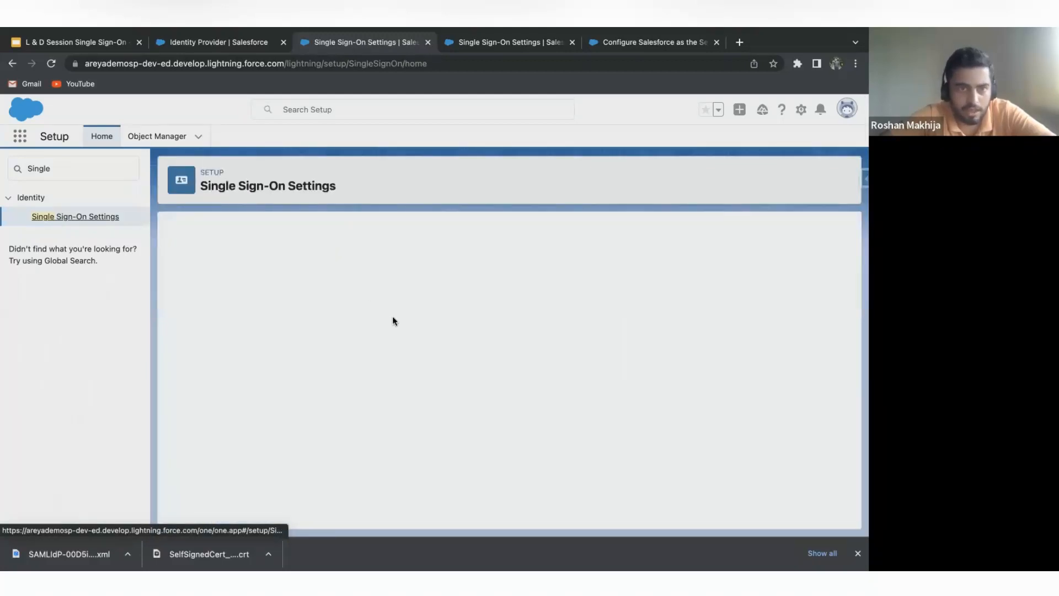
click(388, 298)
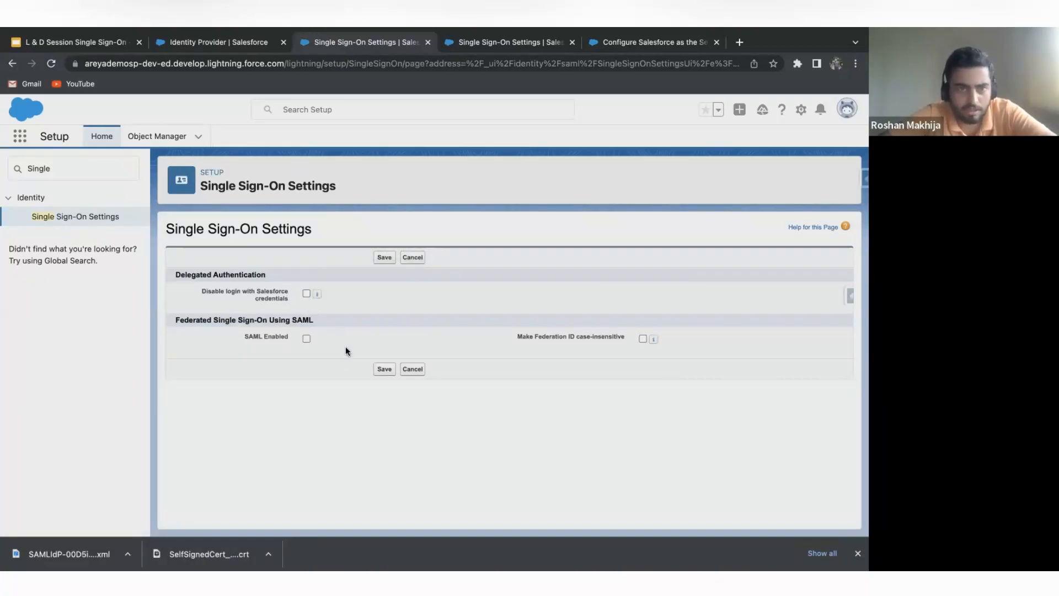
Enable SAML for federated single sign-on and save the Single Sign-On Settings.
click(307, 338)
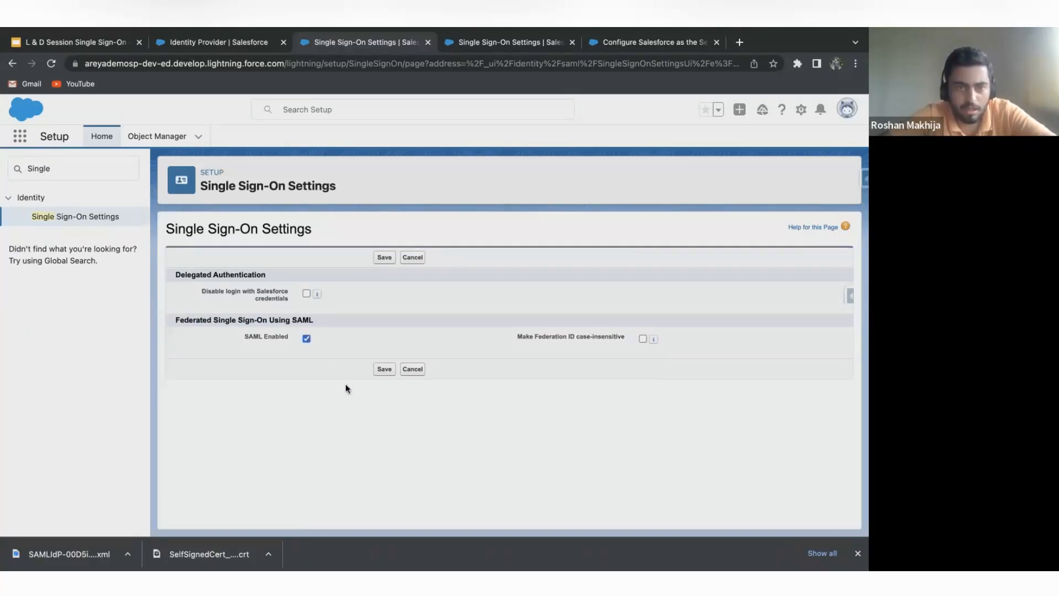
click(384, 369)
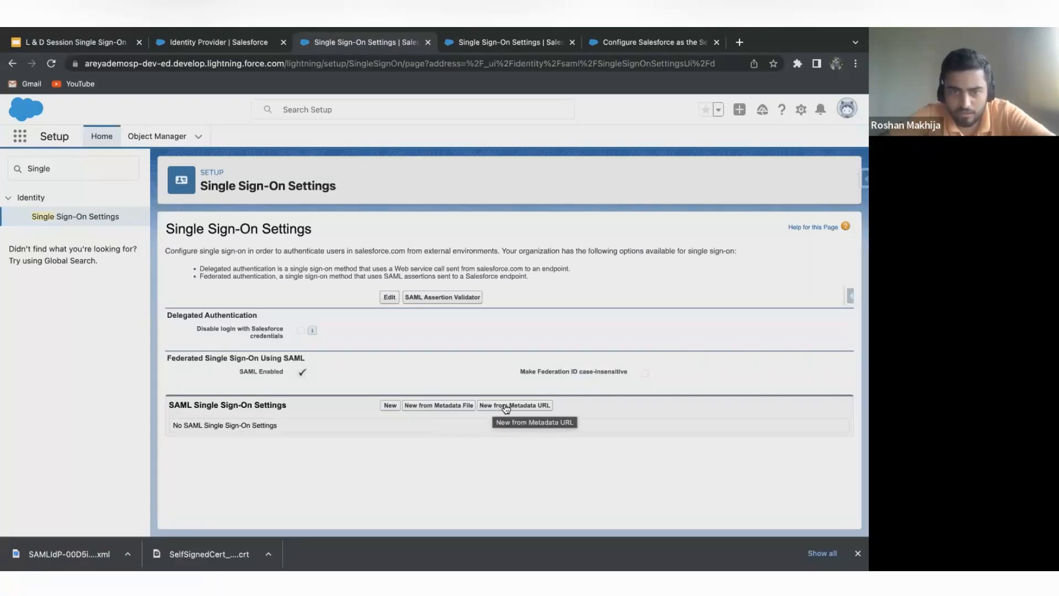
click(391, 406)
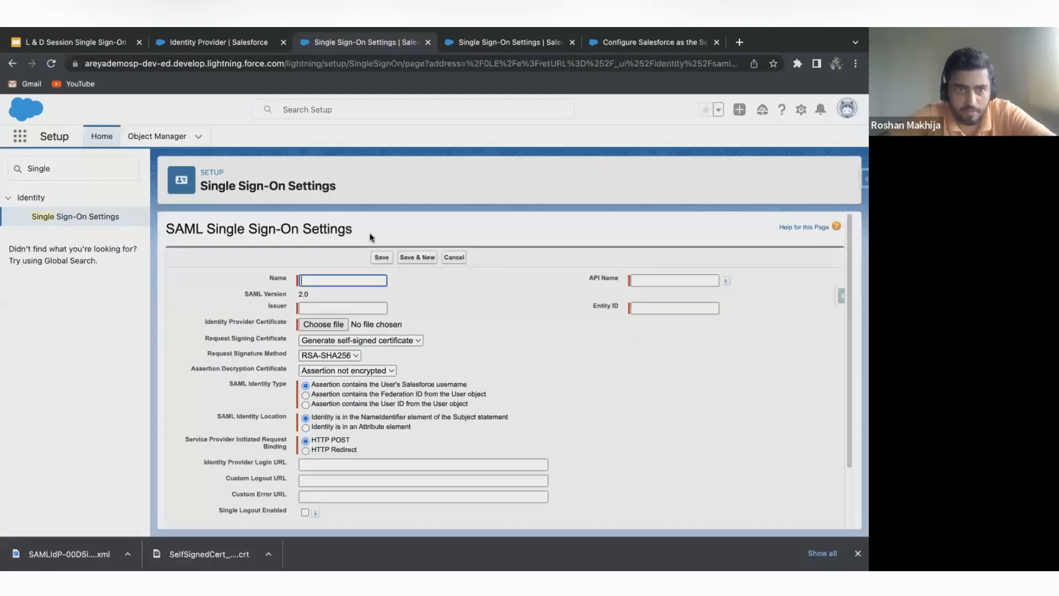
scroll(397, 325, down, 2)
scroll(396, 332, up, 2)
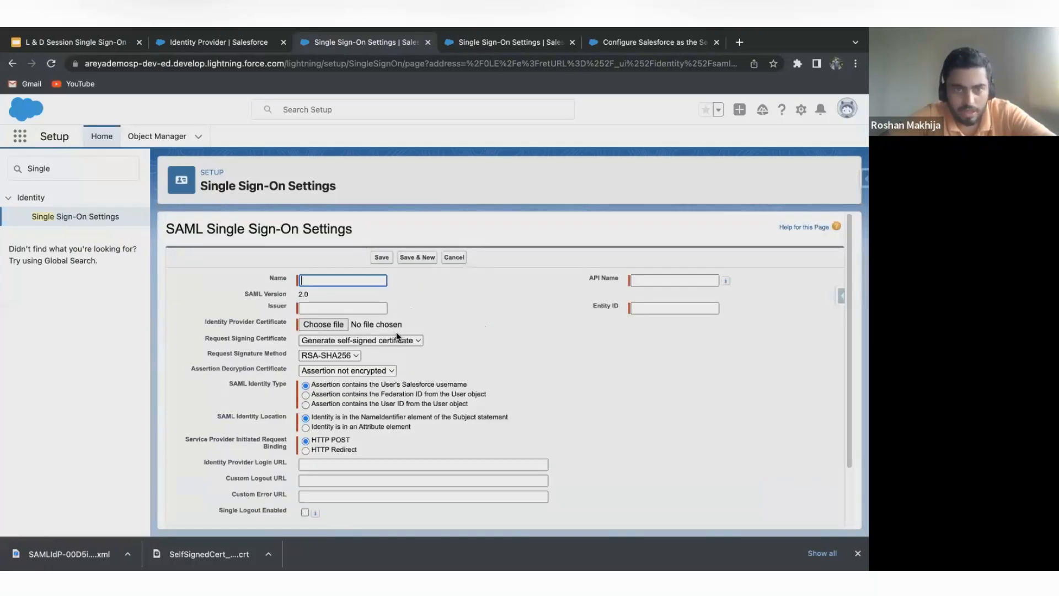
click(334, 280)
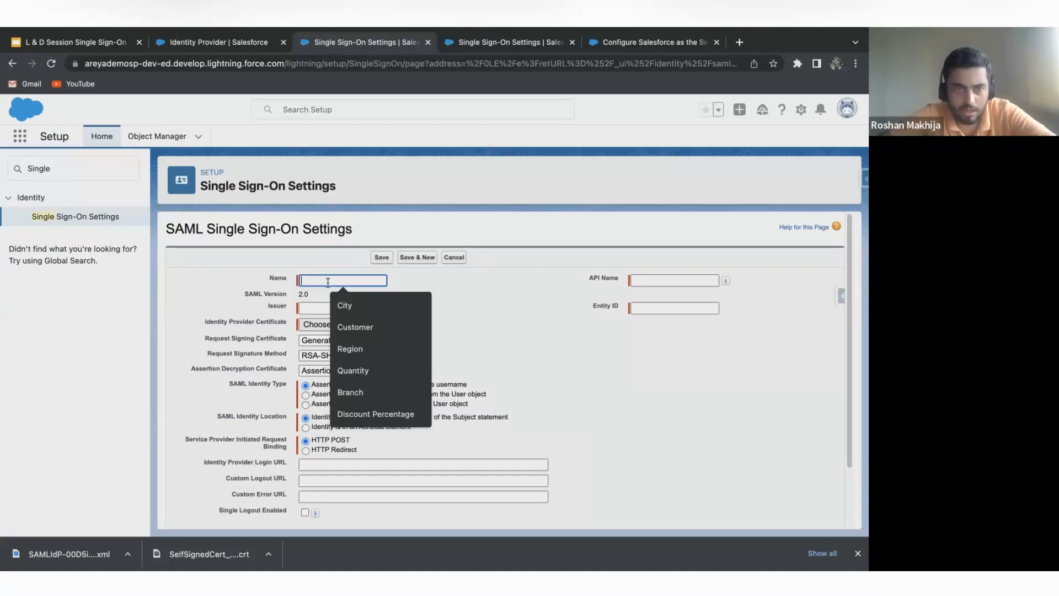
click(622, 281)
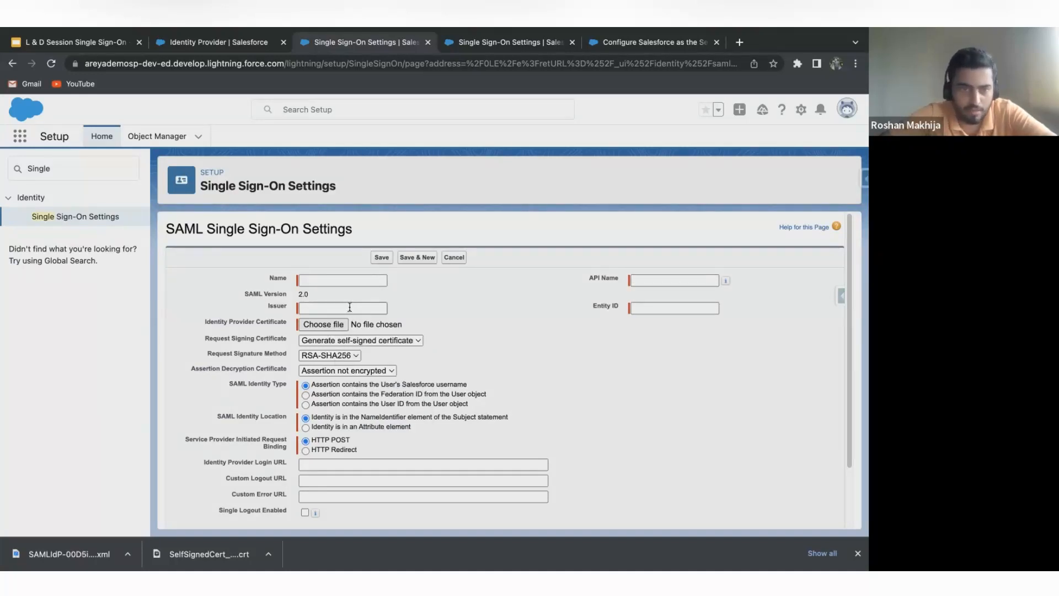
click(447, 259)
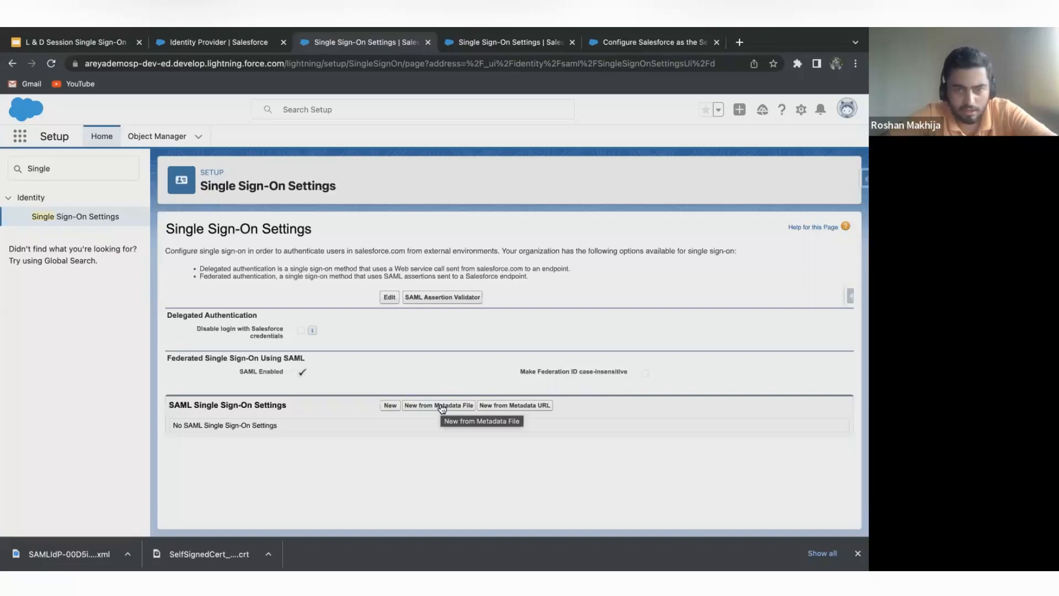
Create a SAML single sign-on configuration from the downloaded SAMLIdP metadata XML file.
click(442, 406)
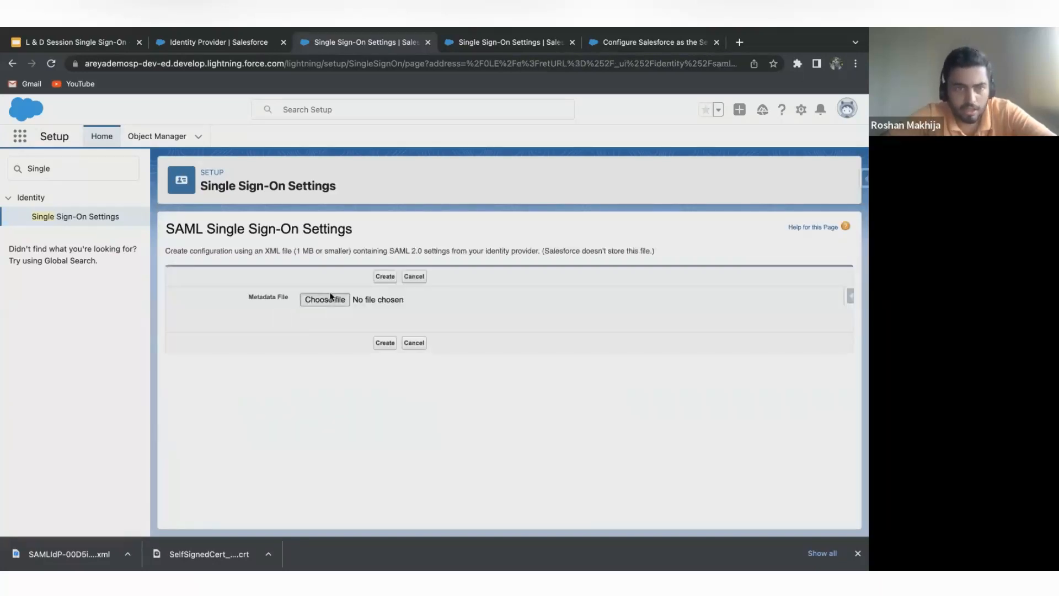
click(327, 297)
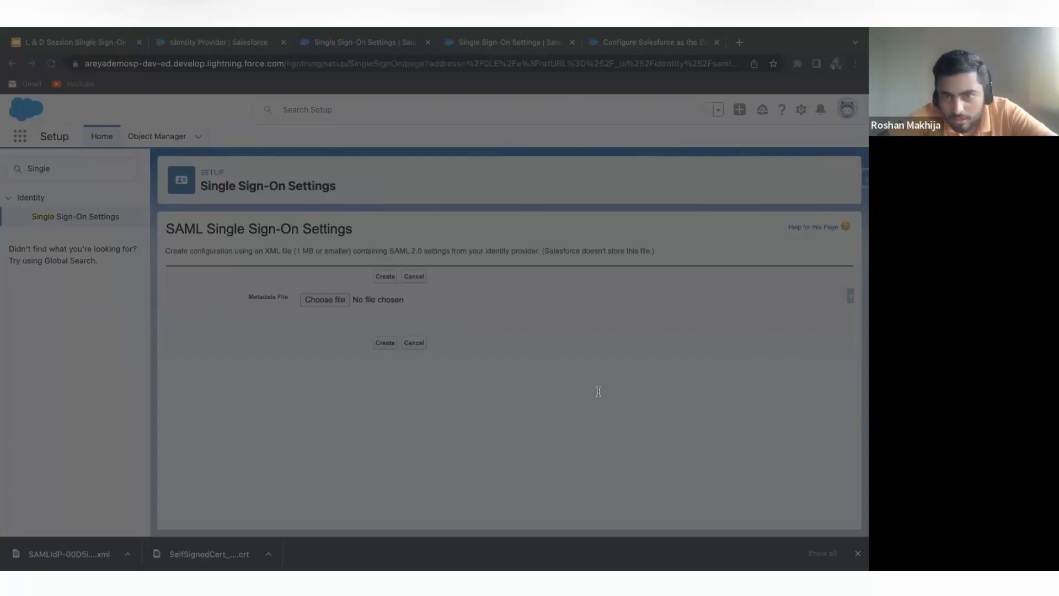
click(633, 414)
click(385, 344)
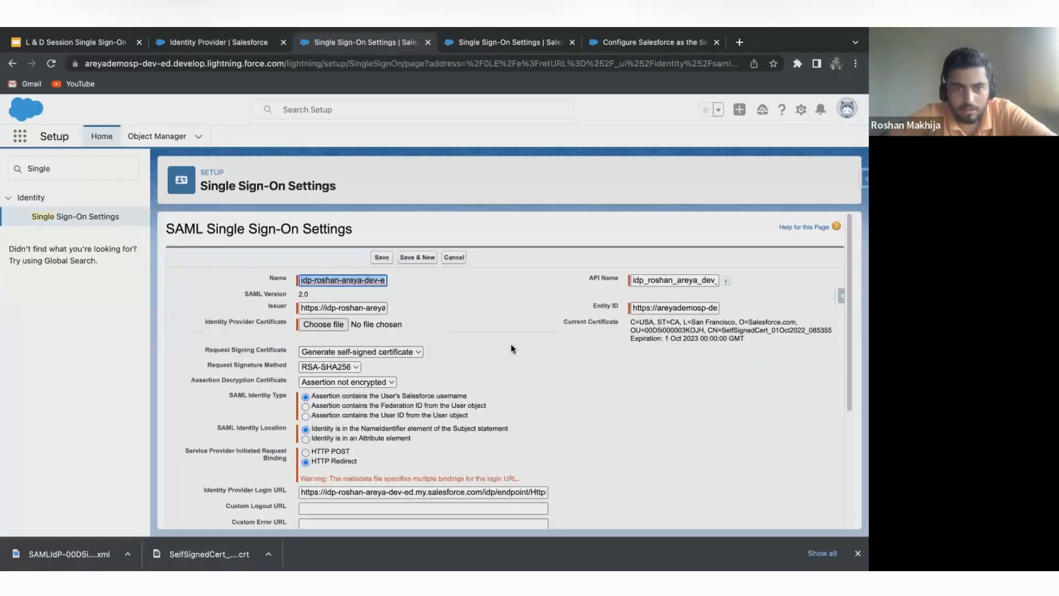
Review the imported SAML configuration, comparing the Issuer with the identity provider's domain and the Entity ID with the service provider's domain.
scroll(506, 316, down, 1)
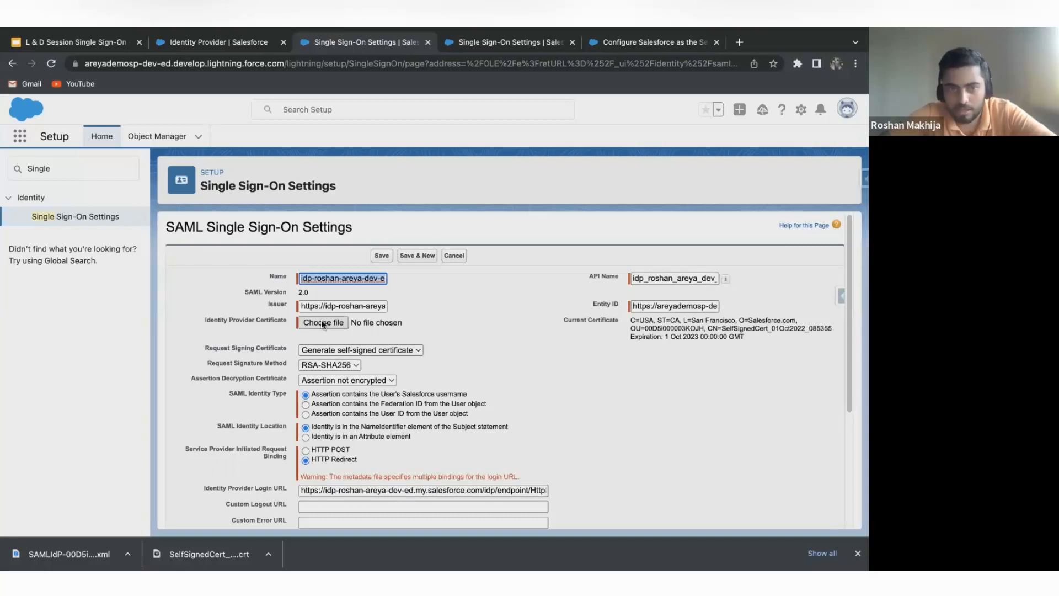
scroll(323, 324, down, 1)
scroll(532, 325, up, 1)
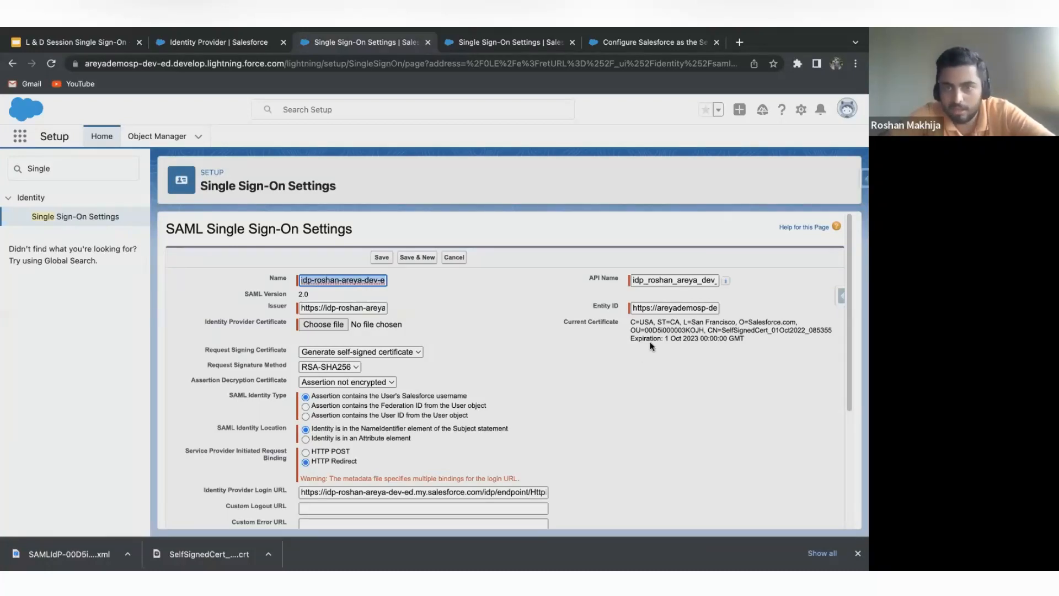
click(370, 309)
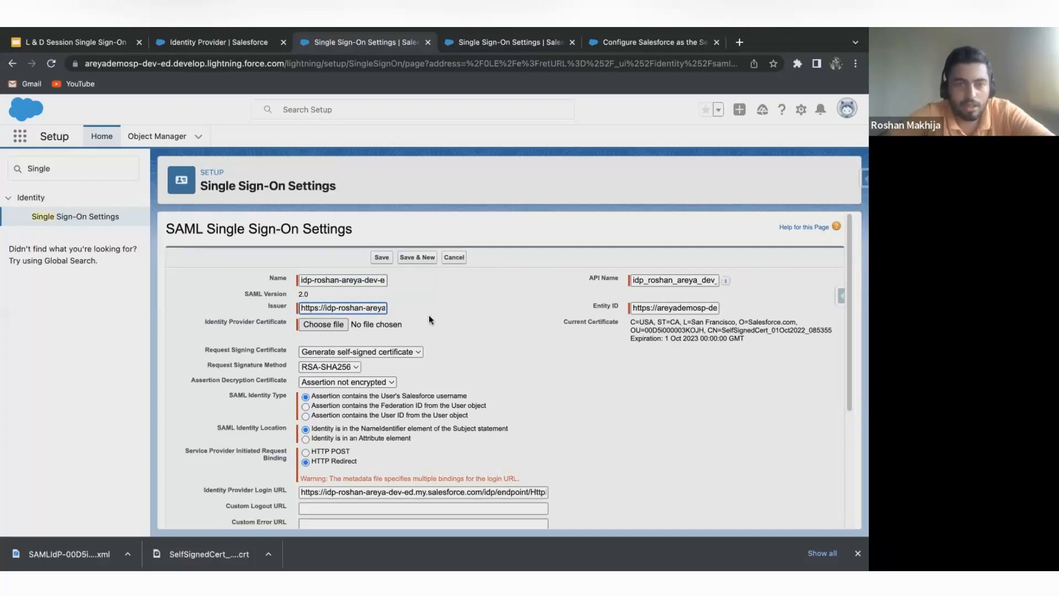
scroll(343, 304, right, 2)
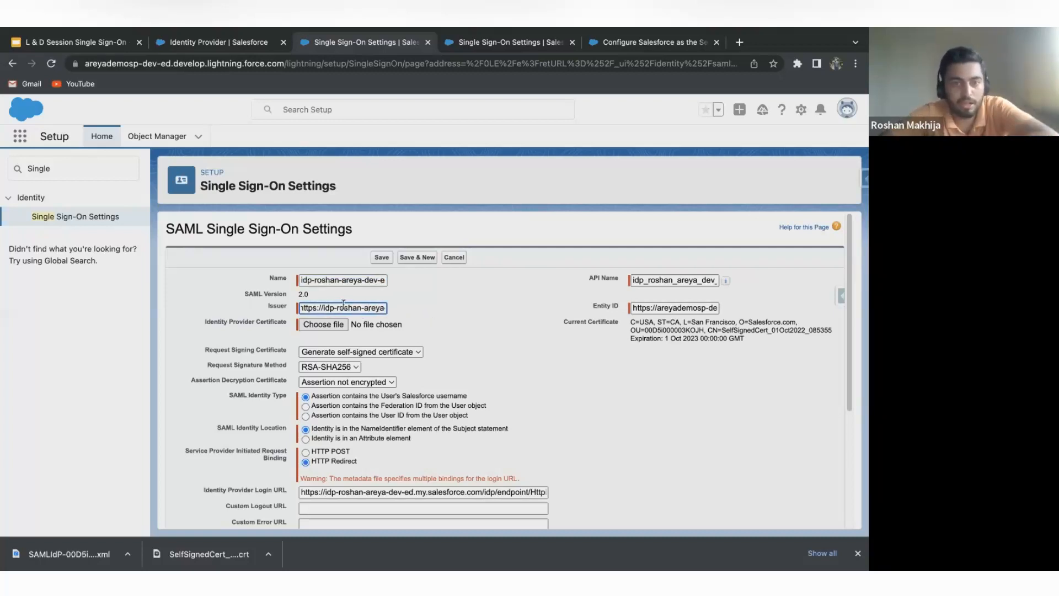
click(225, 40)
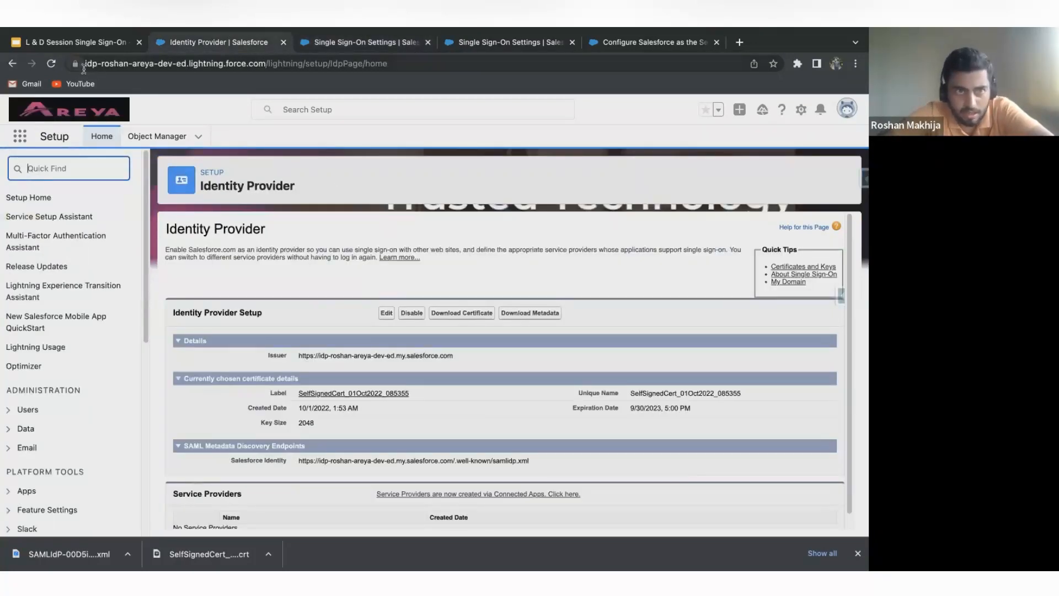
click(347, 37)
scroll(302, 308, right, 3)
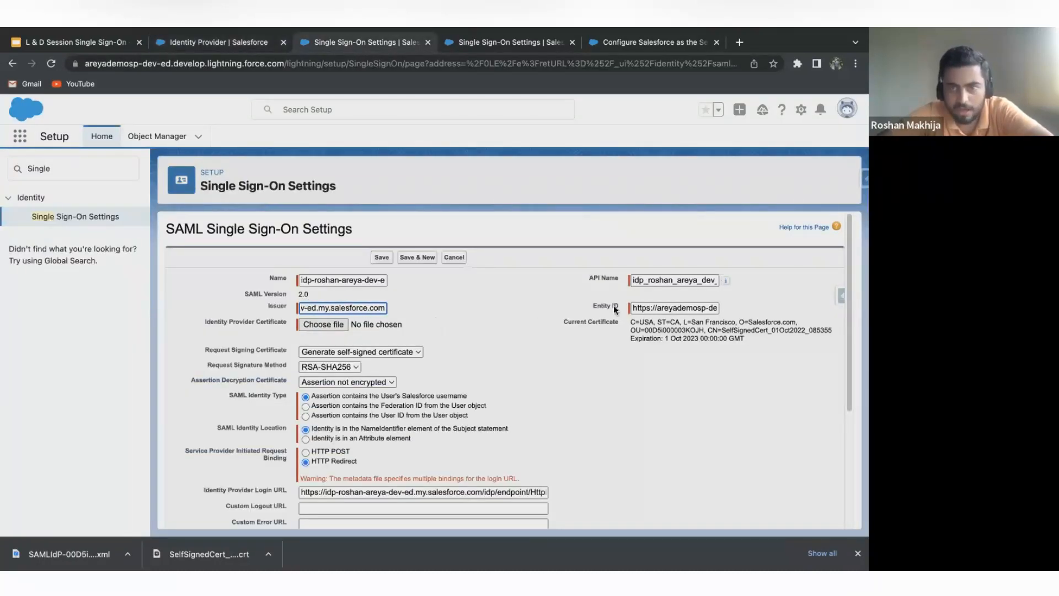
click(640, 308)
scroll(661, 307, right, 3)
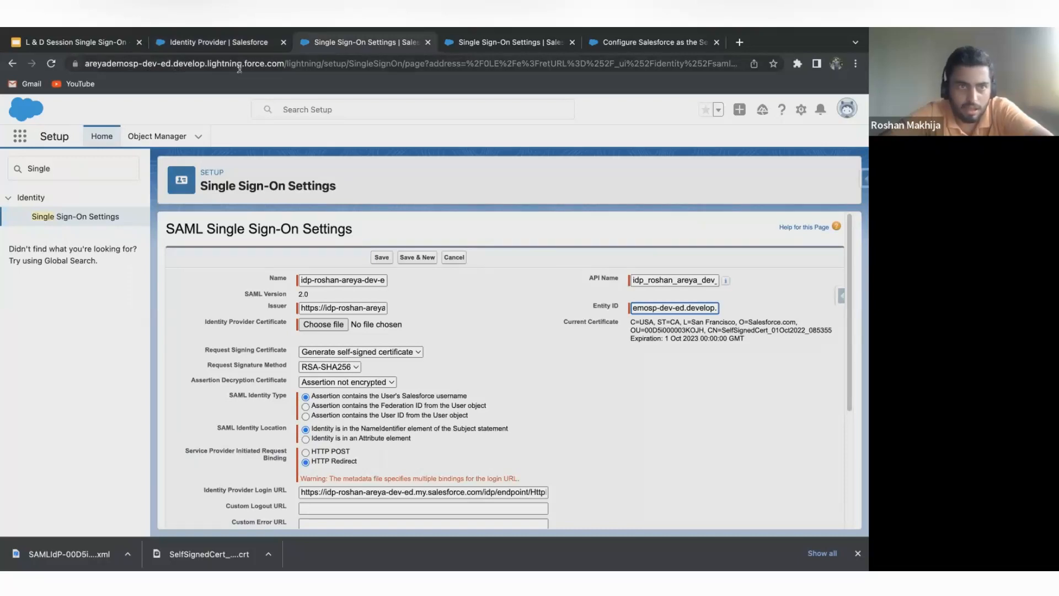
Create the configuration from the metadata file again and attach the downloaded SelfSignedCert .crt file as the Identity Provider Certificate.
scroll(655, 305, left, 5)
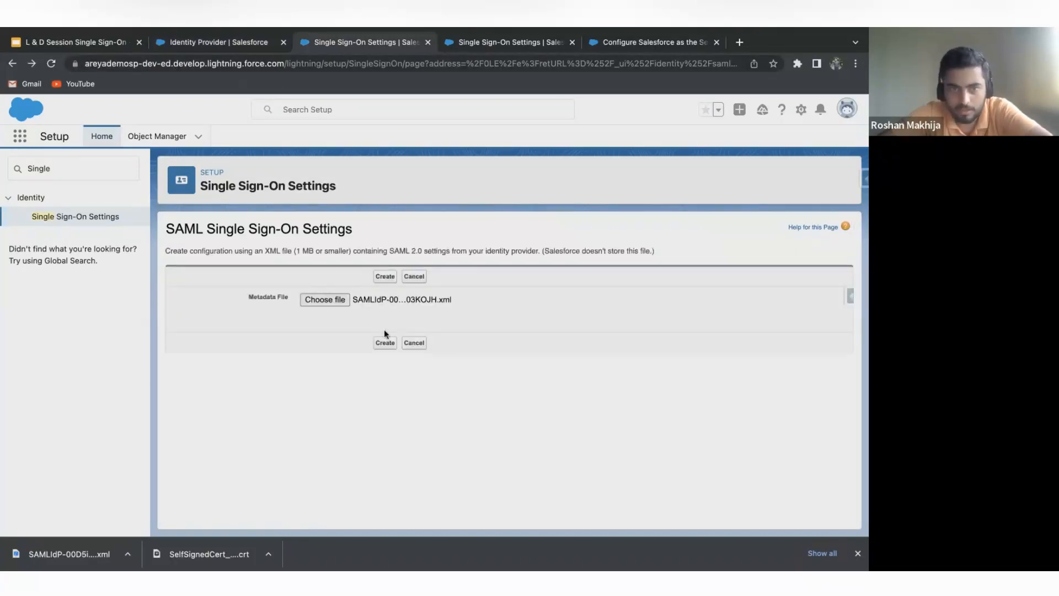
click(384, 341)
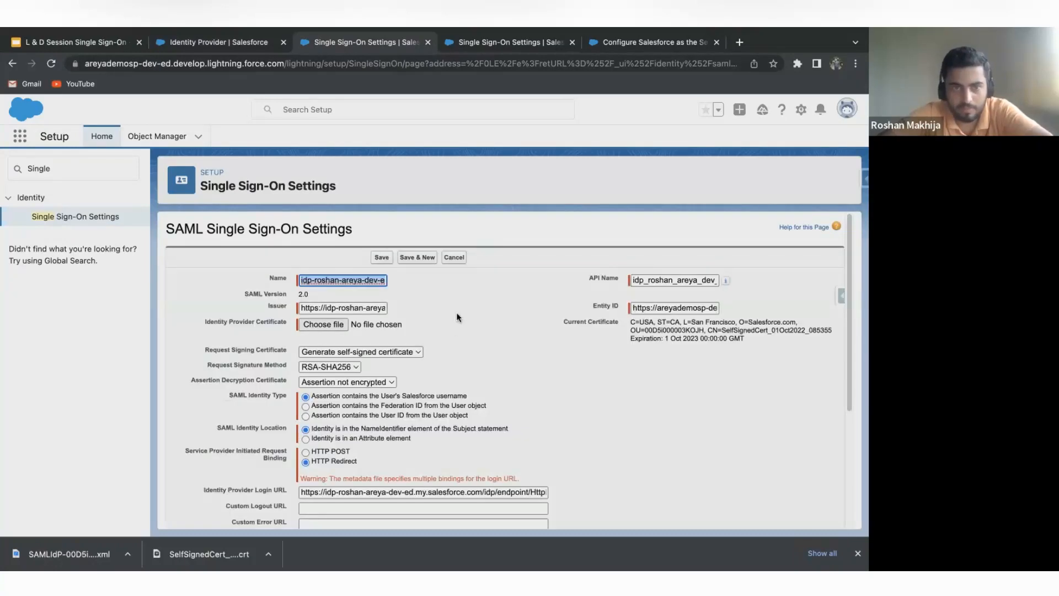
scroll(458, 314, down, 2)
scroll(457, 317, down, 1)
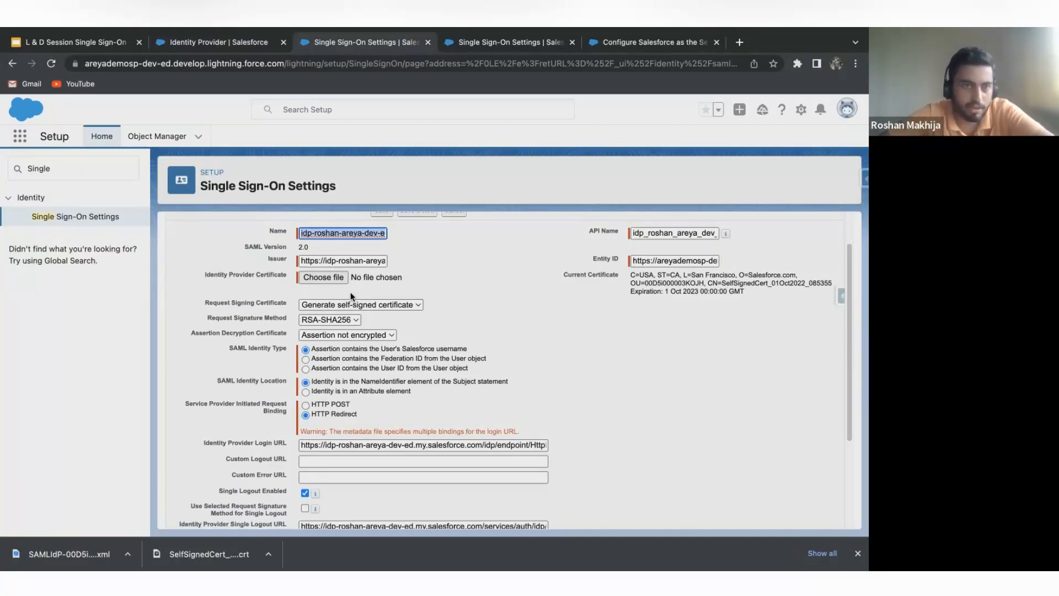
click(319, 280)
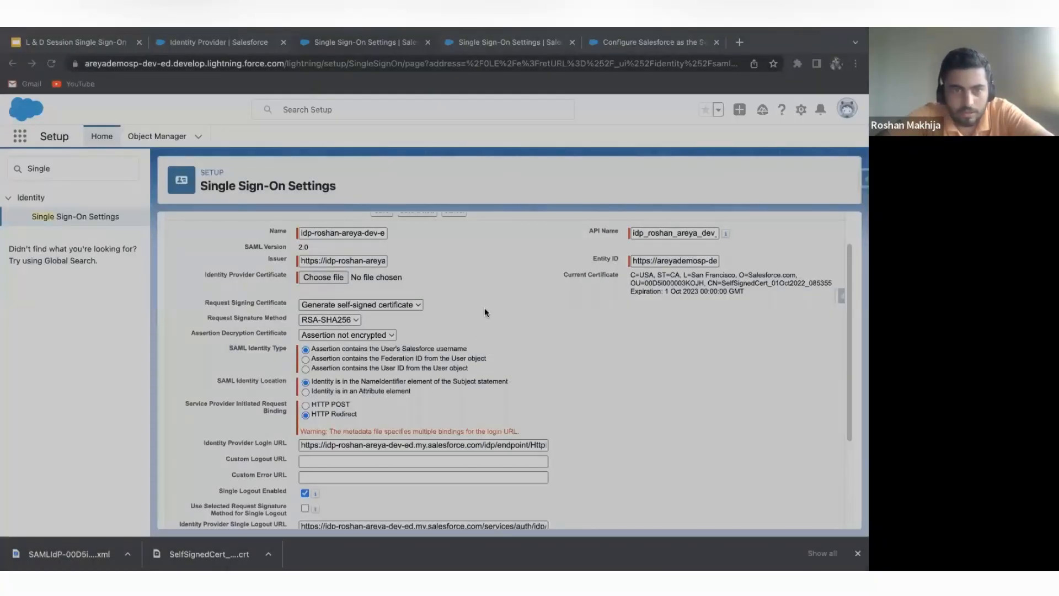
double_click(484, 308)
Check the attached Identity Provider Certificate and the options offered for the Request Signing Certificate.
scroll(484, 308, down, 1)
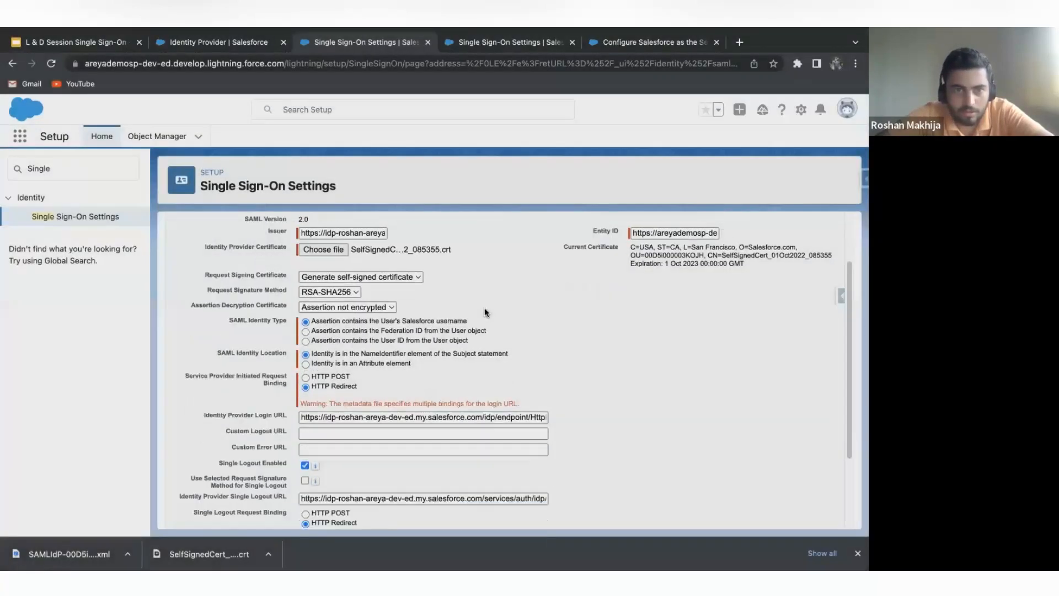
scroll(455, 299, up, 2)
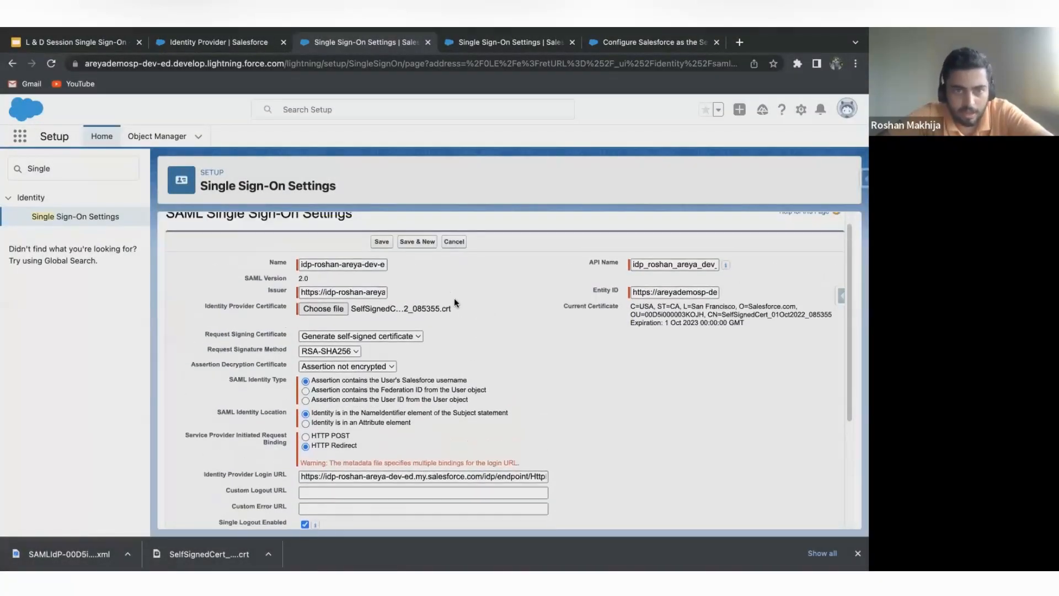
scroll(386, 307, down, 1)
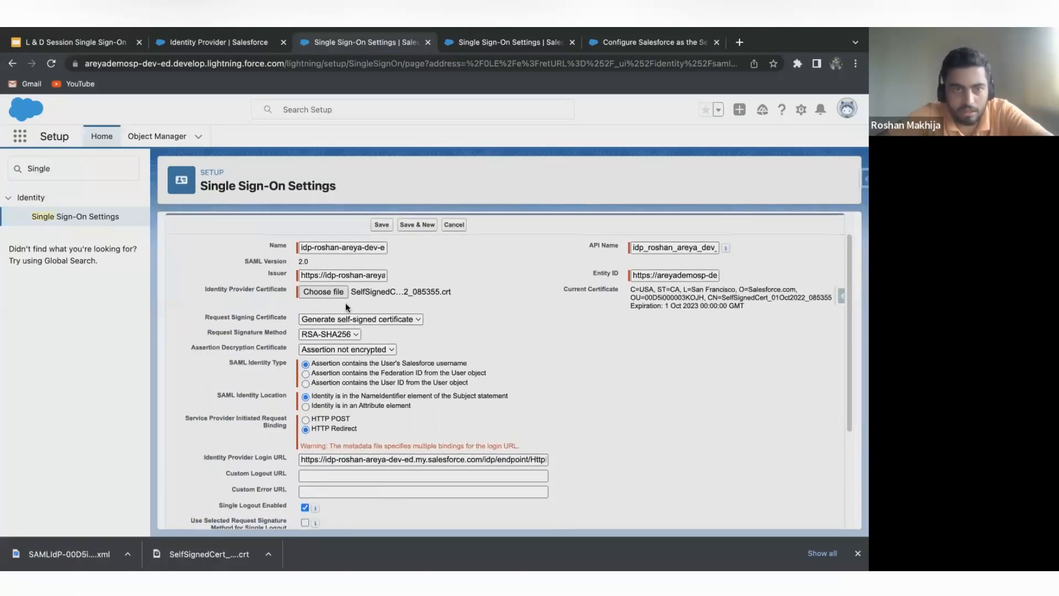
scroll(296, 340, down, 1)
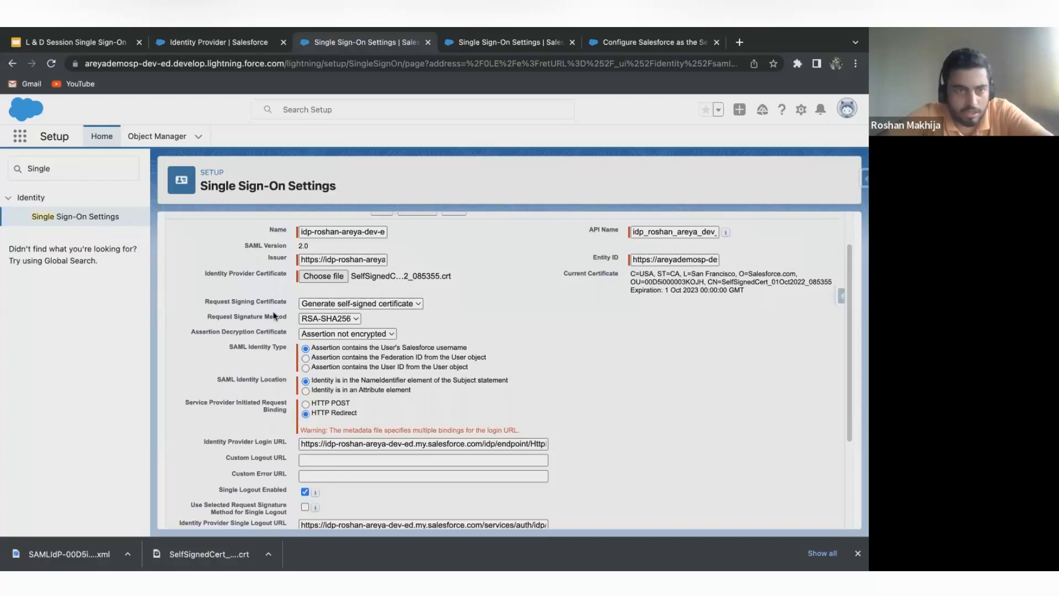
click(318, 303)
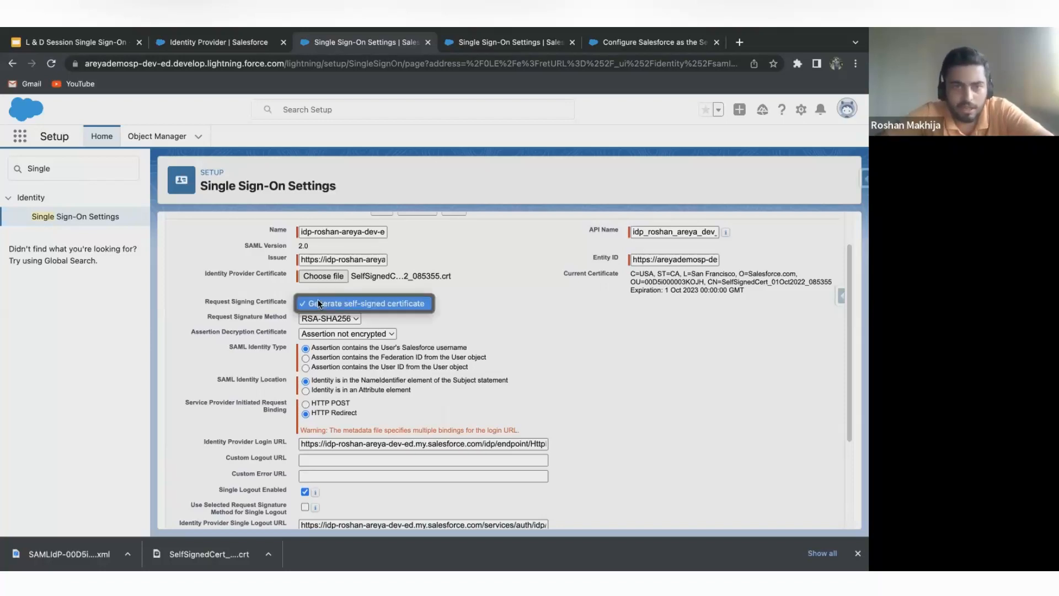
click(432, 304)
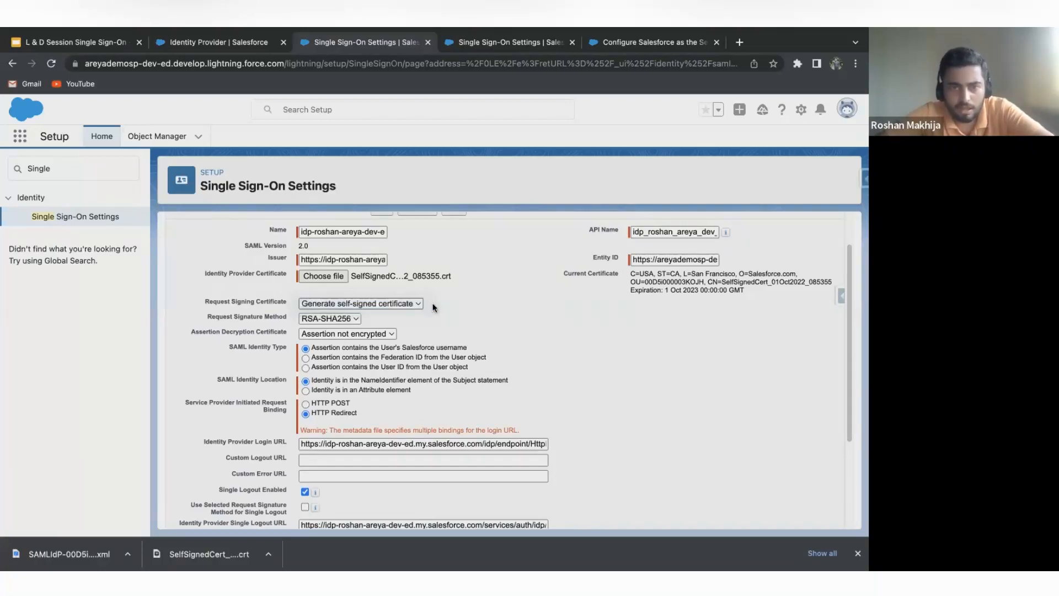
click(394, 303)
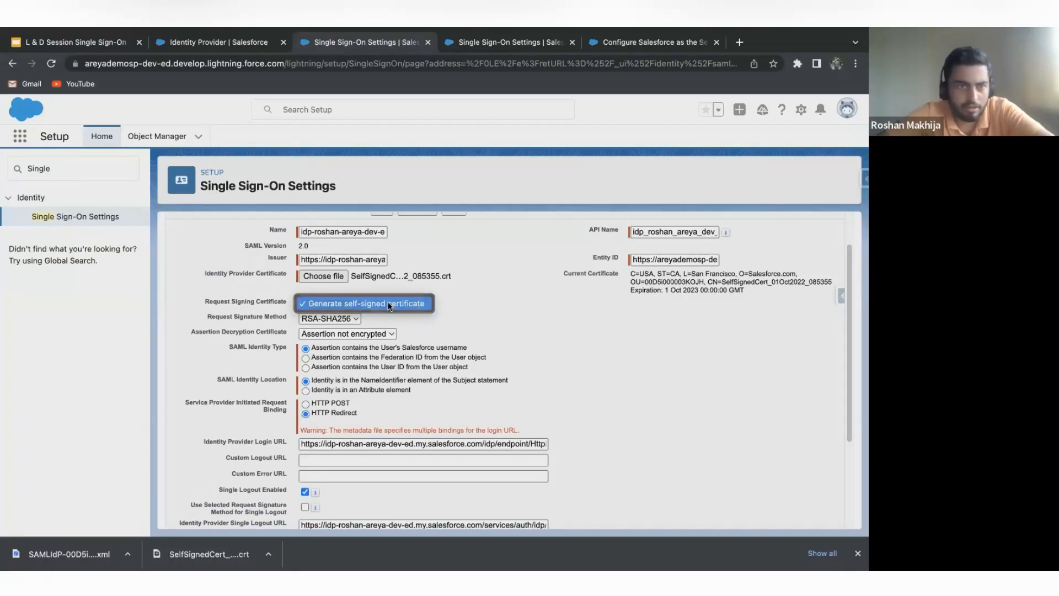
click(402, 305)
click(322, 303)
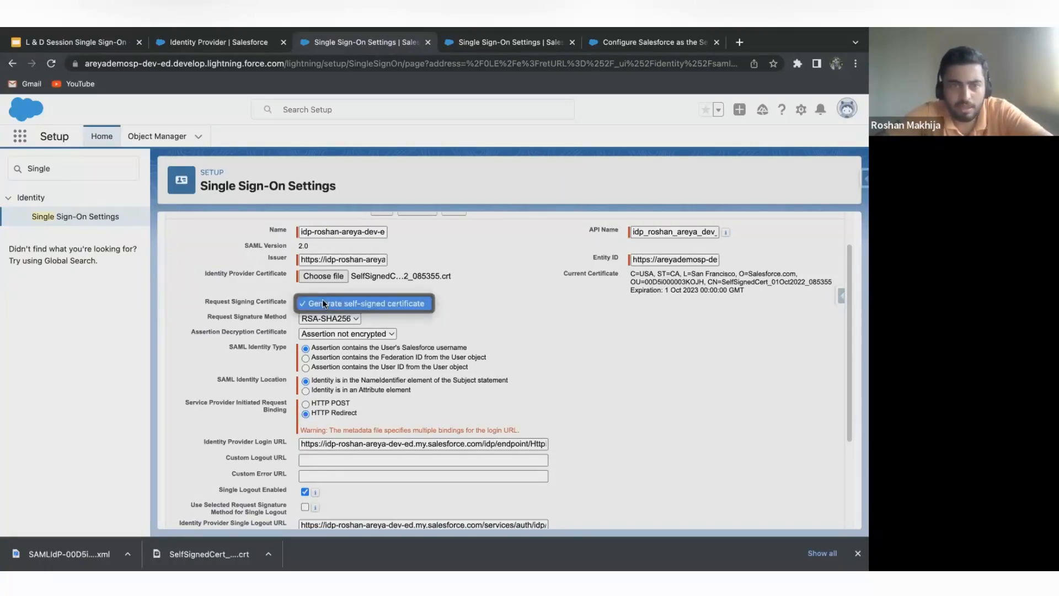
click(398, 307)
click(385, 302)
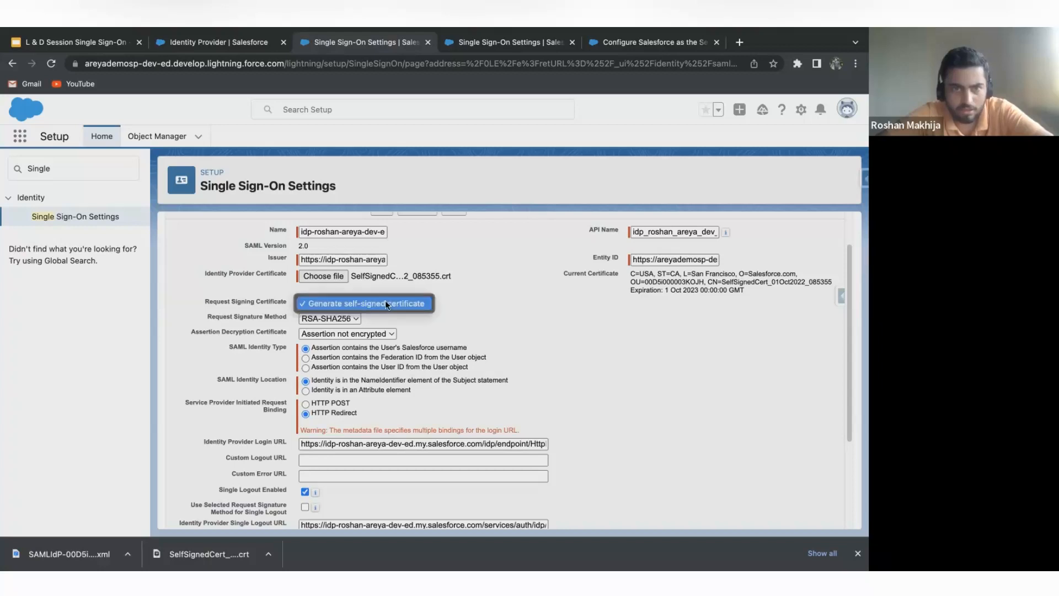
click(402, 301)
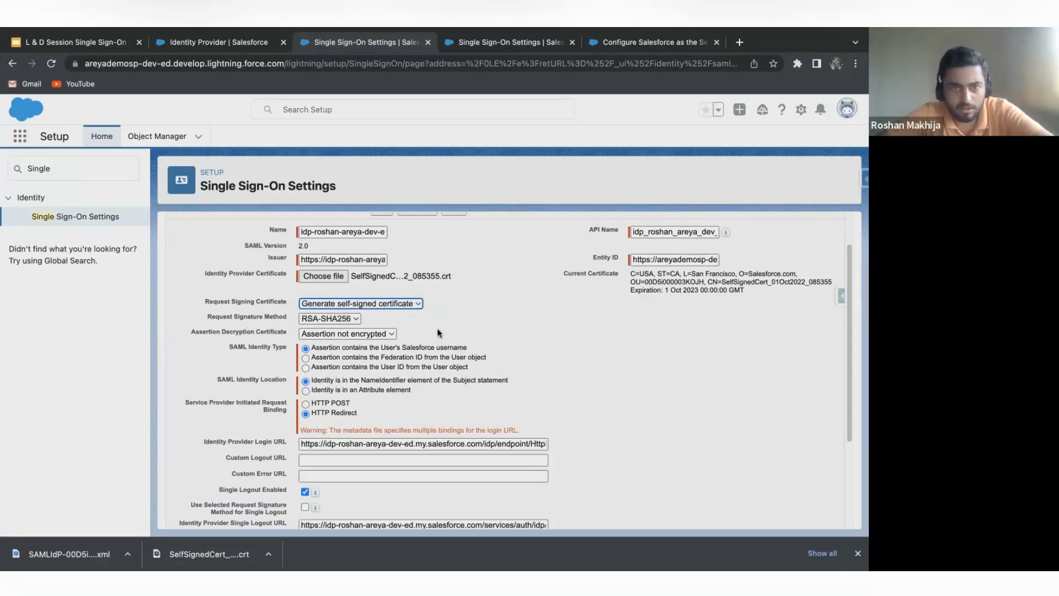
click(373, 301)
click(491, 352)
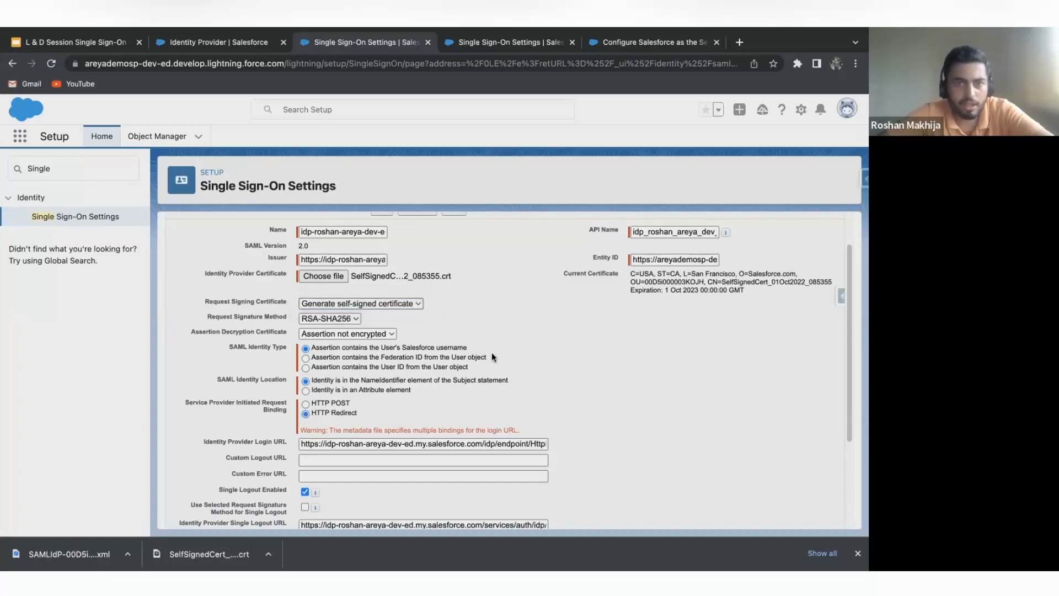
Check the options for the Request Signature Method, keep RSA-SHA256, and review the SAML Identity Type choices.
scroll(472, 346, up, 1)
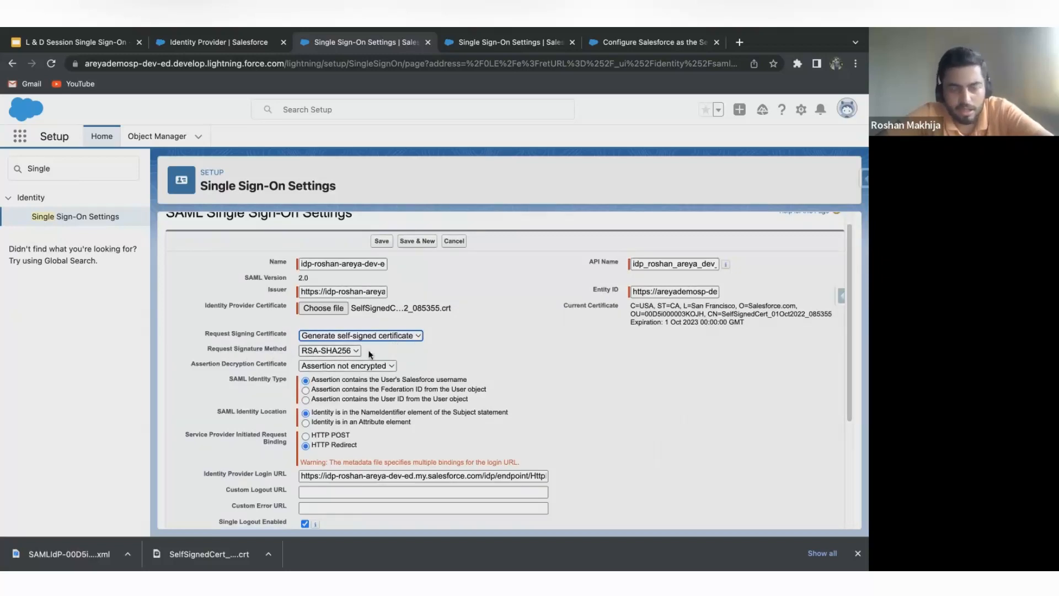
scroll(379, 347, down, 1)
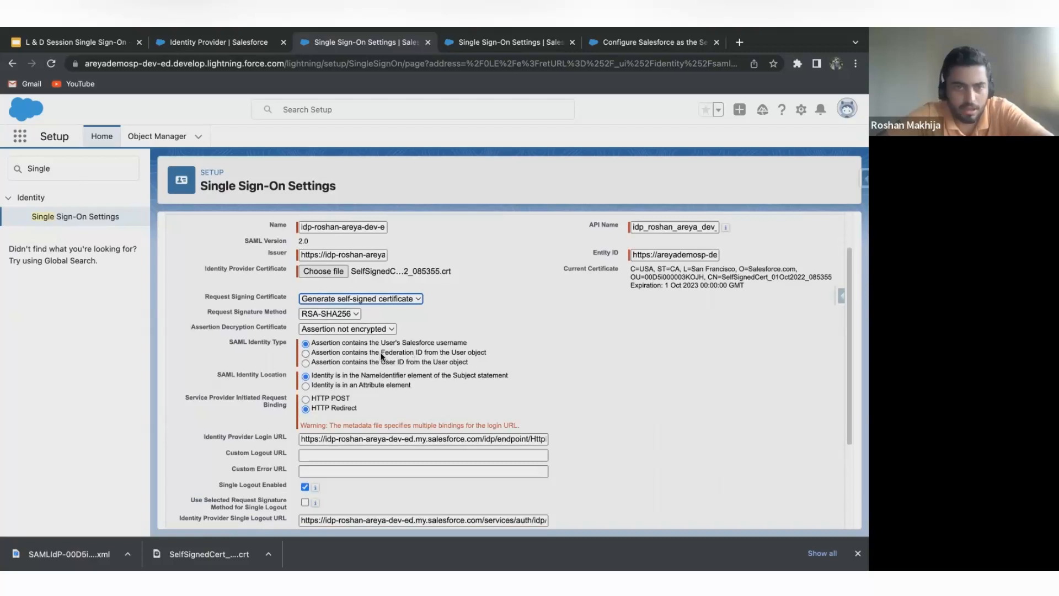
click(352, 313)
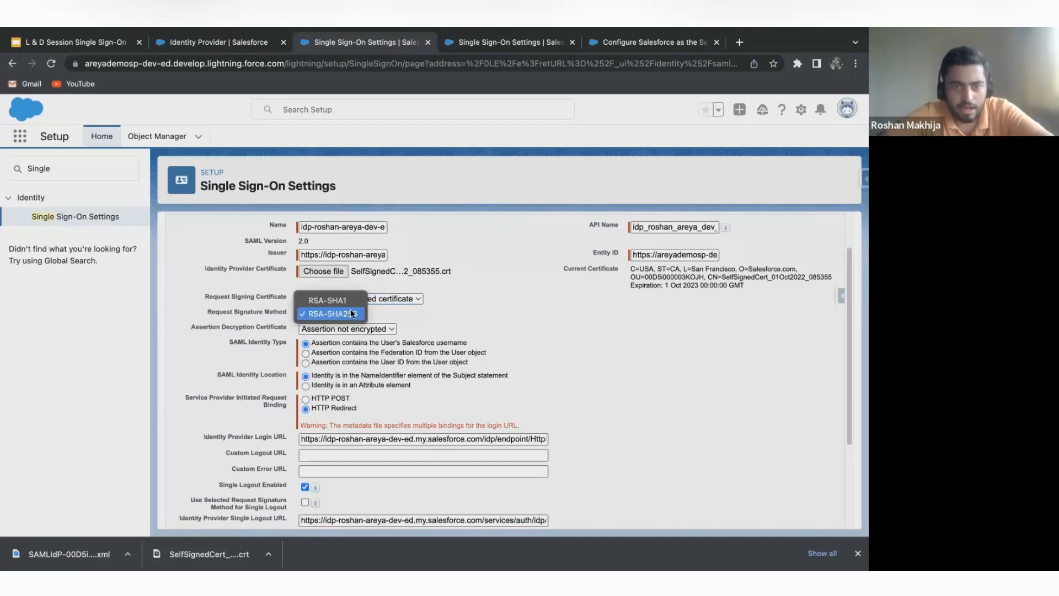
click(389, 306)
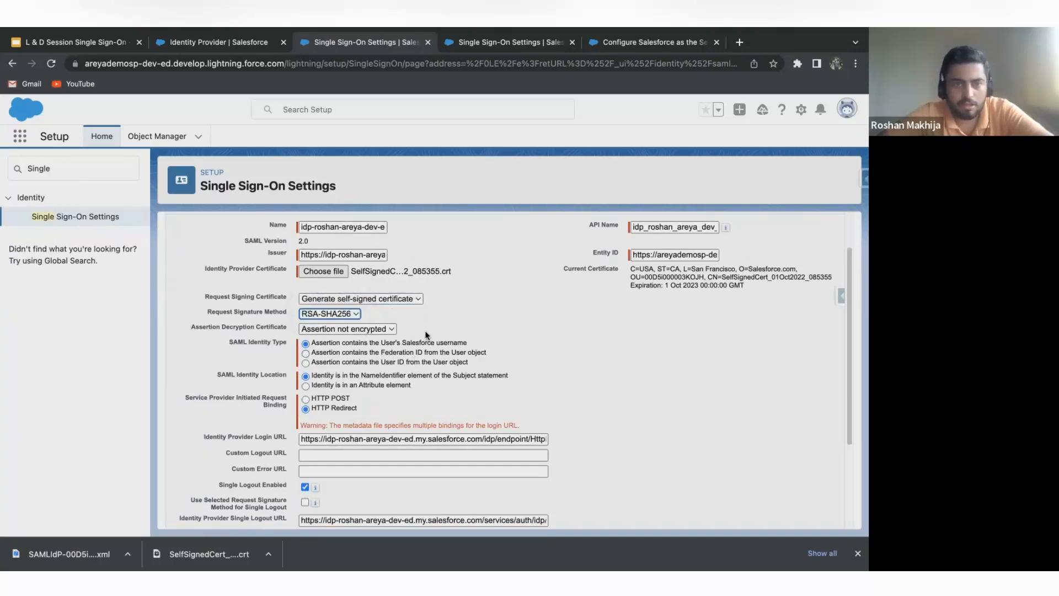
scroll(426, 335, down, 1)
scroll(426, 335, up, 1)
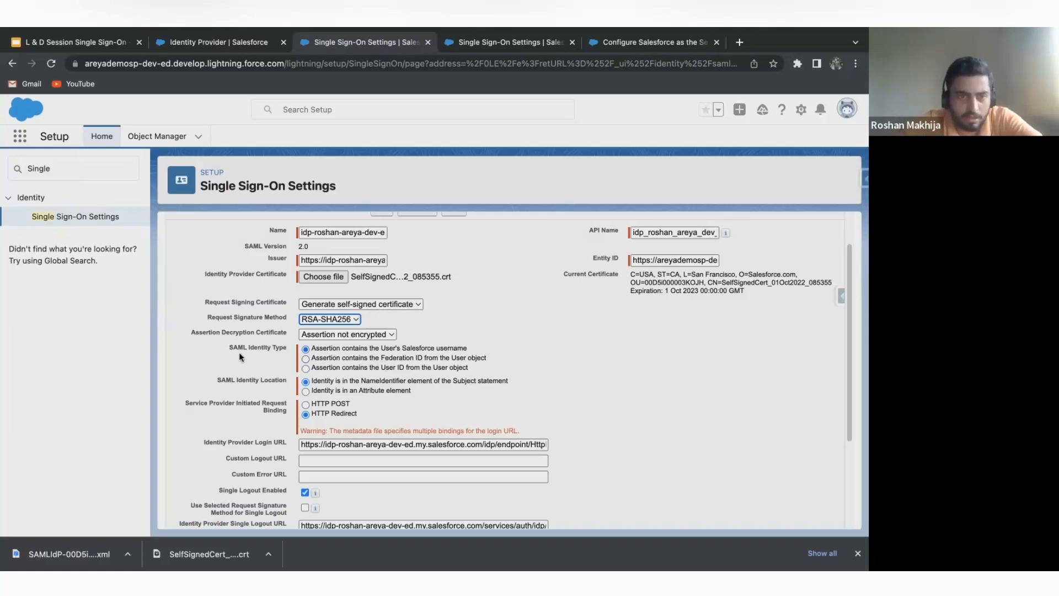
scroll(271, 359, down, 1)
scroll(271, 360, up, 1)
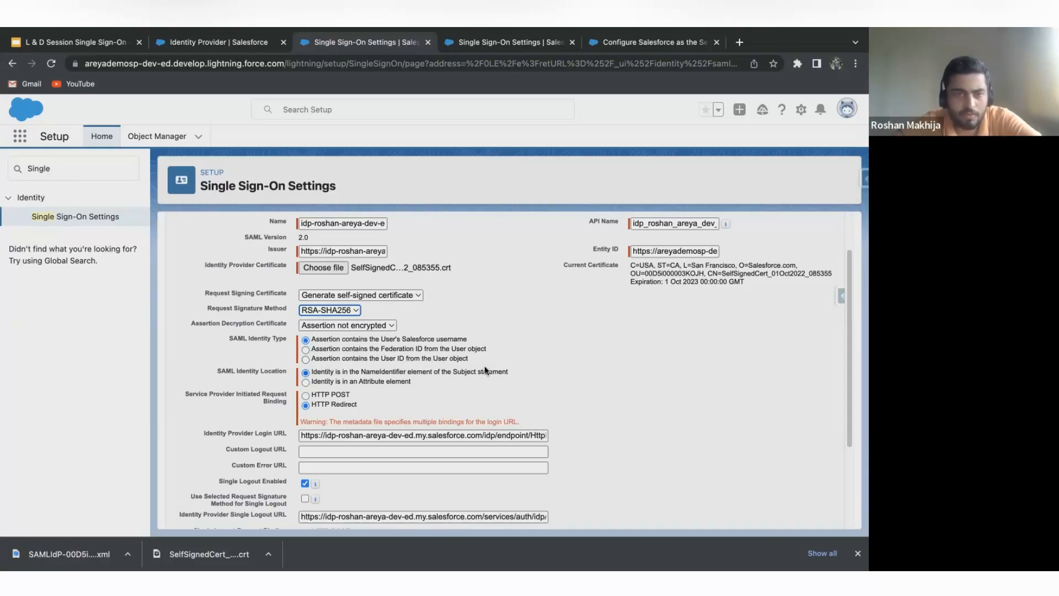
Set the SAML Identity Type to the Federation ID from the User object.
click(483, 349)
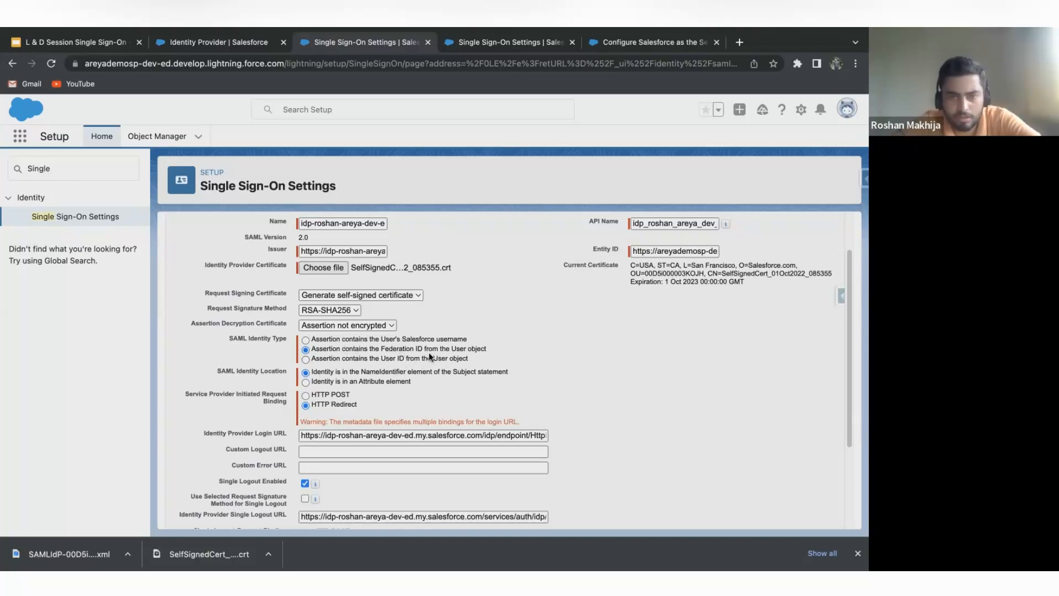
scroll(429, 346, down, 1)
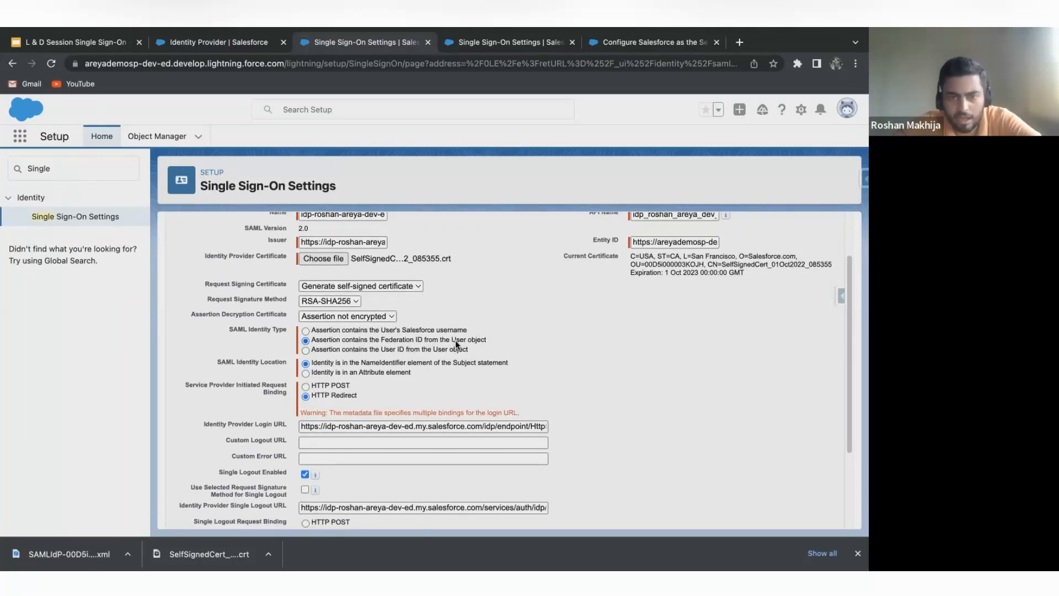
drag(451, 340, 487, 340)
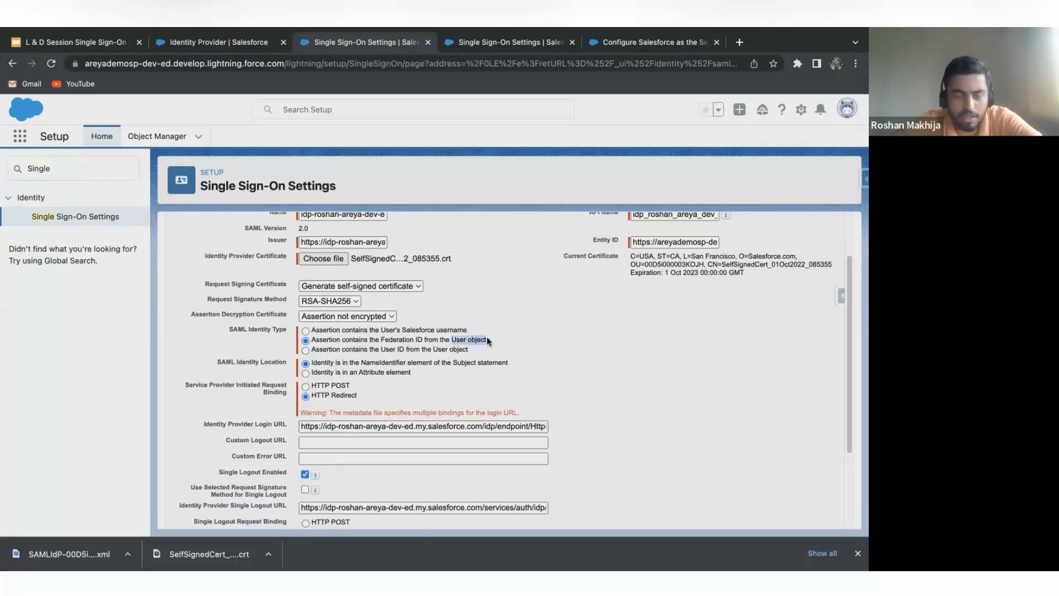
scroll(375, 361, down, 1)
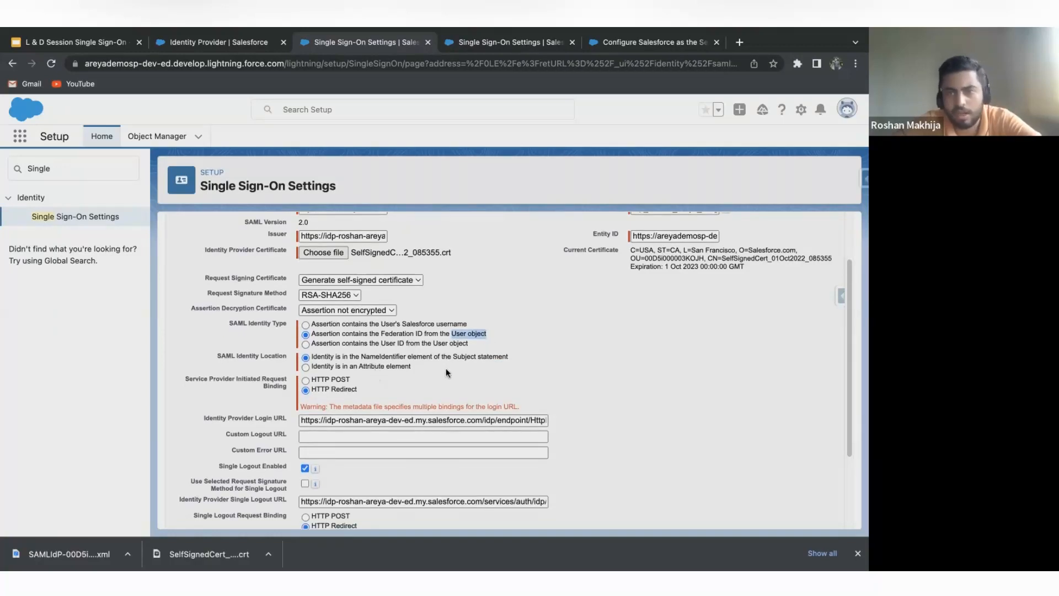
scroll(391, 362, down, 3)
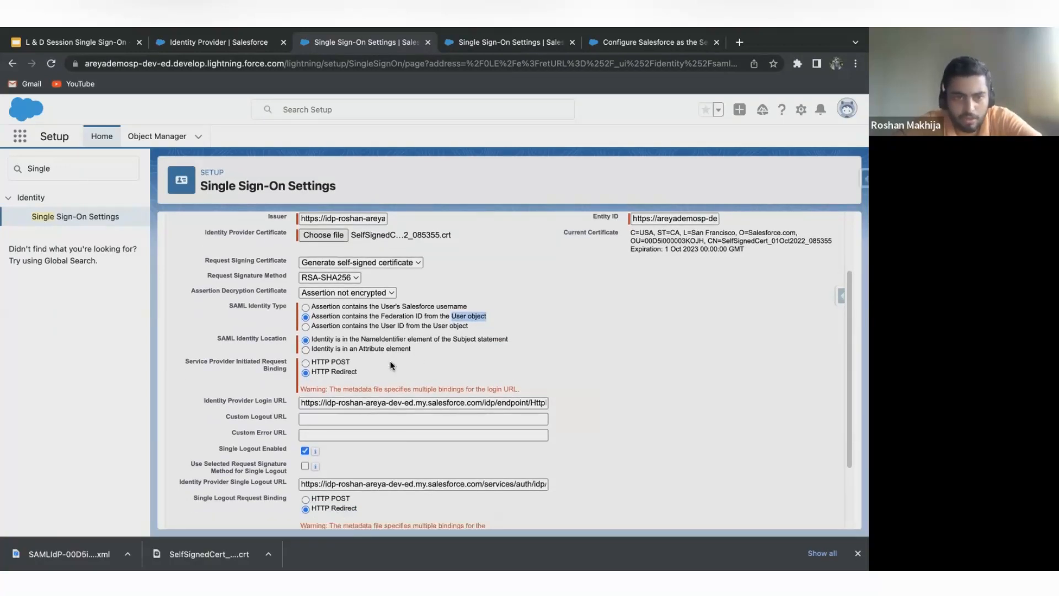
scroll(409, 364, up, 3)
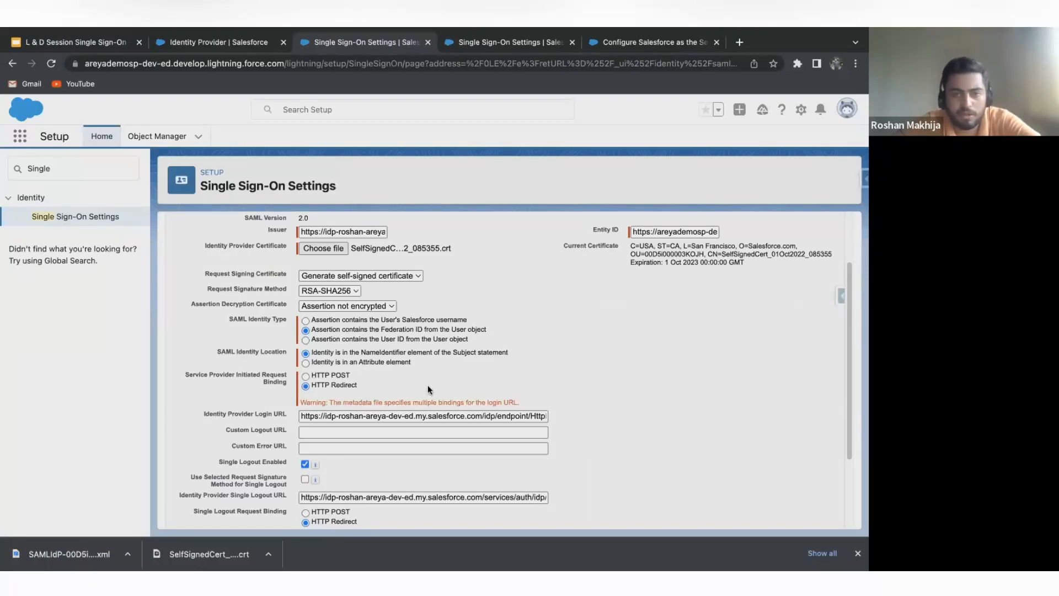
scroll(428, 385, up, 2)
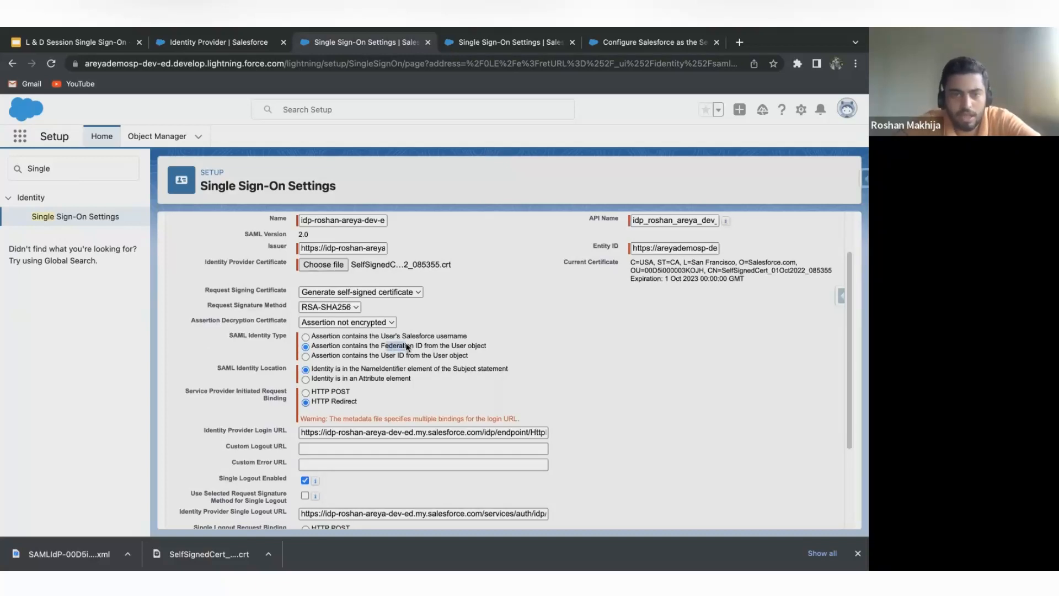
drag(384, 345, 419, 346)
click(449, 361)
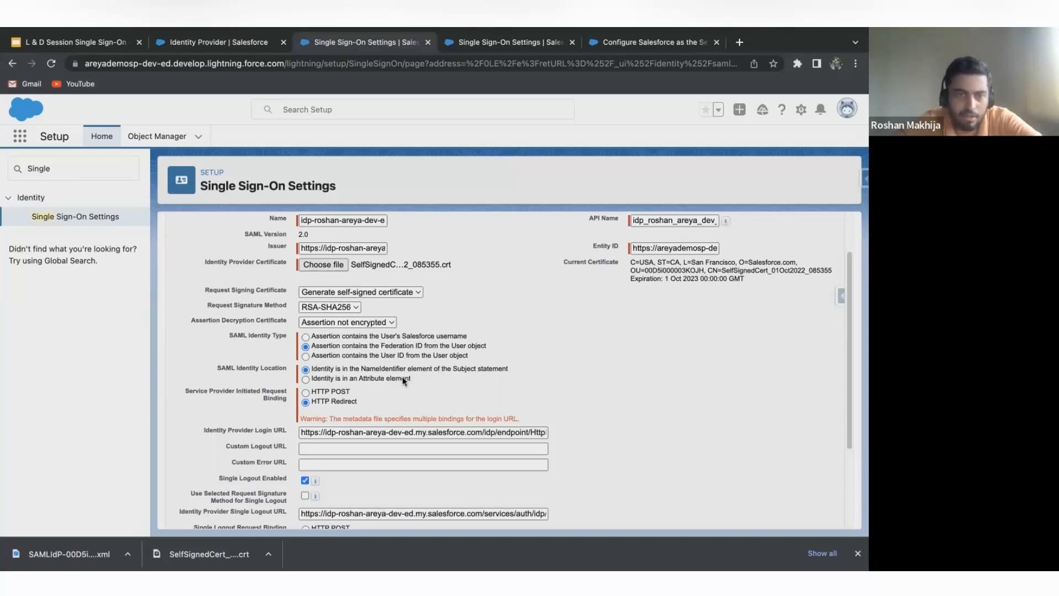
Review the SAML Identity Location, request bindings, identity provider login and logout URLs, and user provisioning settings.
scroll(409, 382, down, 2)
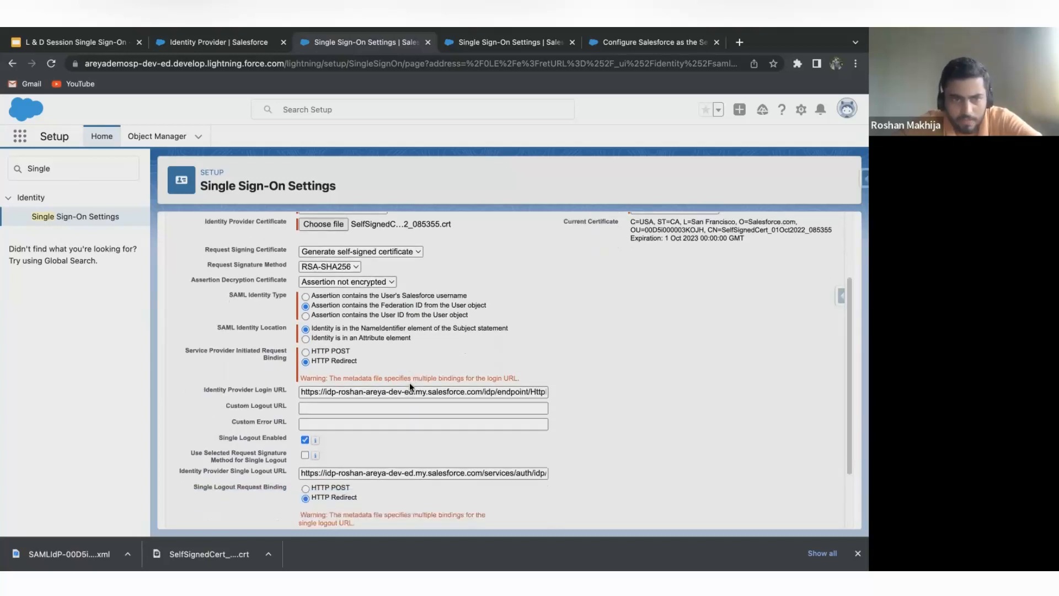
scroll(276, 347, down, 1)
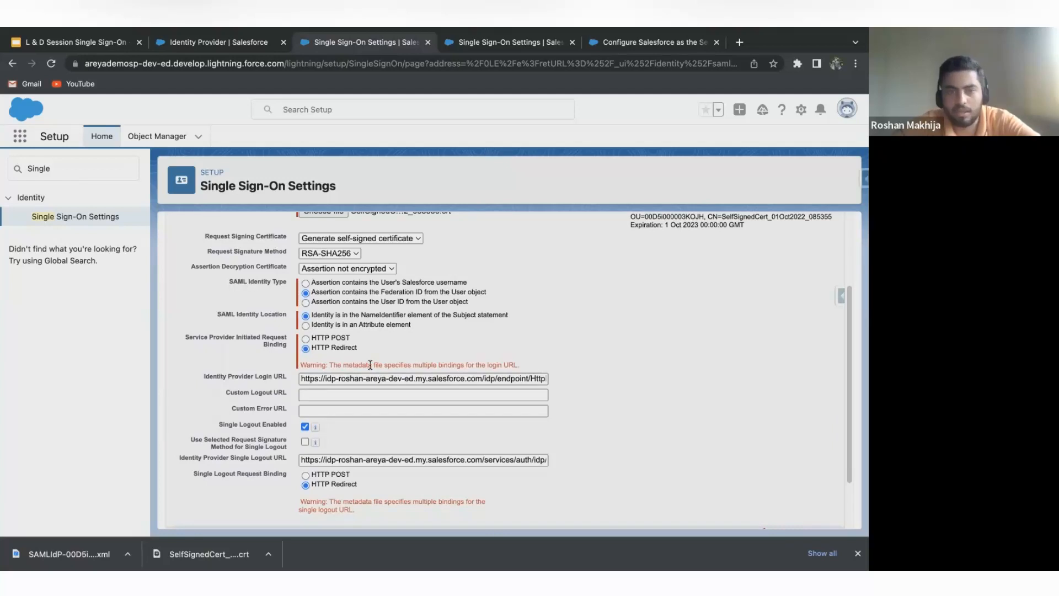
scroll(370, 364, up, 1)
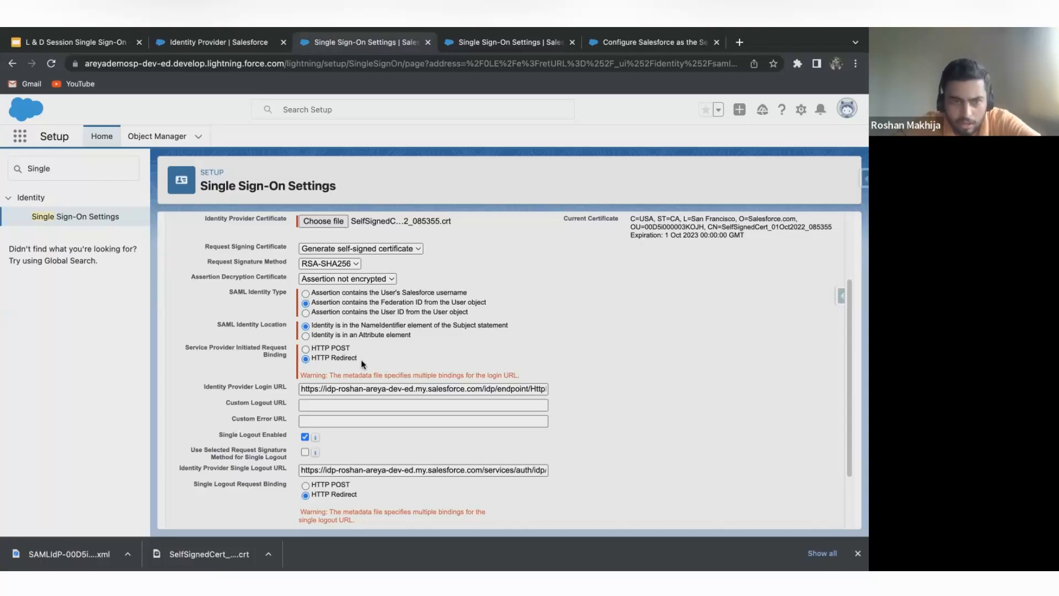
scroll(369, 374, down, 1)
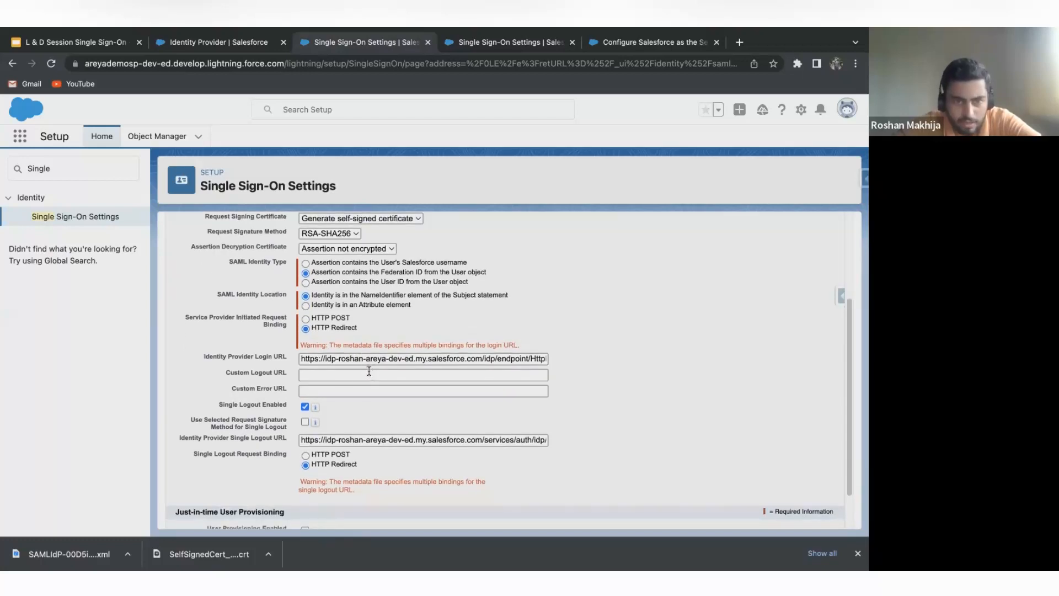
scroll(371, 413, down, 1)
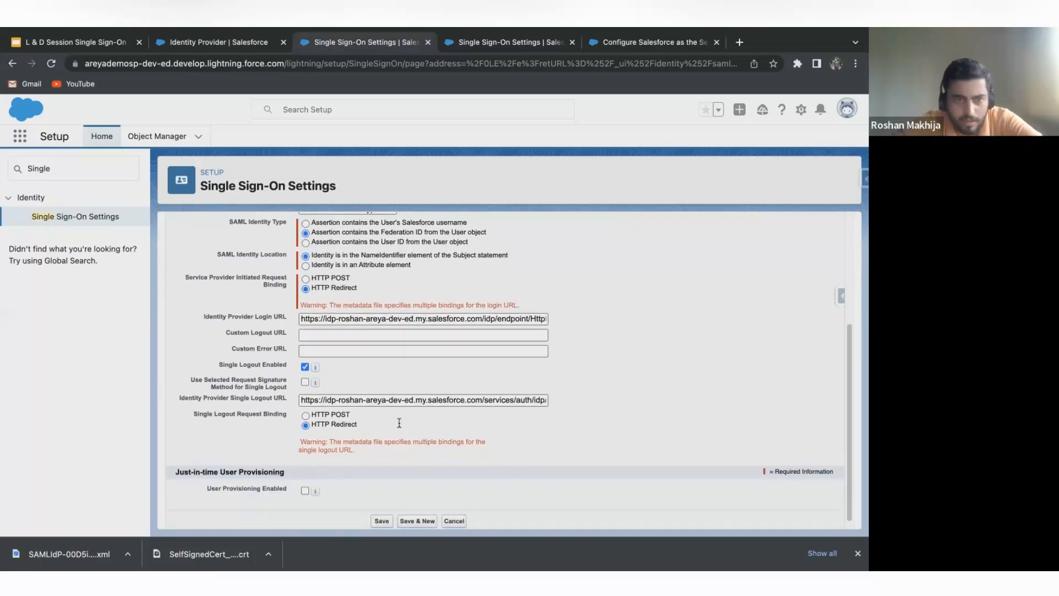
scroll(373, 345, up, 1)
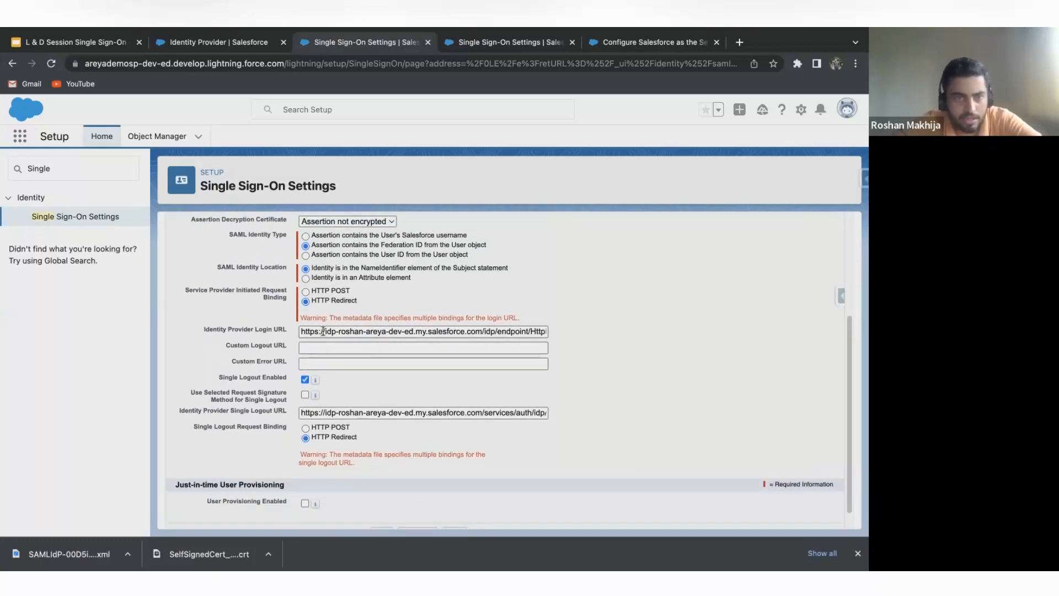
scroll(342, 331, right, 1)
scroll(342, 331, left, 5)
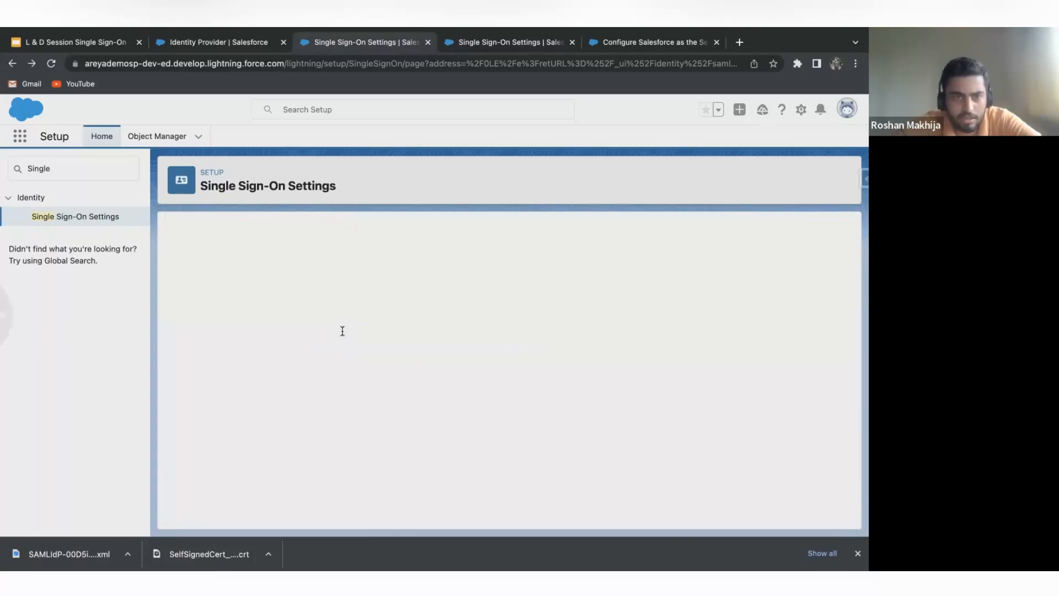
Attach the downloaded SelfSignedCert .crt file again as the Identity Provider Certificate in the reloaded SAML settings form.
click(384, 338)
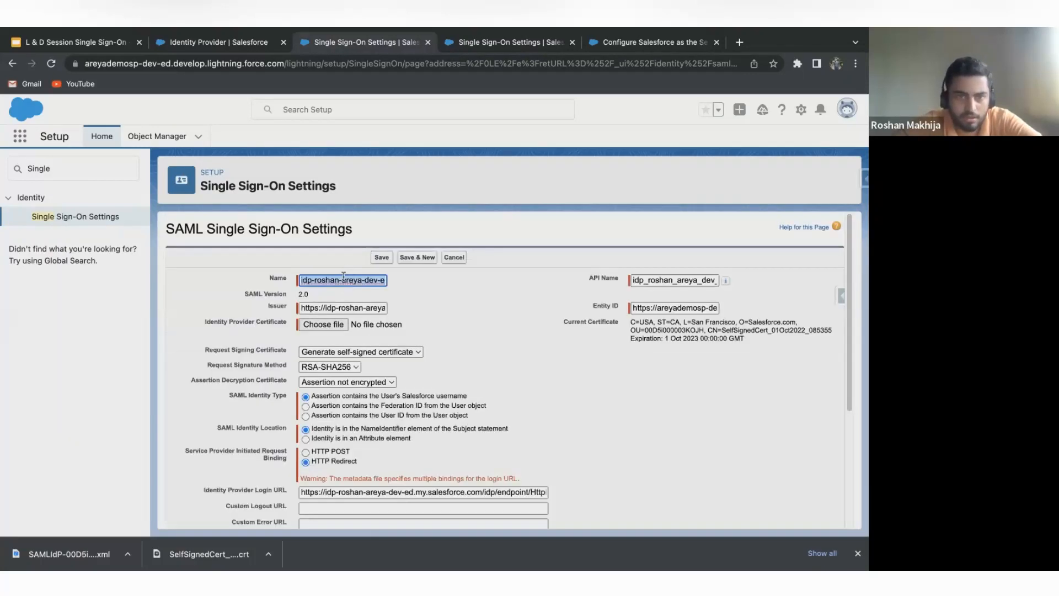
scroll(353, 395, down, 3)
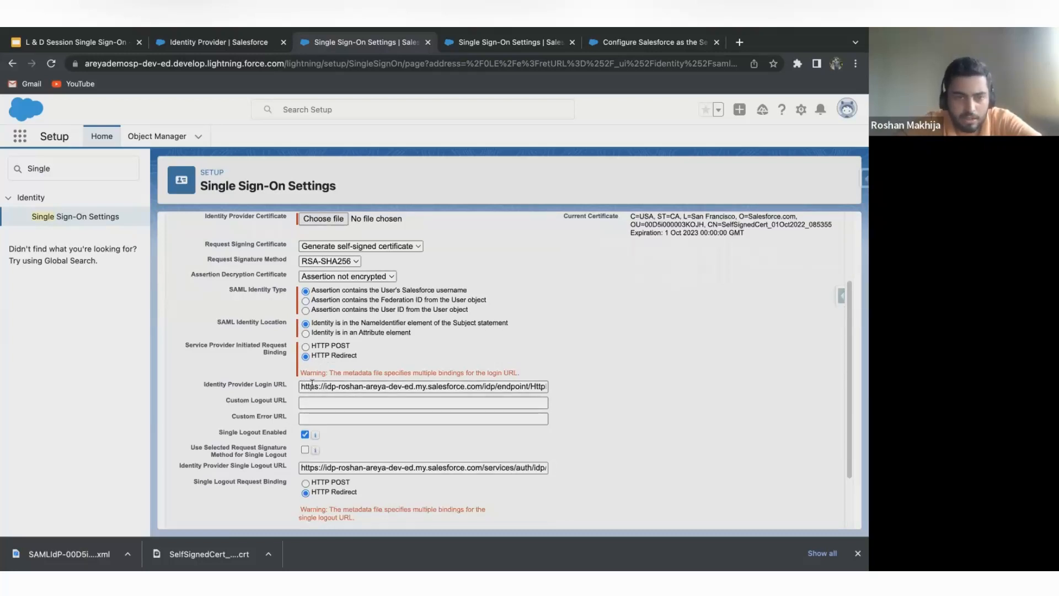
scroll(338, 370, down, 2)
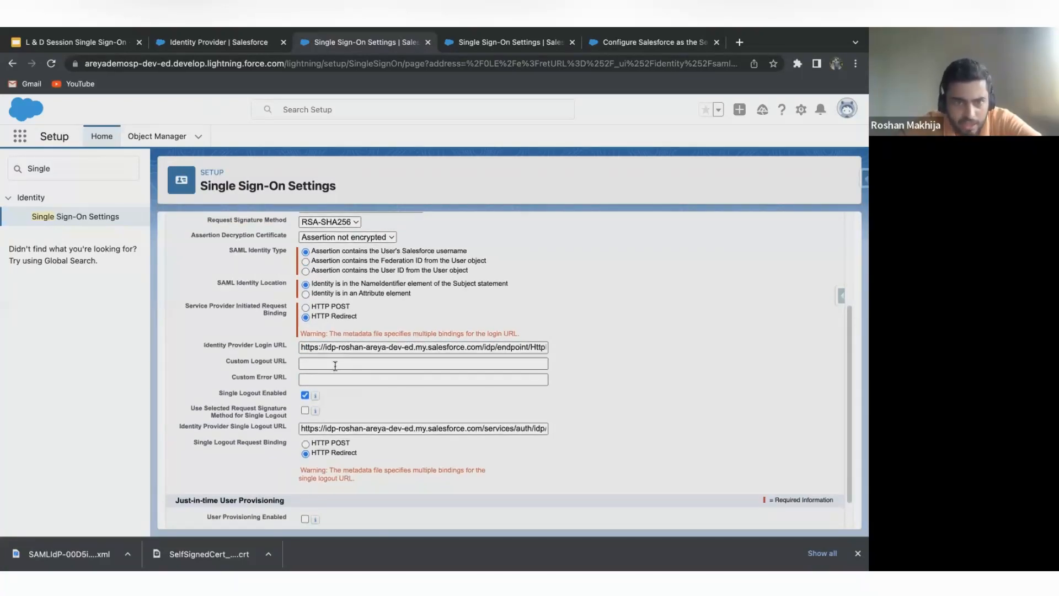
scroll(335, 365, down, 1)
scroll(334, 365, up, 7)
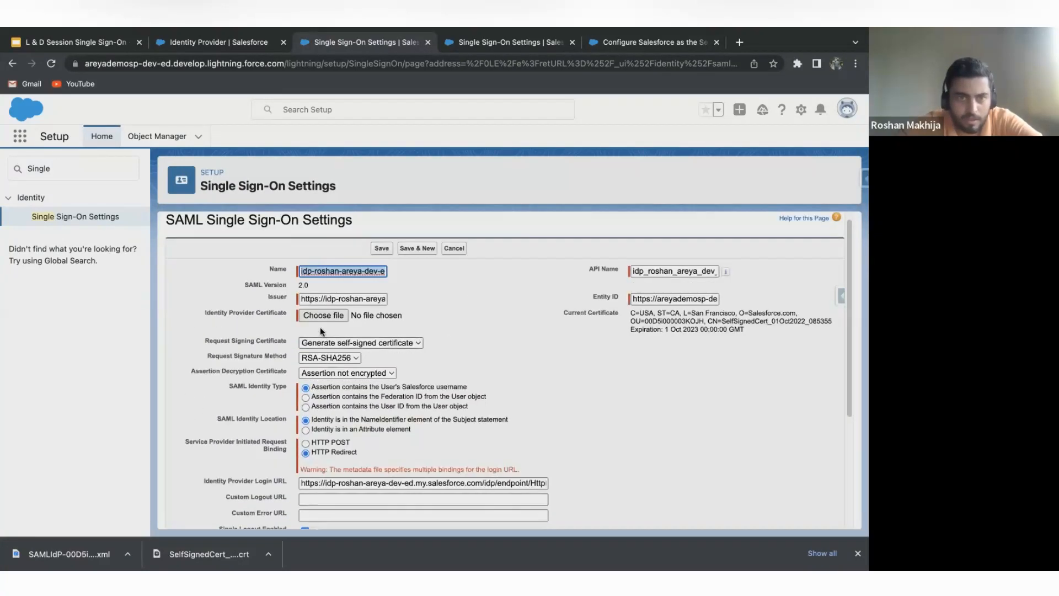
click(331, 314)
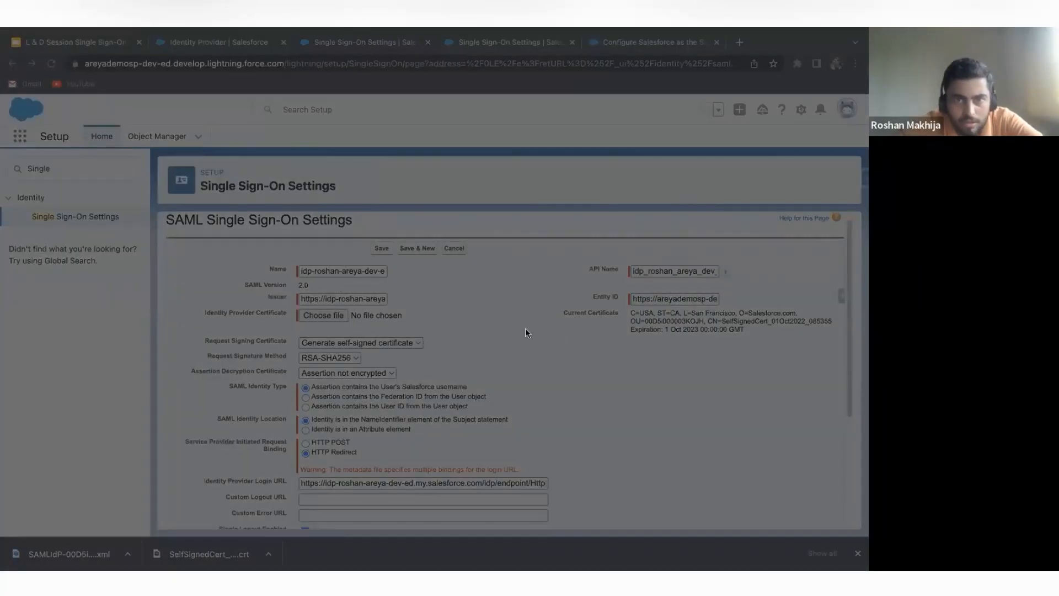
click(635, 421)
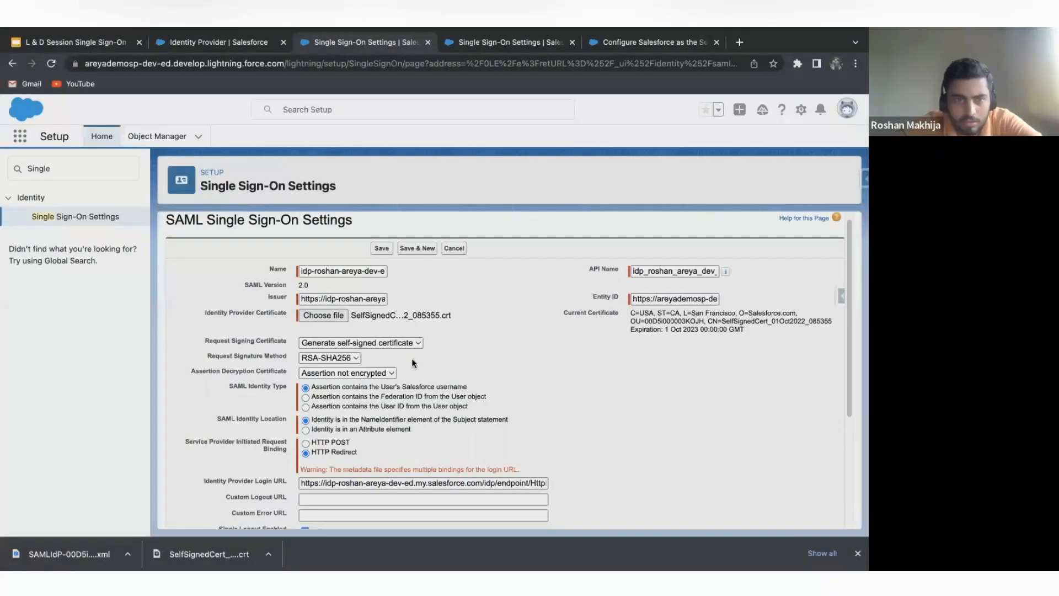
Choose the Federation ID from the User object as the SAML Identity Type and HTTP POST as the Service Provider Initiated Request Binding.
scroll(411, 359, down, 1)
click(420, 381)
scroll(411, 381, down, 1)
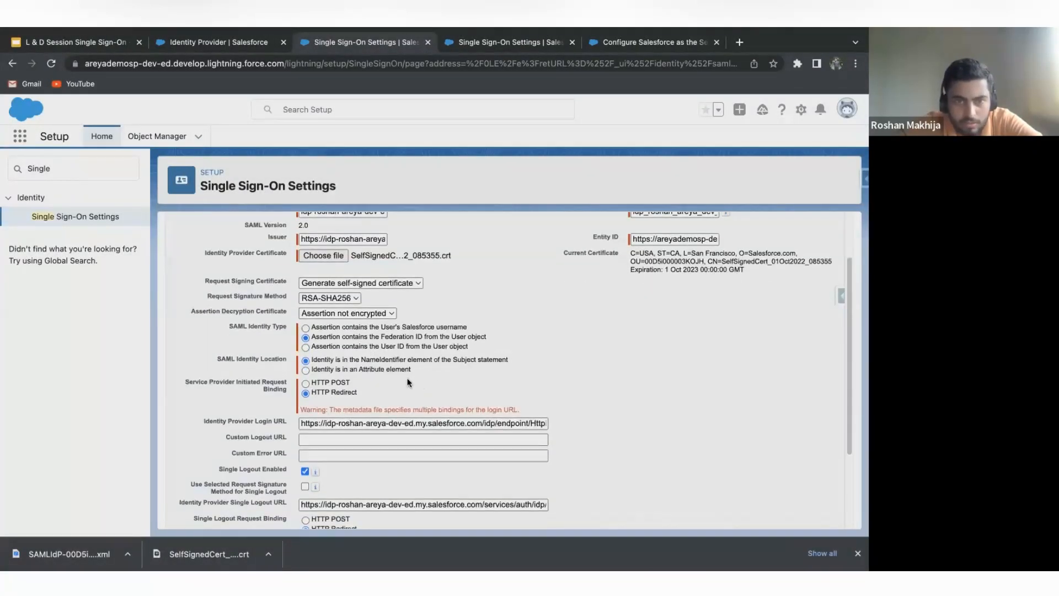
scroll(383, 387, down, 1)
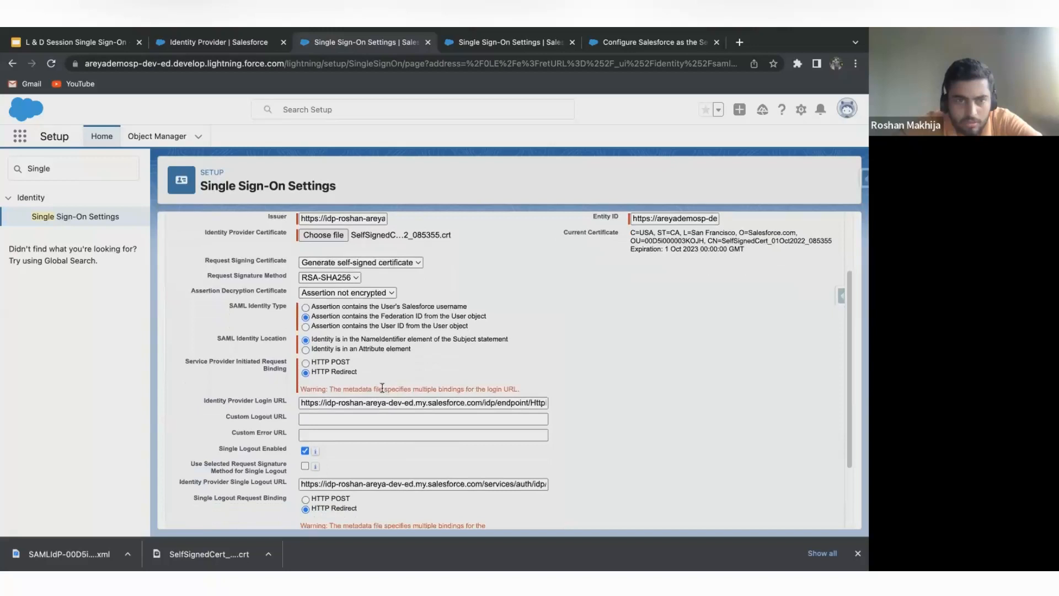
click(343, 364)
scroll(343, 364, down, 1)
scroll(343, 364, down, 1)
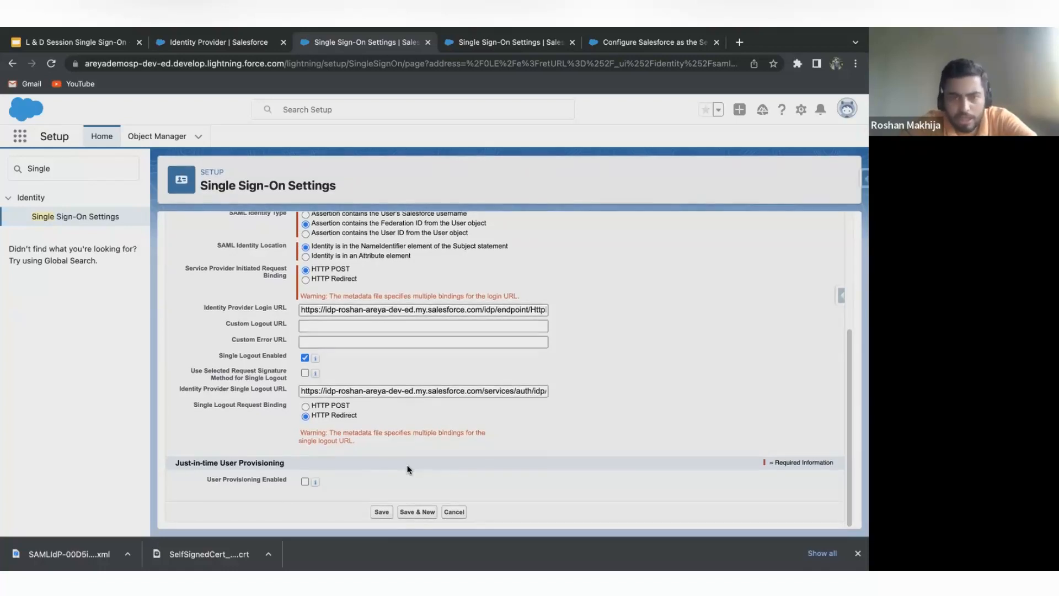
Temporarily enable Just-in-time User Provisioning to examine its provisioning types, leave it disabled, and recheck the SAML settings.
click(305, 482)
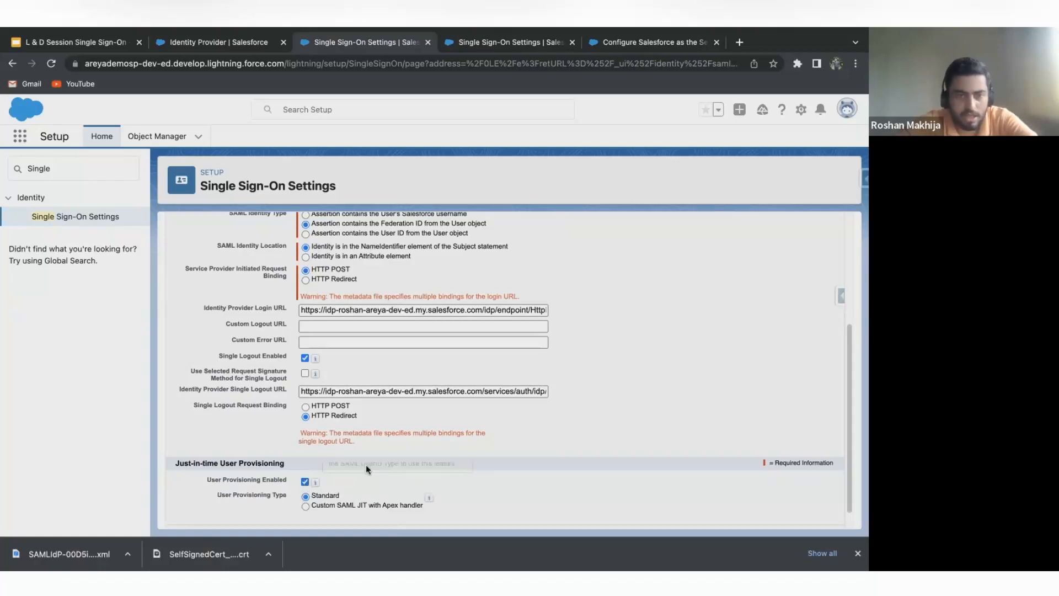
scroll(370, 466, down, 1)
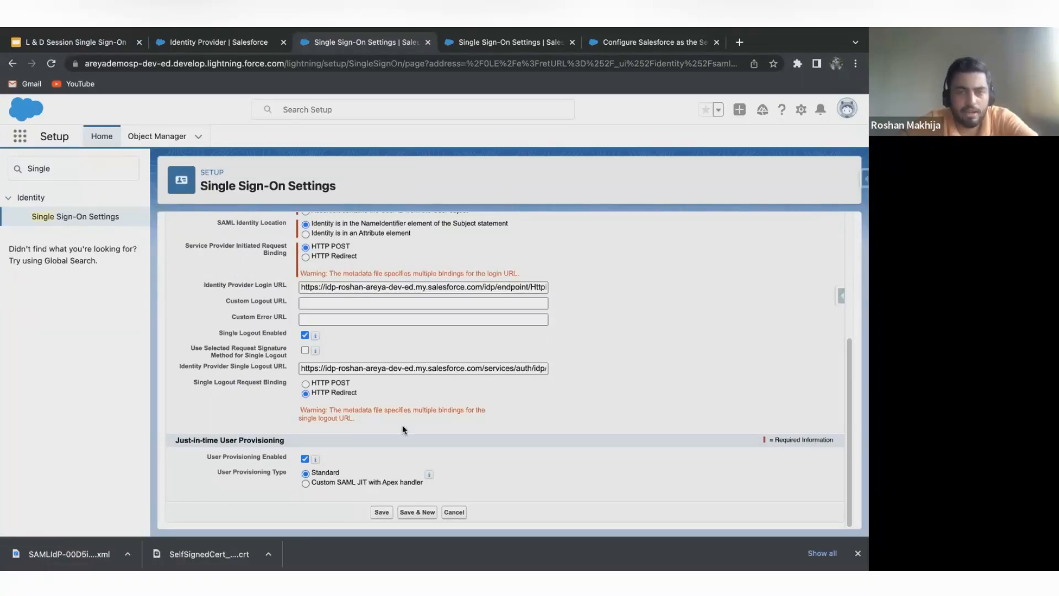
click(305, 458)
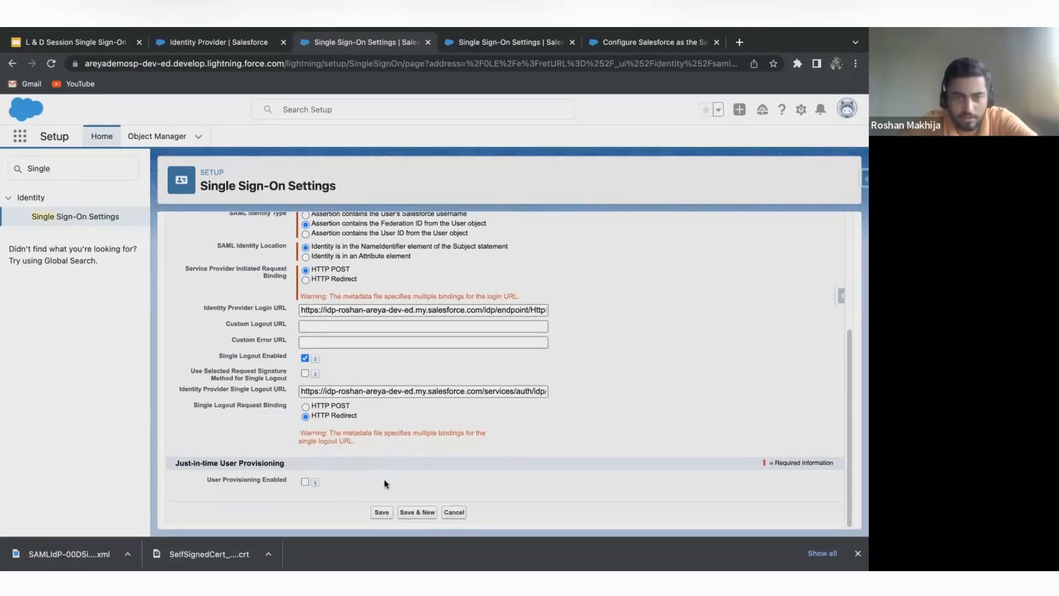
scroll(386, 481, up, 5)
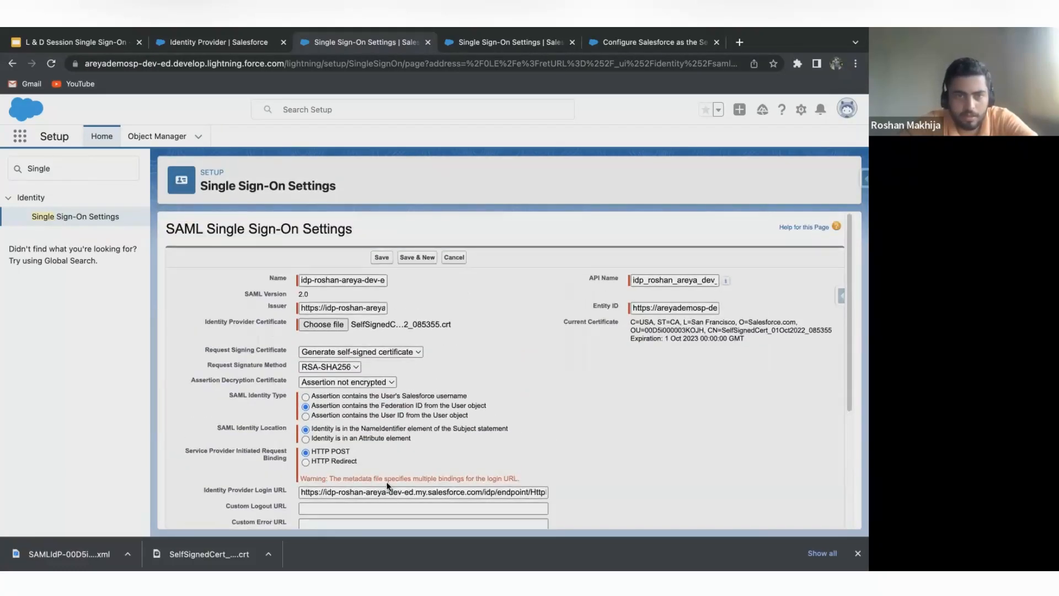
scroll(456, 380, down, 1)
scroll(431, 350, down, 5)
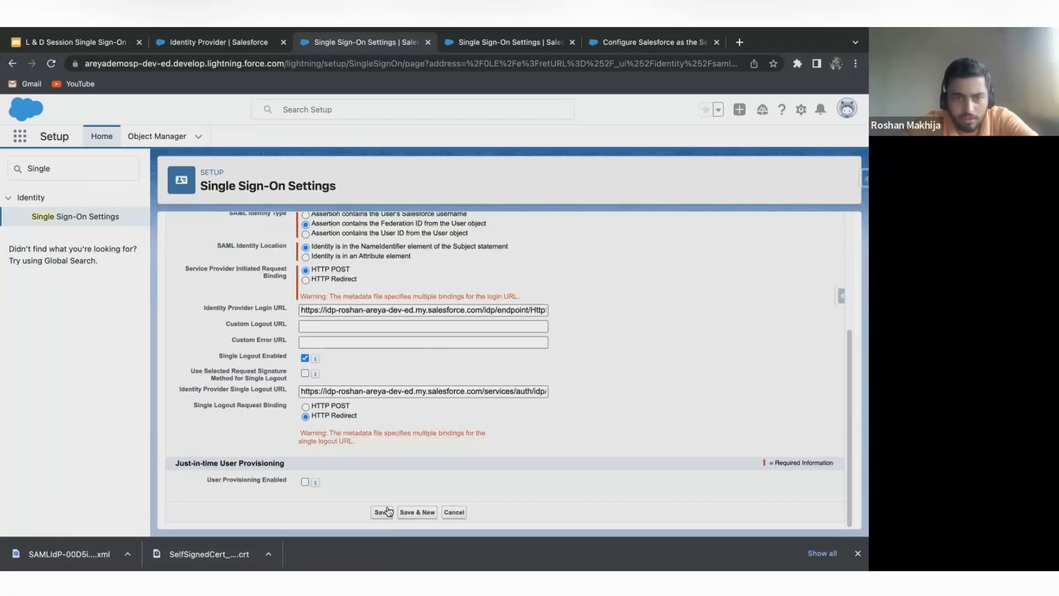
Save the SAML single sign-on settings and review the saved configuration and the organization's login and logout endpoints.
click(382, 512)
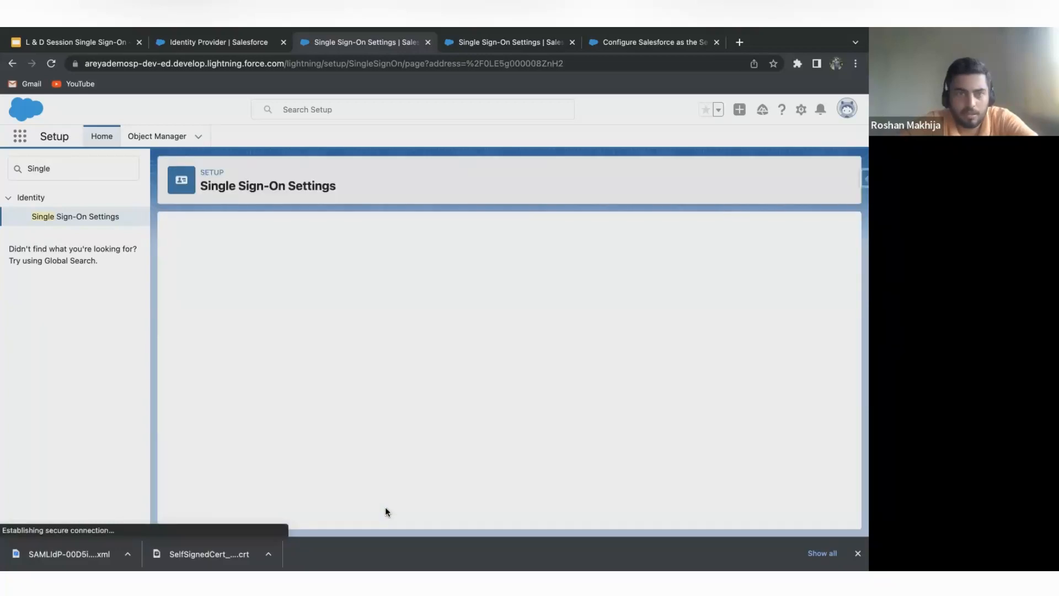
scroll(394, 340, down, 2)
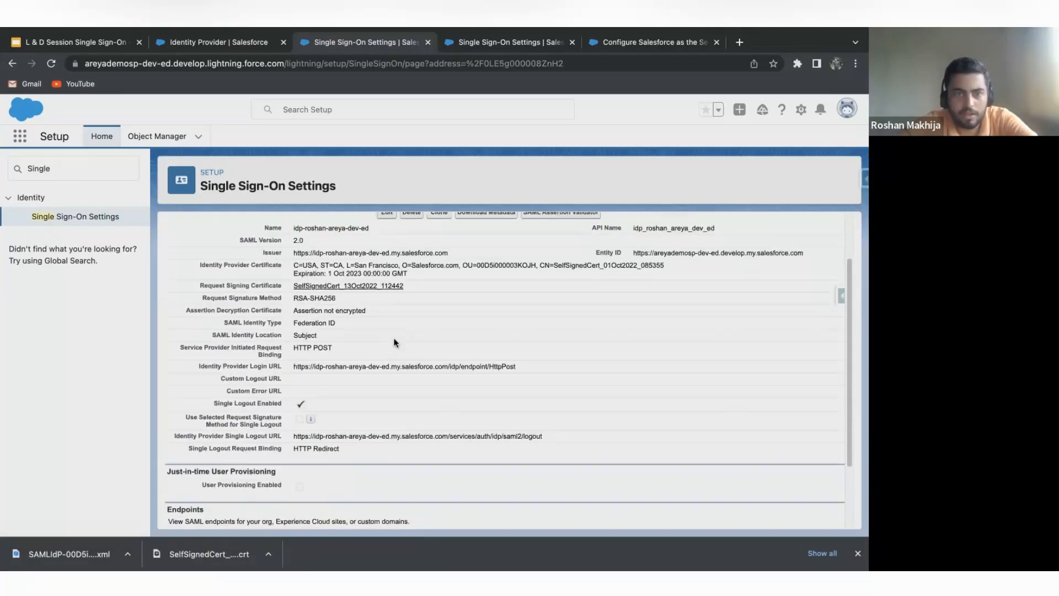
scroll(394, 340, up, 2)
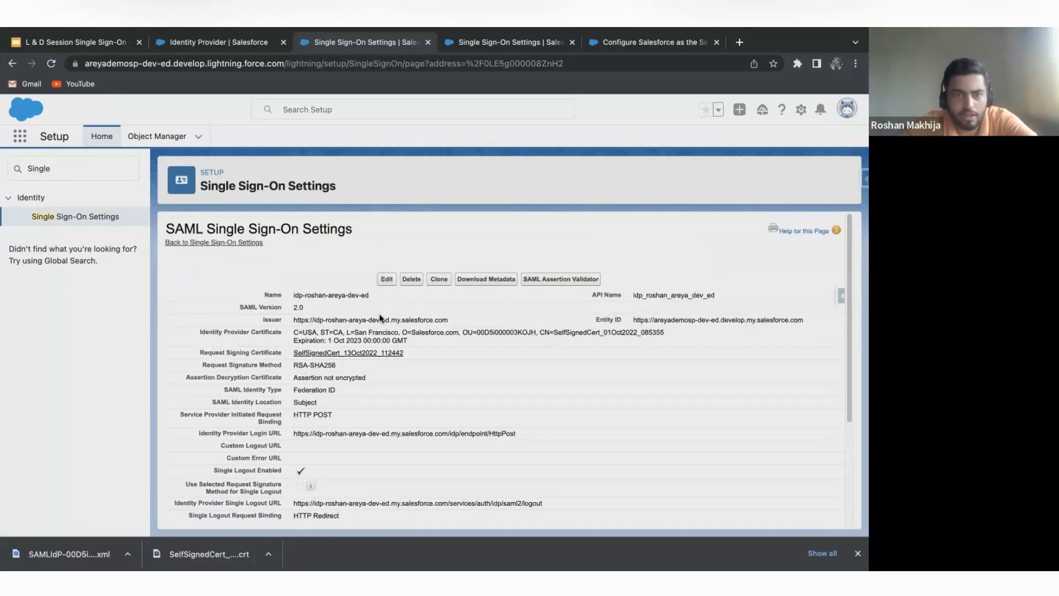
scroll(380, 318, down, 5)
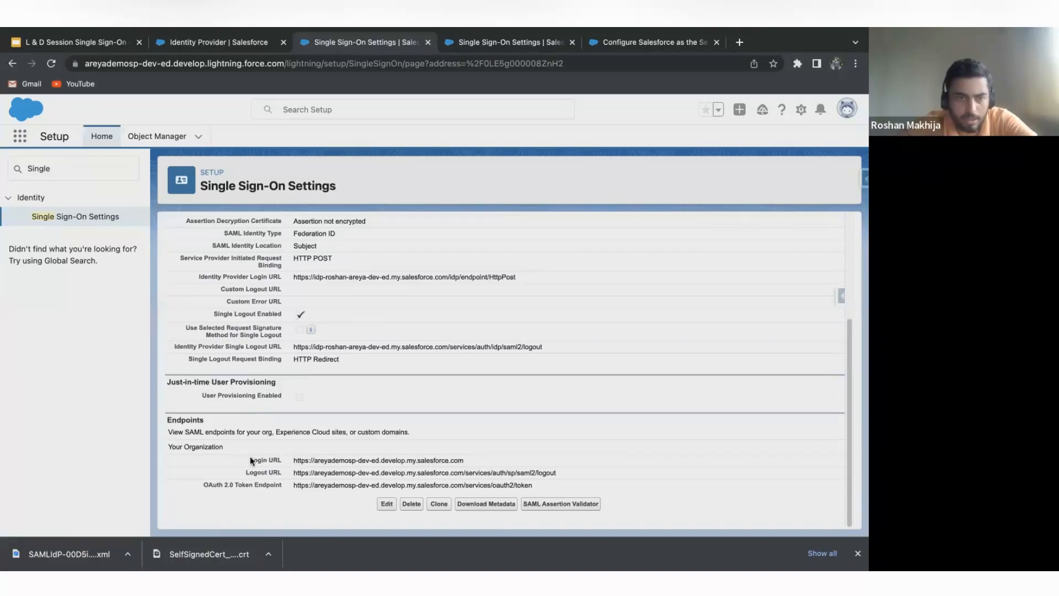
drag(292, 460, 532, 475)
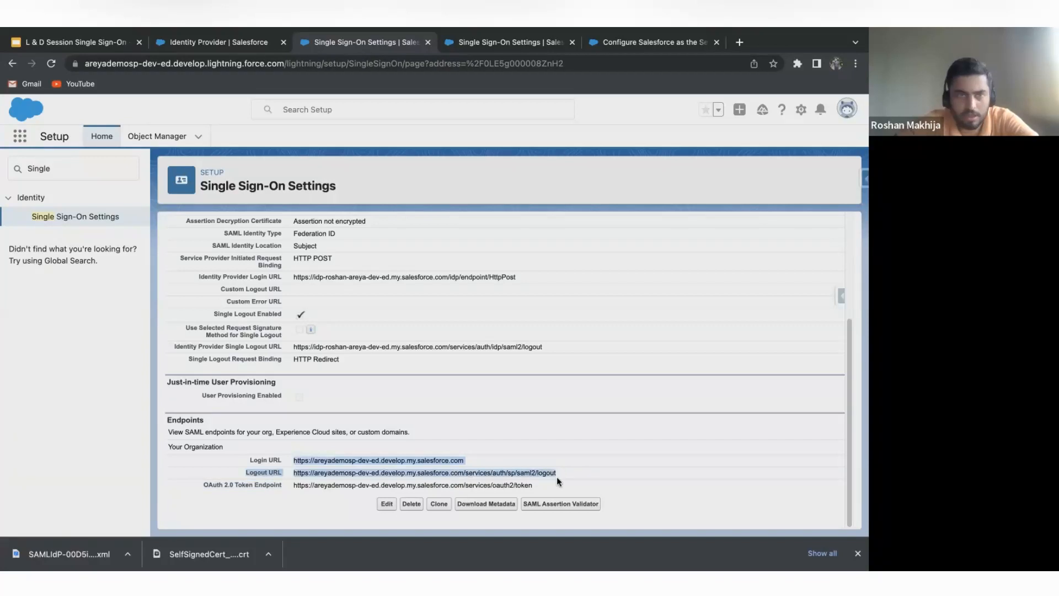
scroll(331, 419, up, 3)
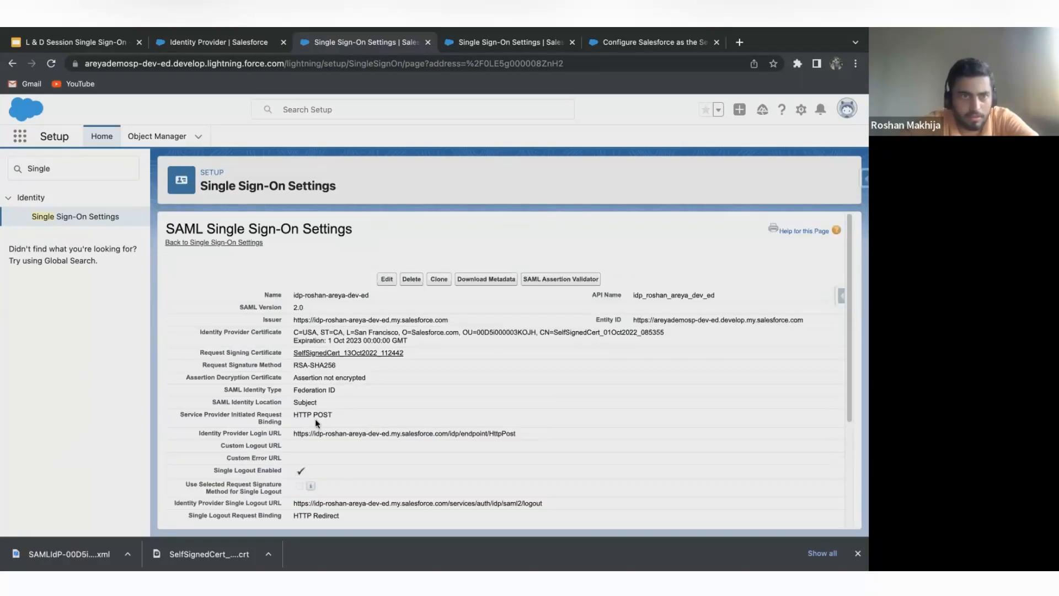
Find Users in the service provider org's Setup and open the System Administrator's user record for editing.
click(73, 170)
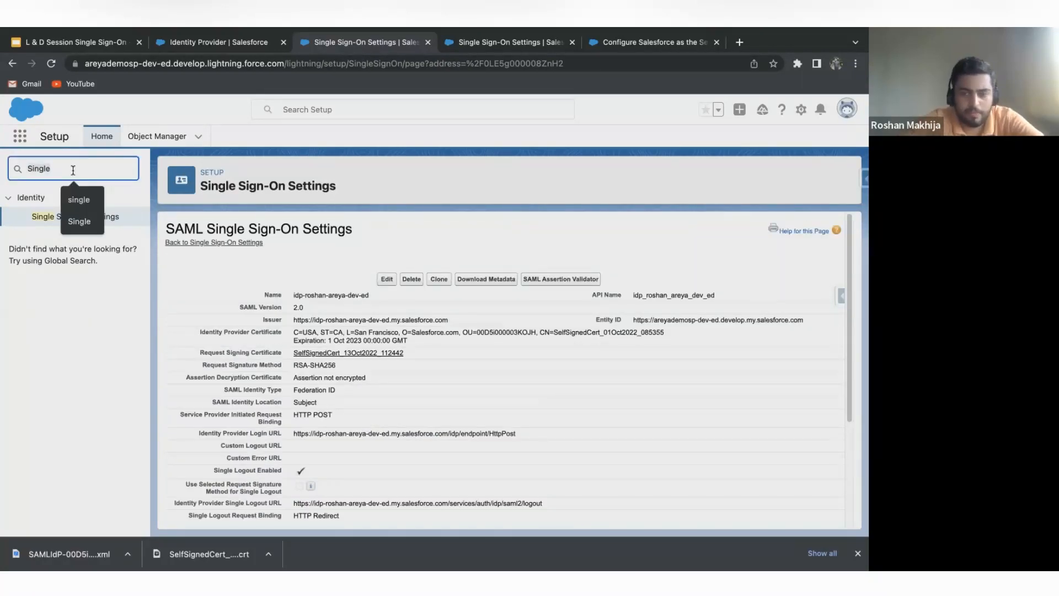
key(BackSpace)
text(us)
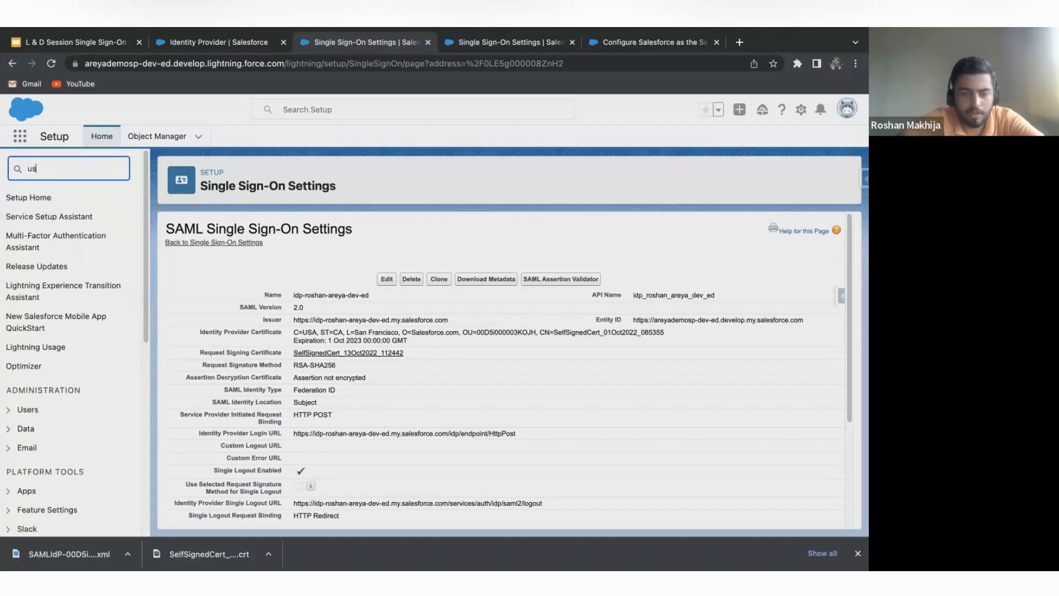
text(er)
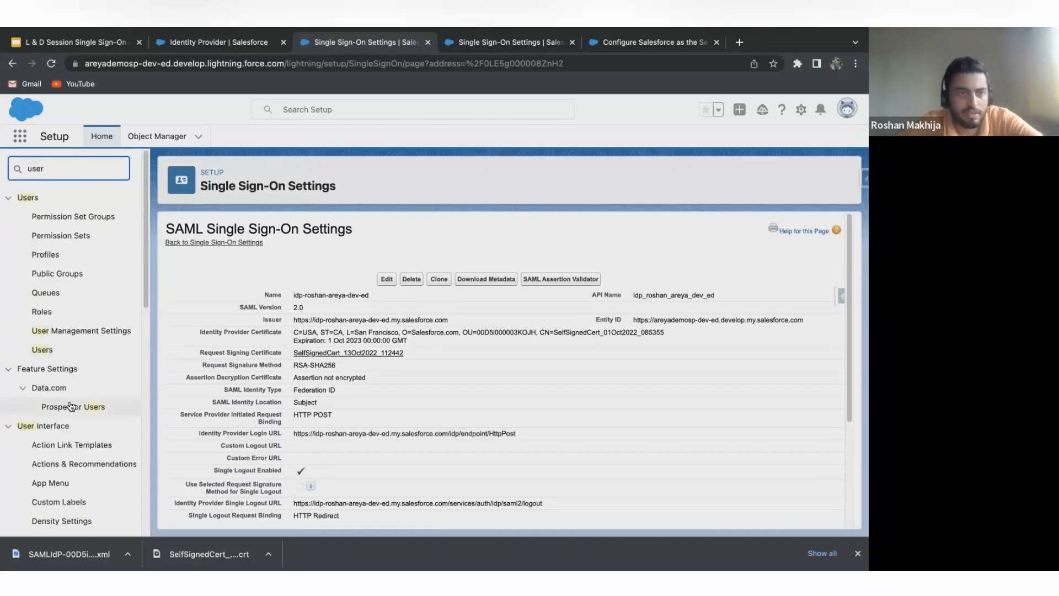
click(43, 349)
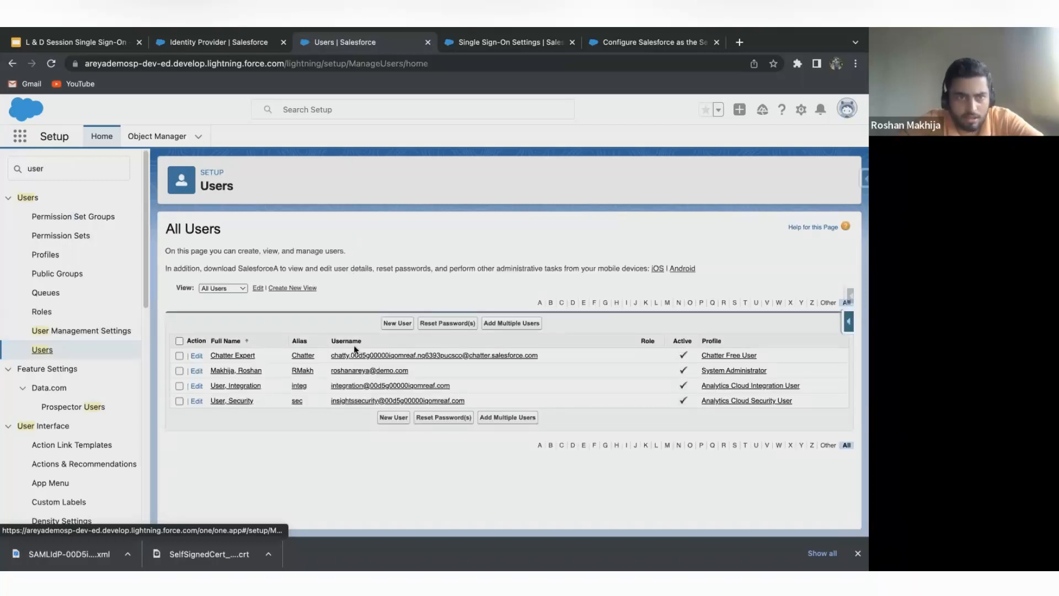
click(236, 369)
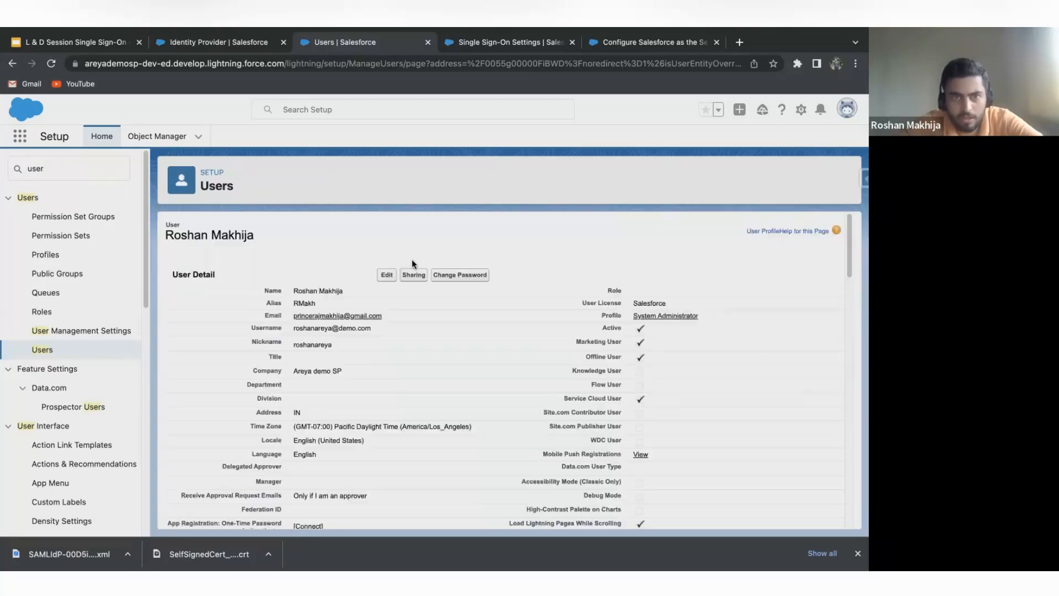
click(388, 293)
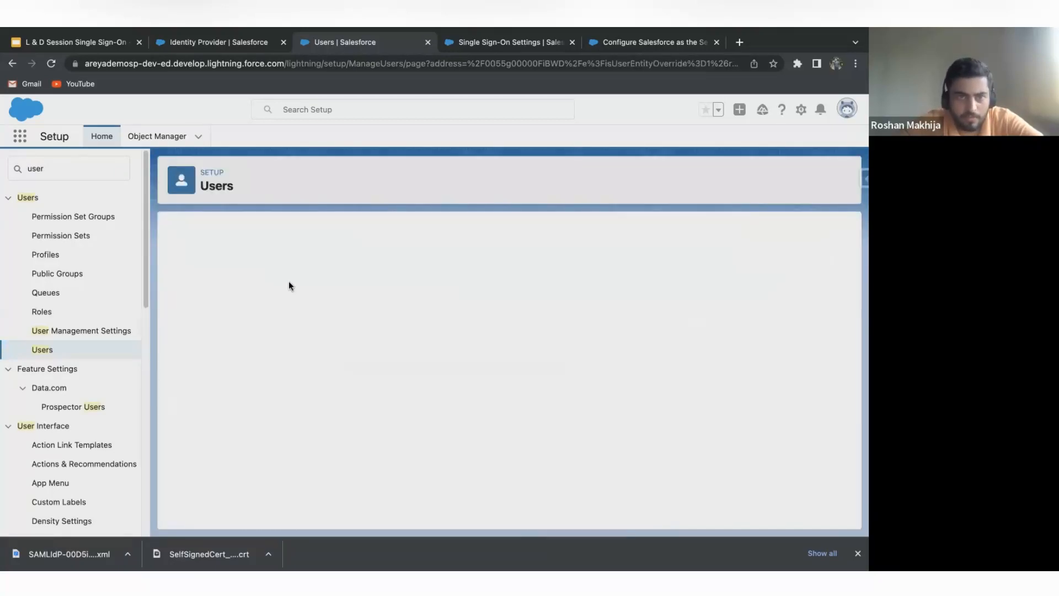
Fill in the user's Federation ID under Single Sign On Information with the first previously used entry.
scroll(289, 280, down, 10)
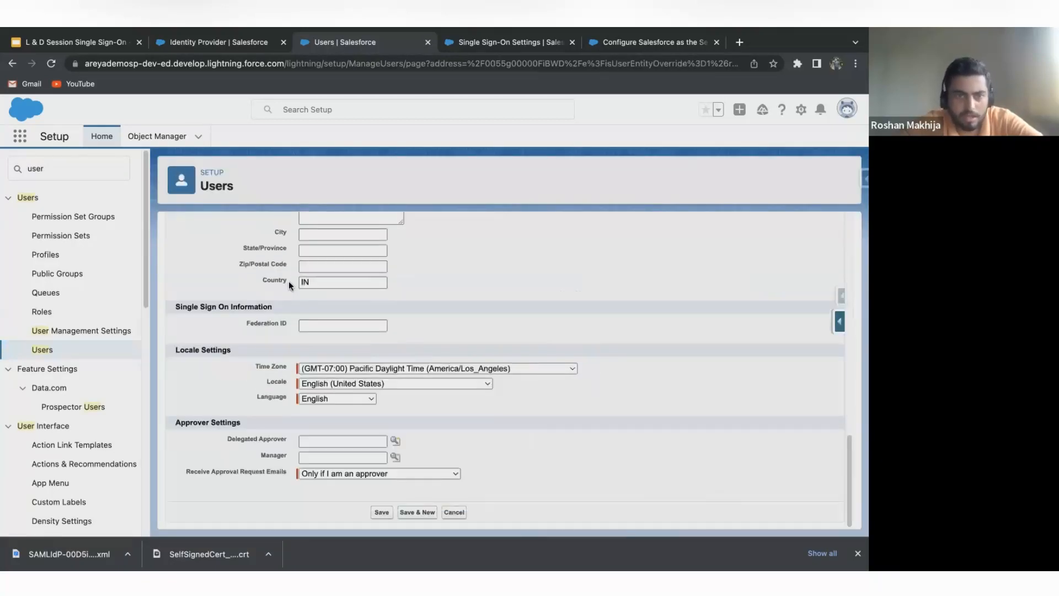
click(335, 325)
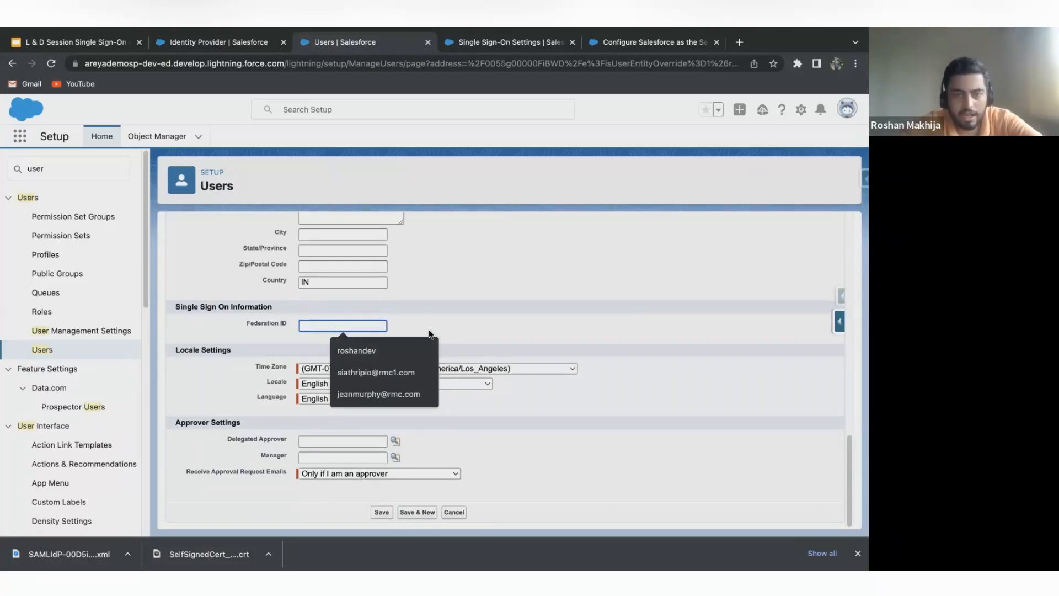
click(447, 322)
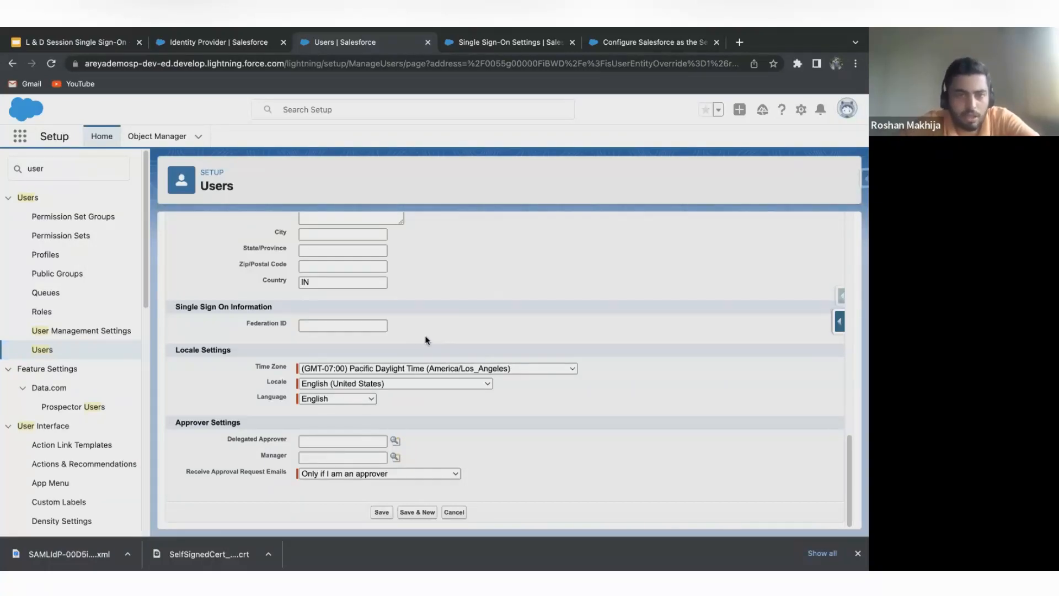
click(368, 324)
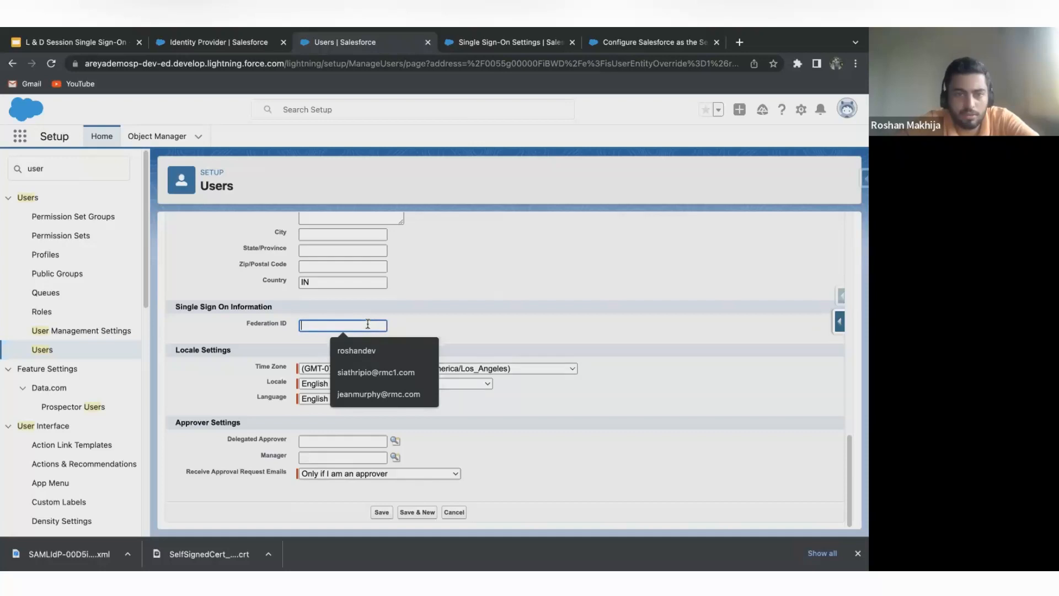
click(378, 350)
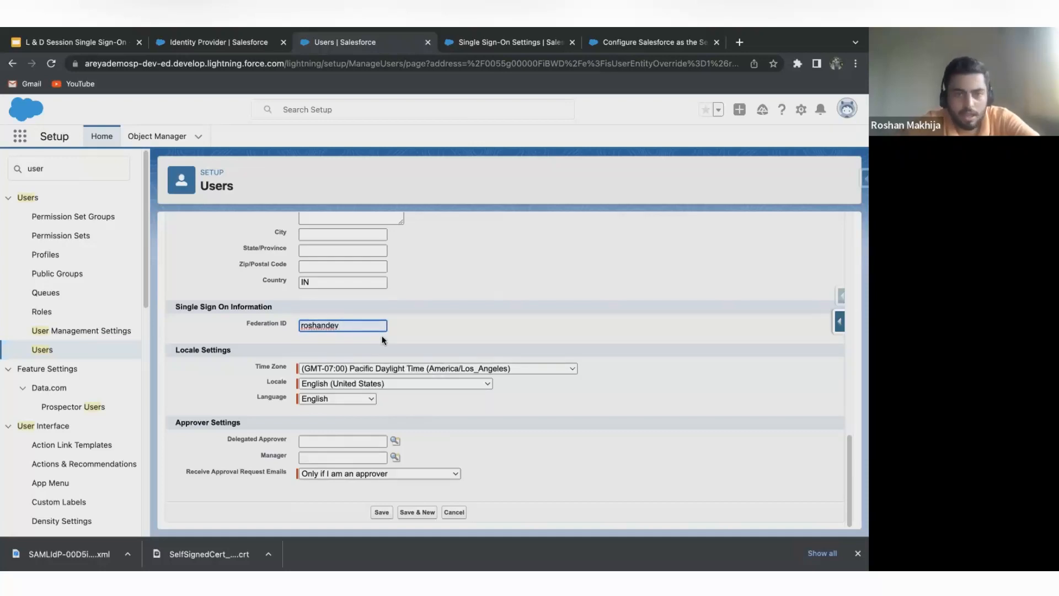
Recheck the fields of the System Administrator's edit form and save the user record.
scroll(383, 340, up, 1)
scroll(382, 335, down, 1)
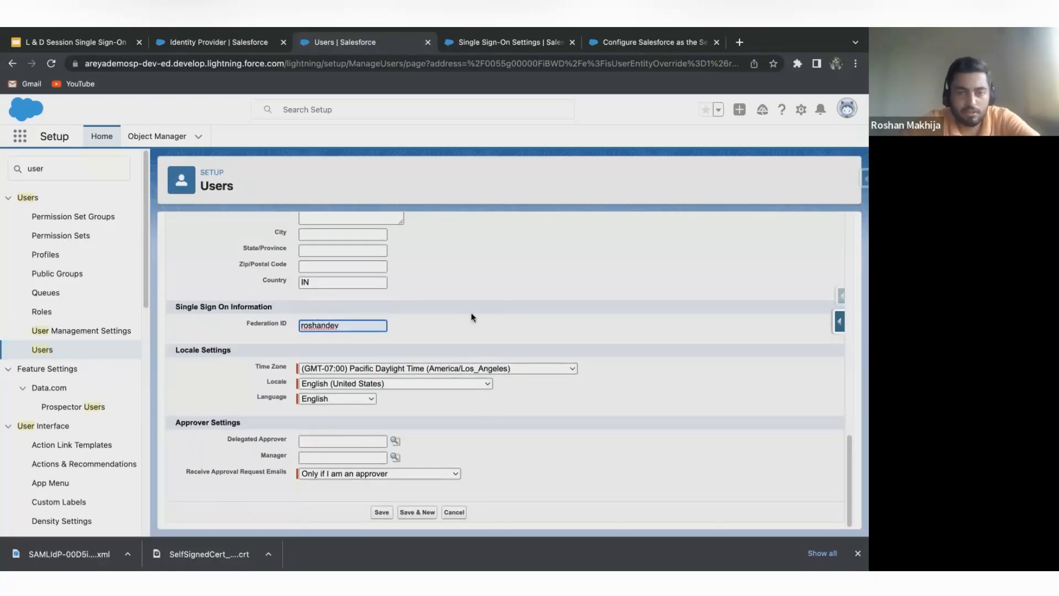
scroll(507, 412, up, 10)
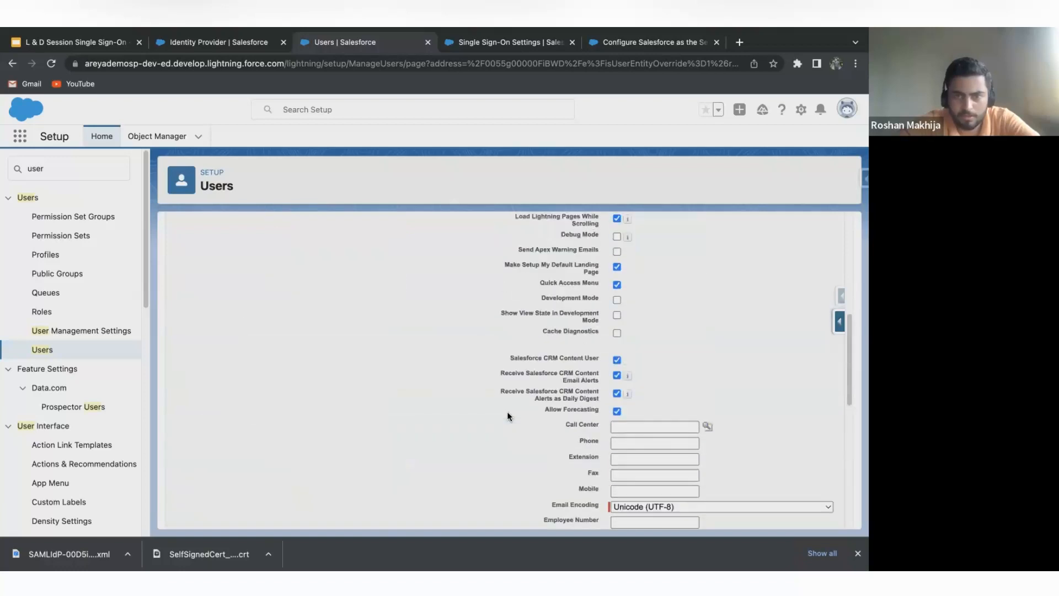
scroll(508, 411, down, 10)
scroll(507, 411, up, 1)
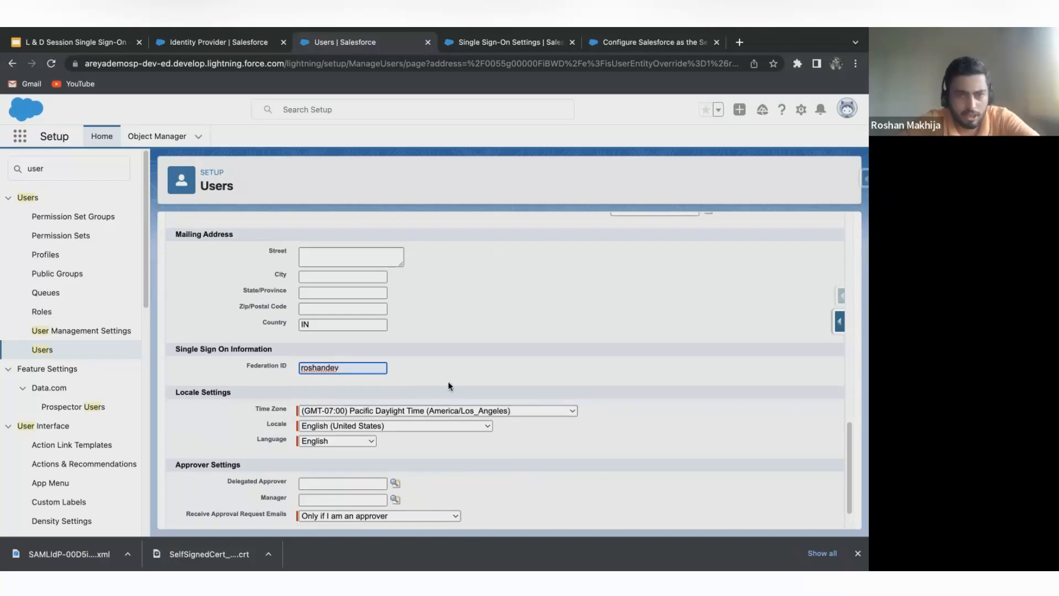
scroll(440, 347, down, 2)
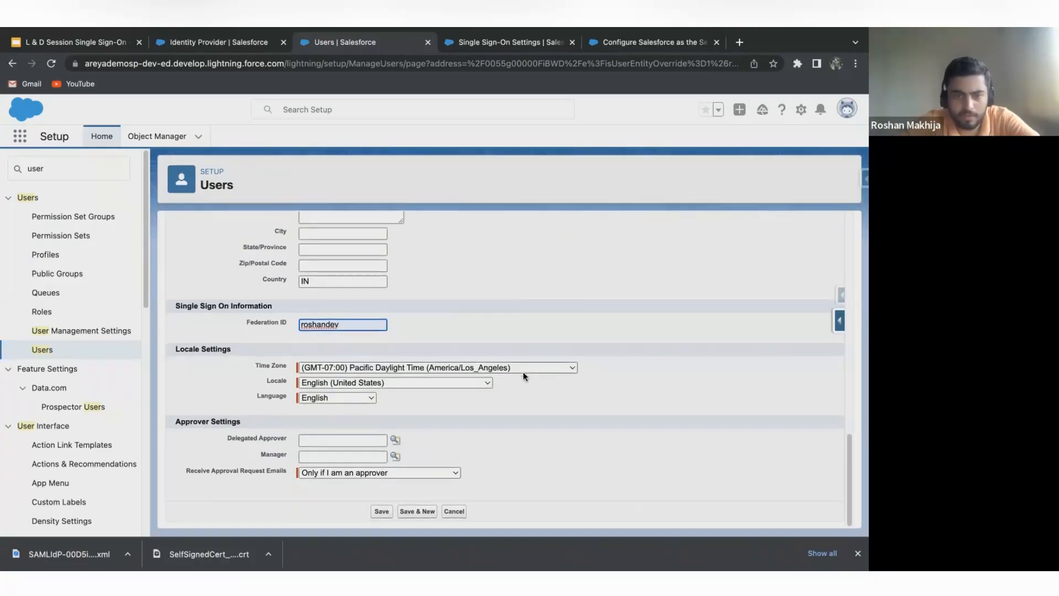
scroll(346, 339, up, 10)
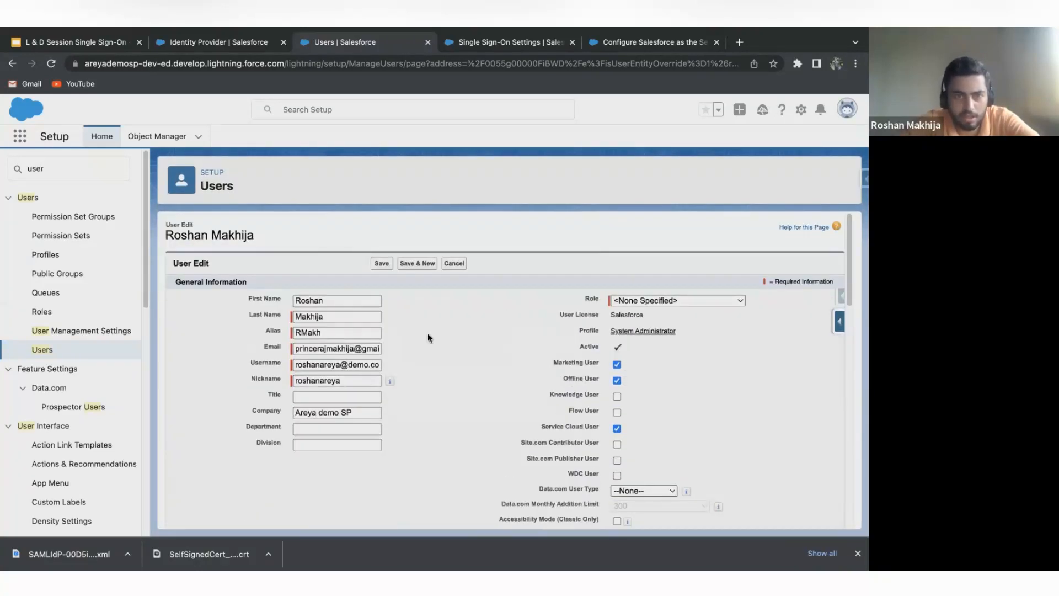
scroll(428, 333, down, 10)
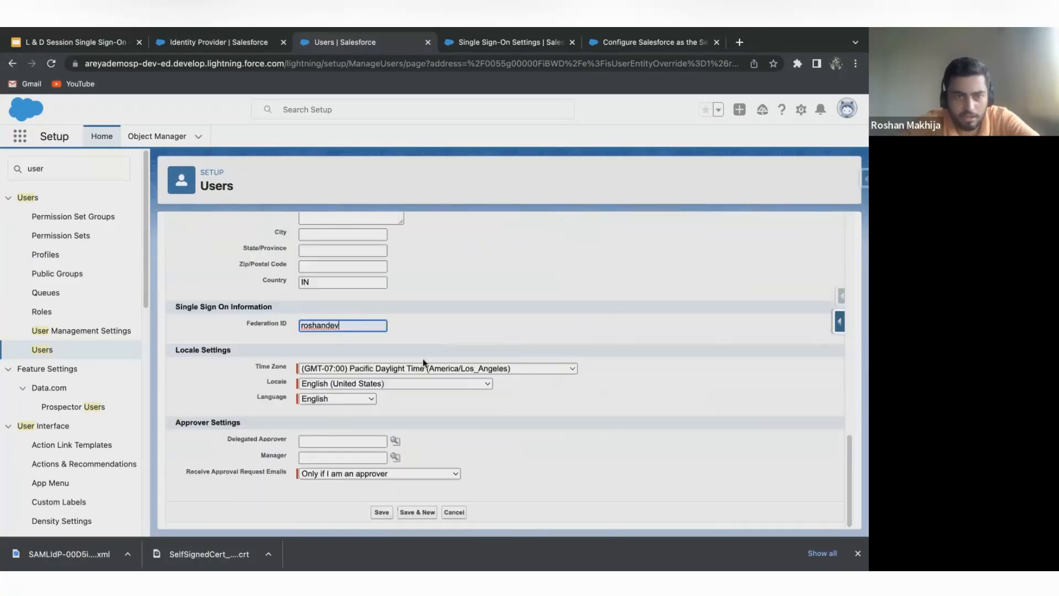
click(381, 511)
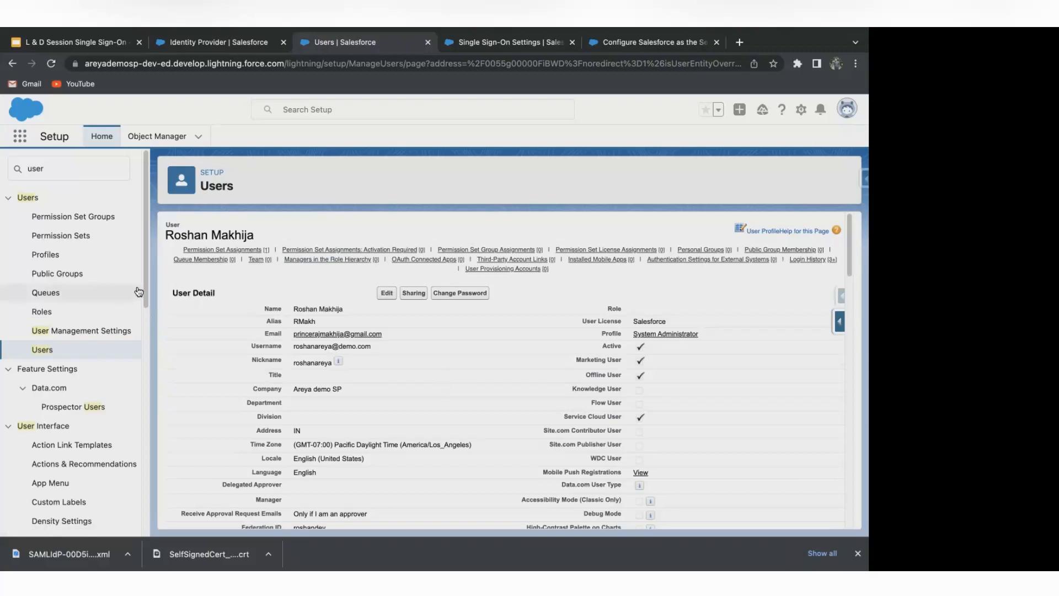
click(70, 176)
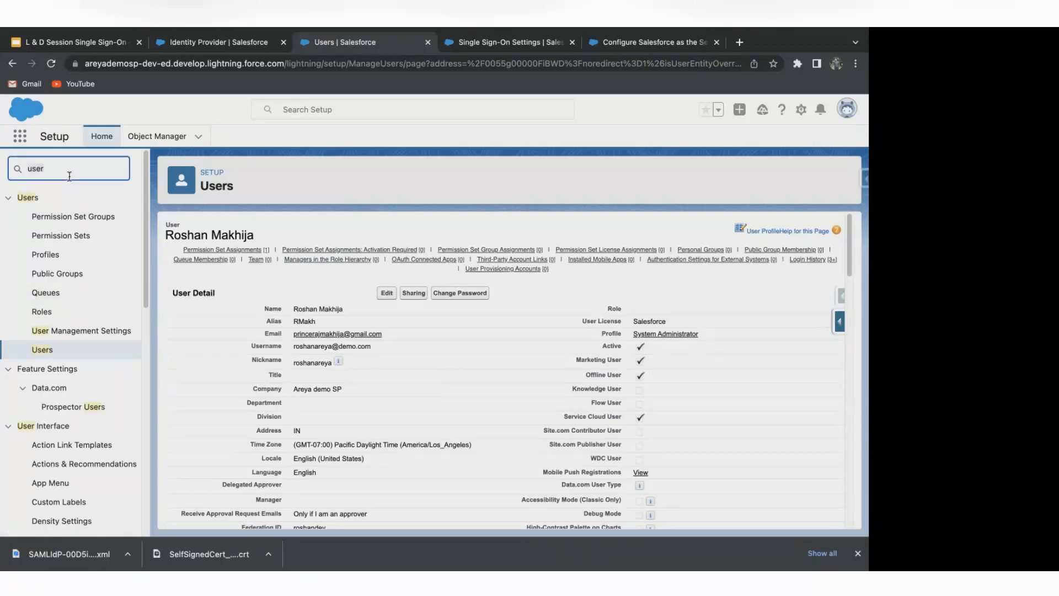
key(BackSpace)
key(BackSpace)
key(BackSpace)
key(BackSpace)
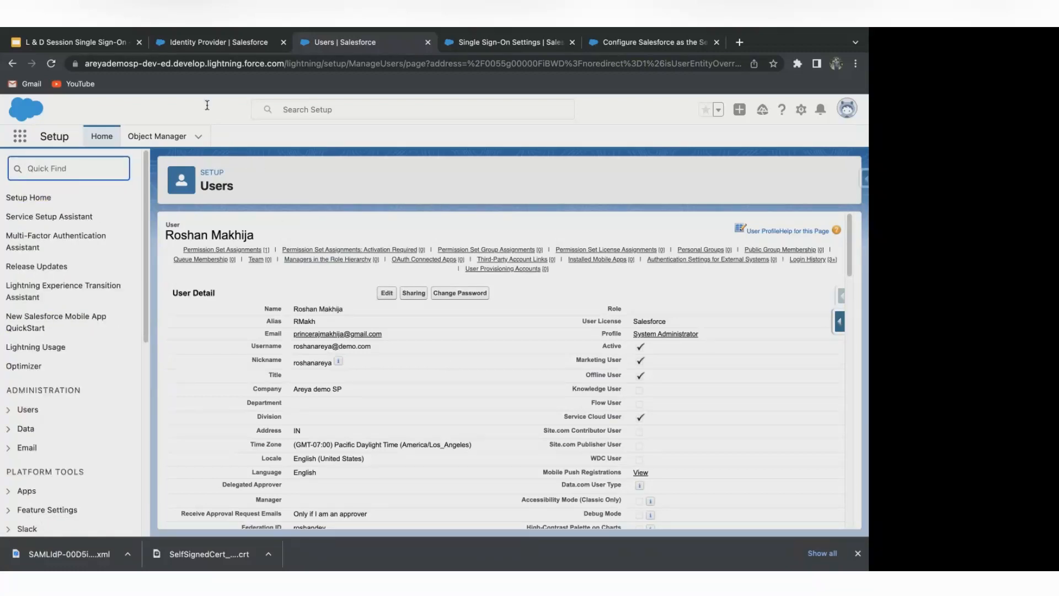
Switch to the identity provider org, find App Manager in Setup, and start a new connected app.
click(219, 44)
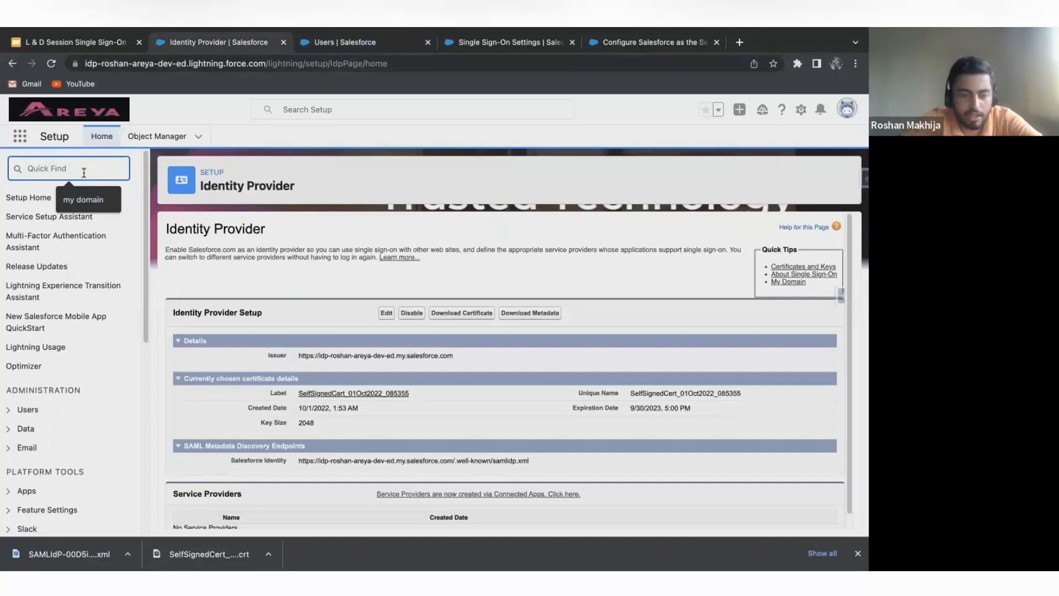
text(d)
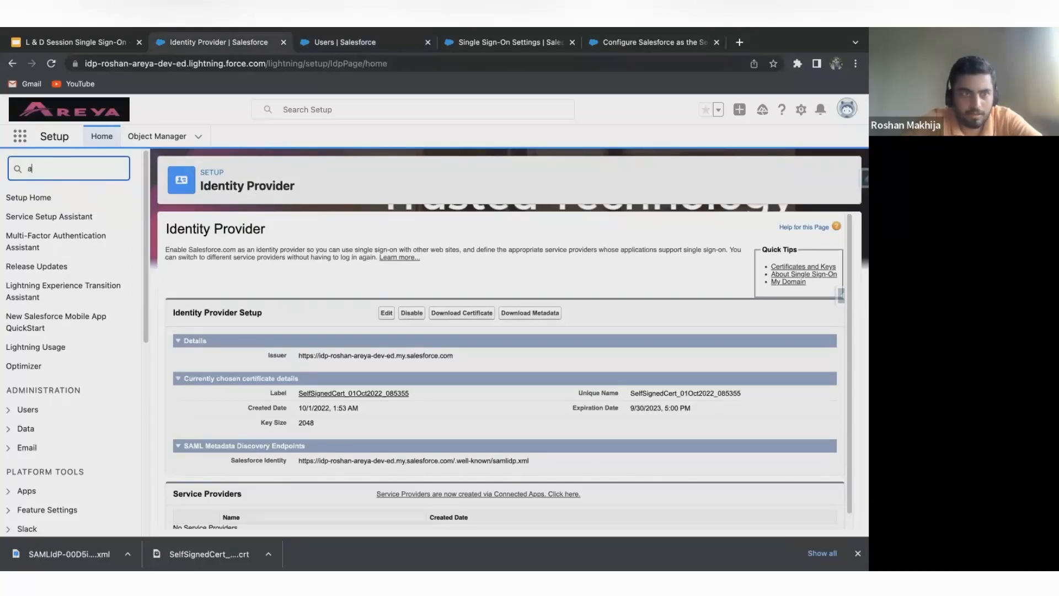
text(a)
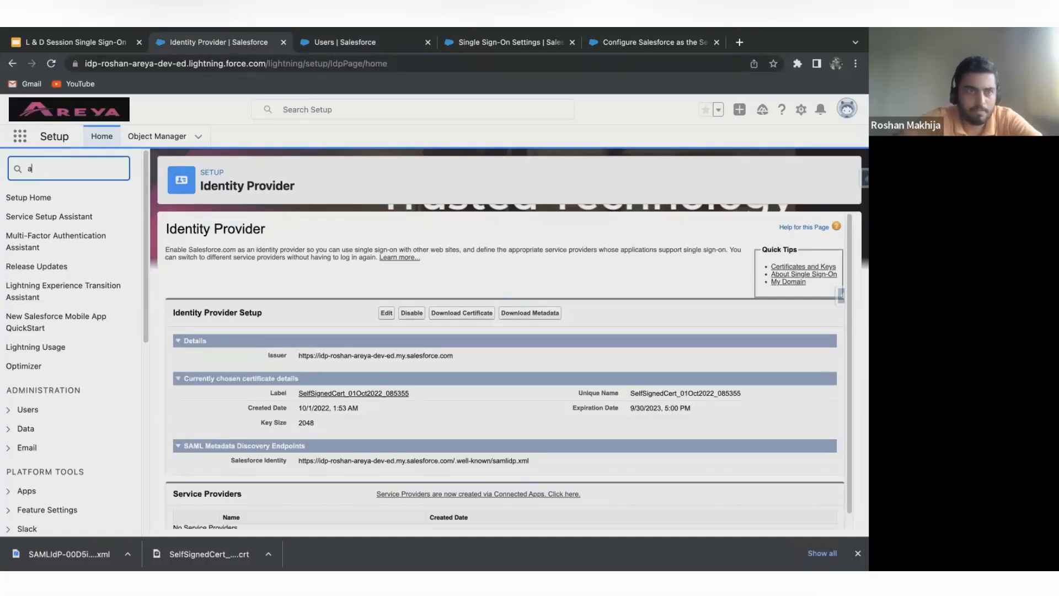
text(pp)
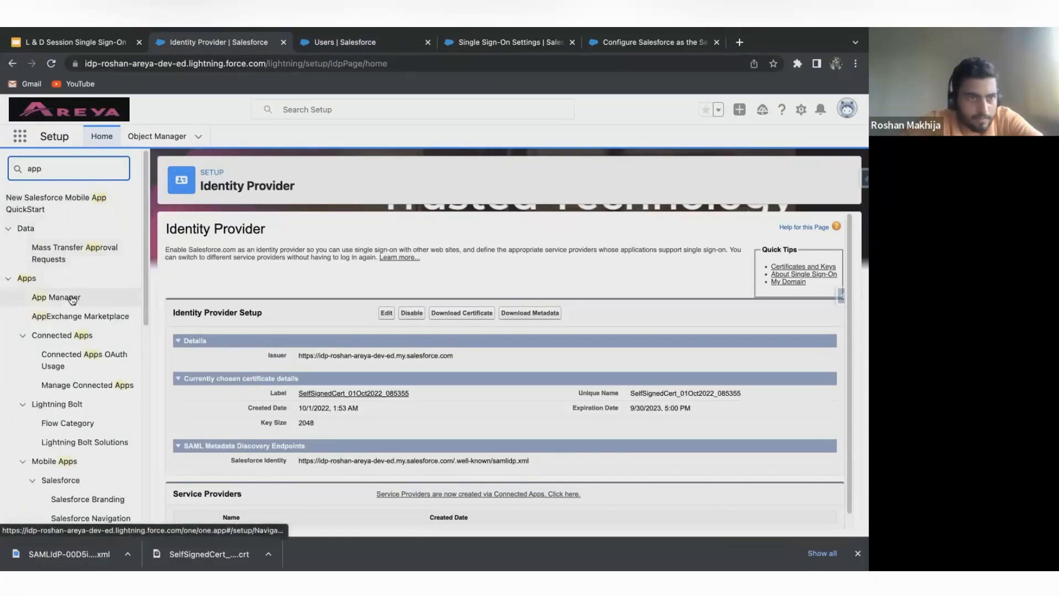
click(72, 298)
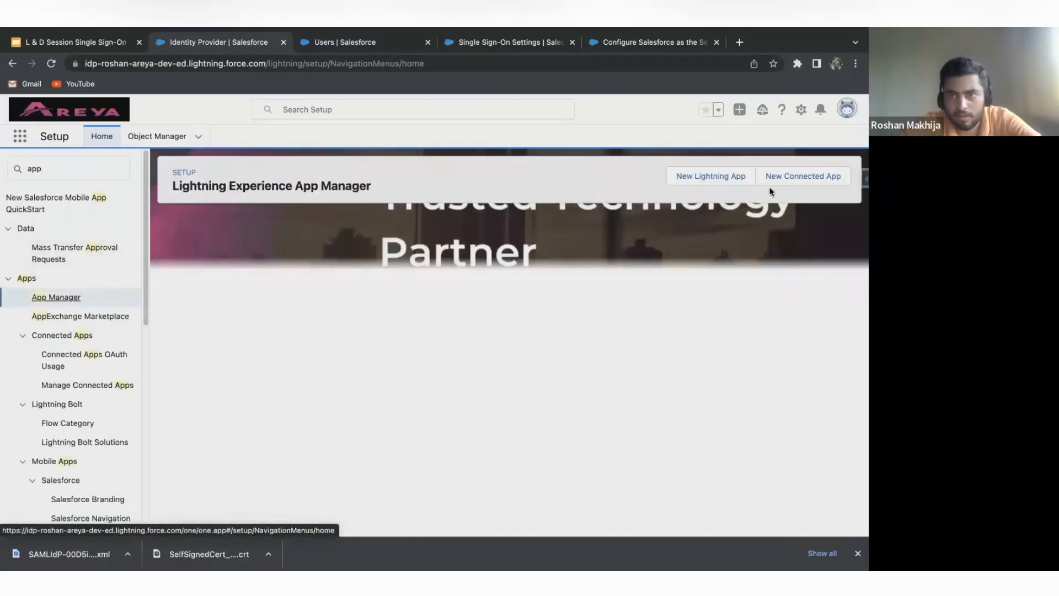
click(791, 178)
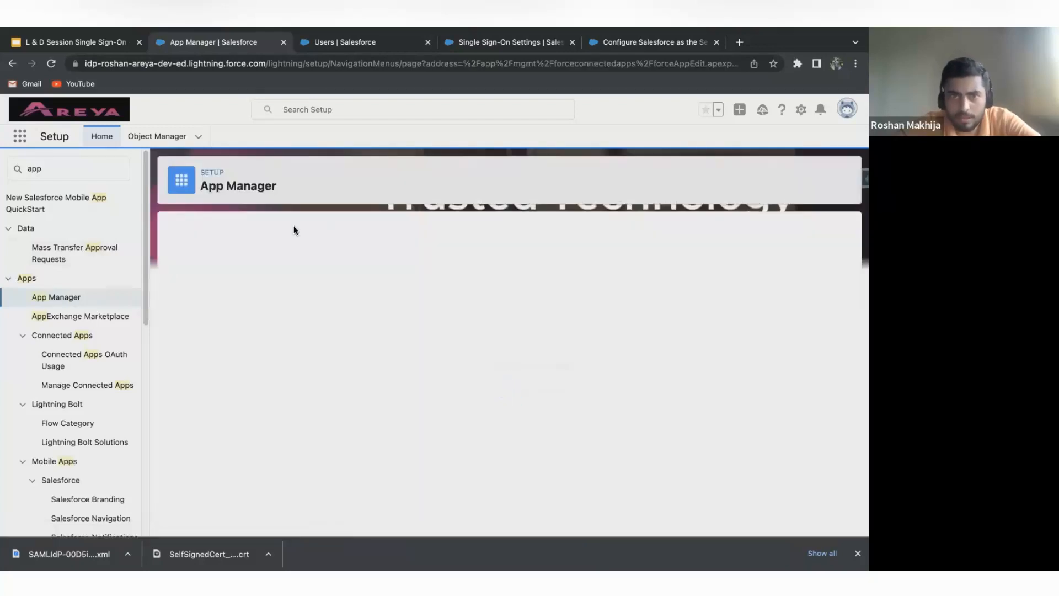
Look at the Connected App Name field, leave it empty, and open the App Launcher to view the available apps.
click(338, 295)
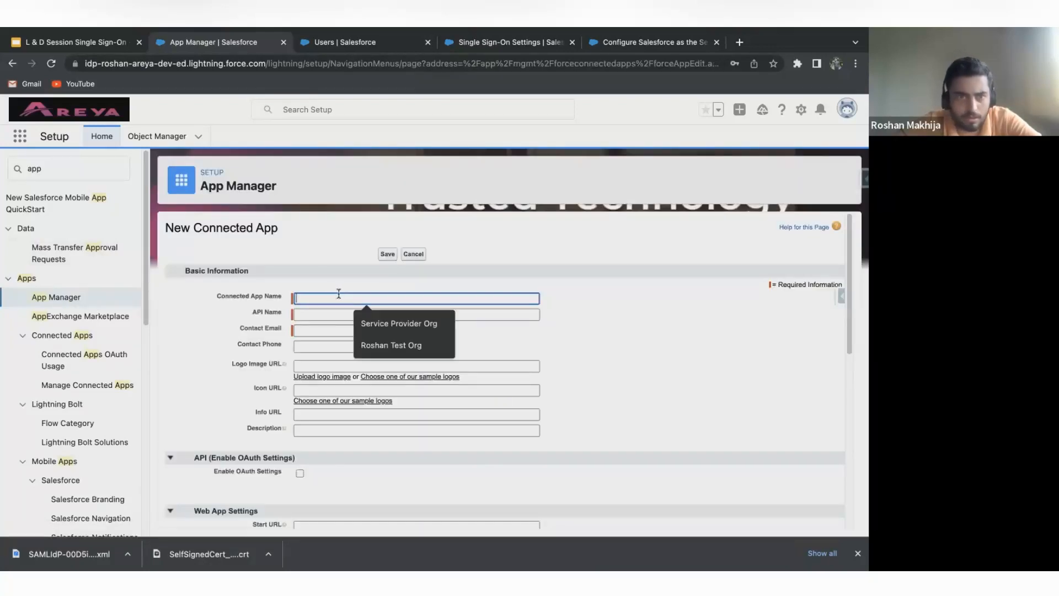
click(263, 296)
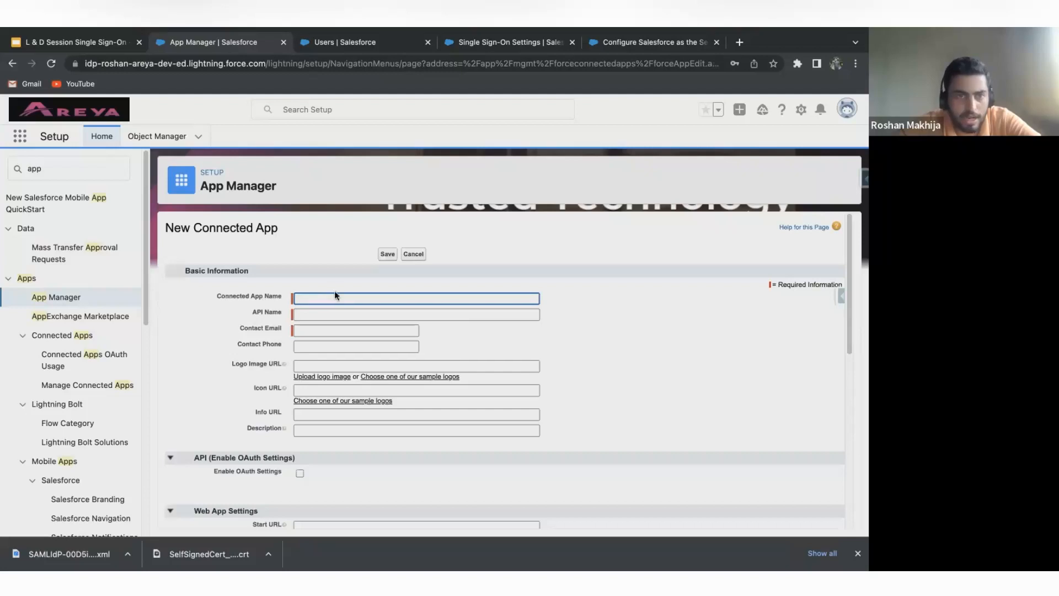
click(19, 137)
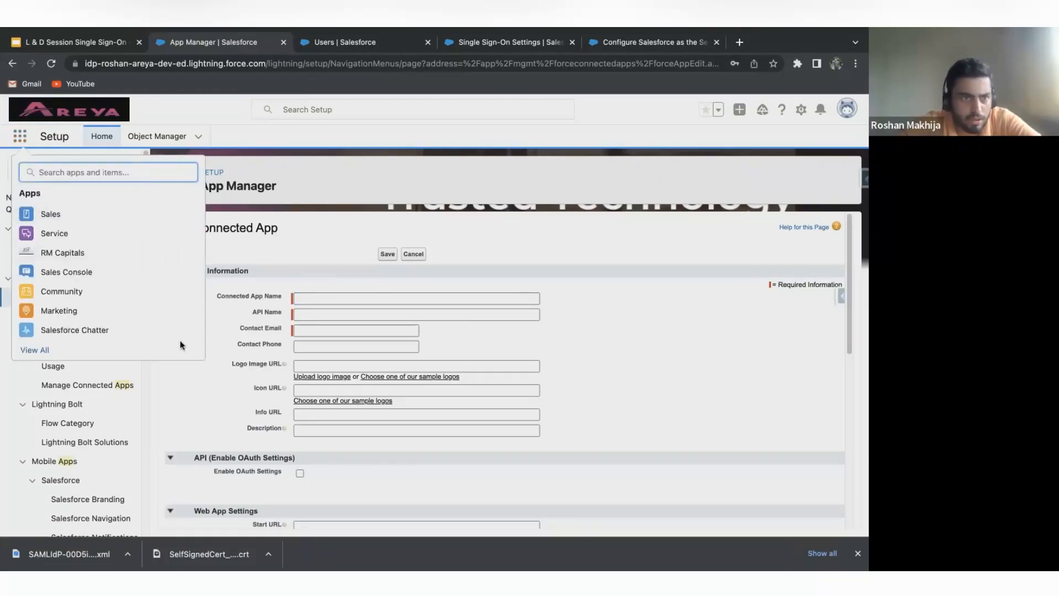
Name the connected app Areya DEMO, with Areya_DEMO as its API name.
click(318, 313)
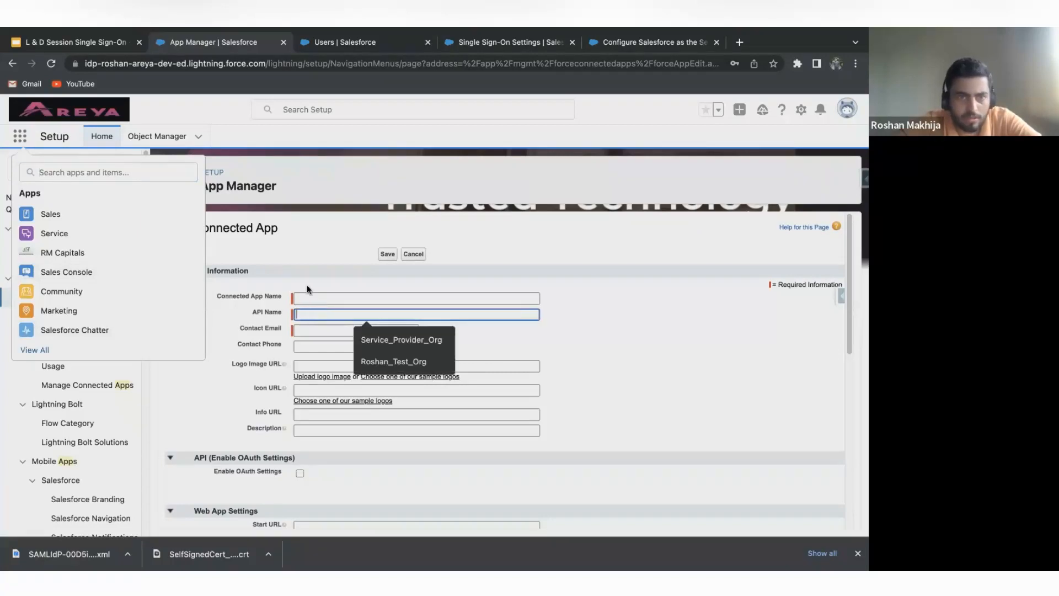
click(307, 298)
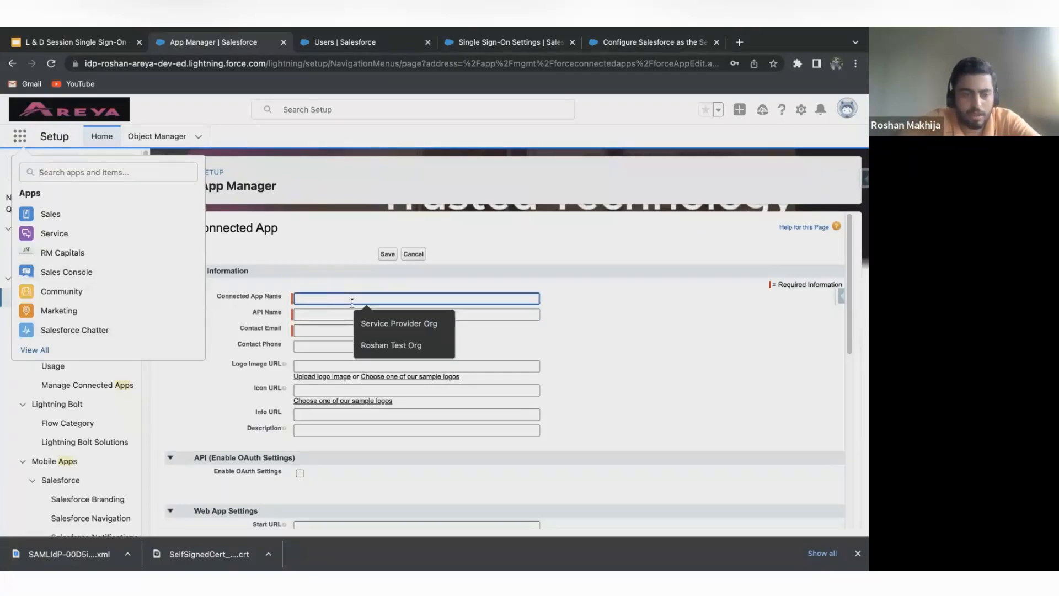
text(Areya D)
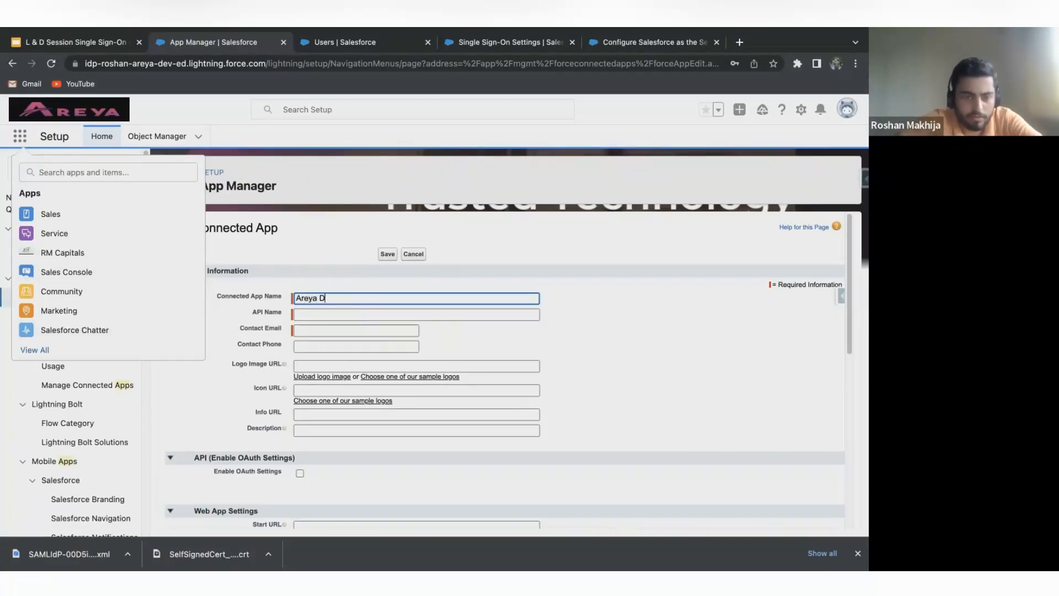
text(EMO)
click(359, 319)
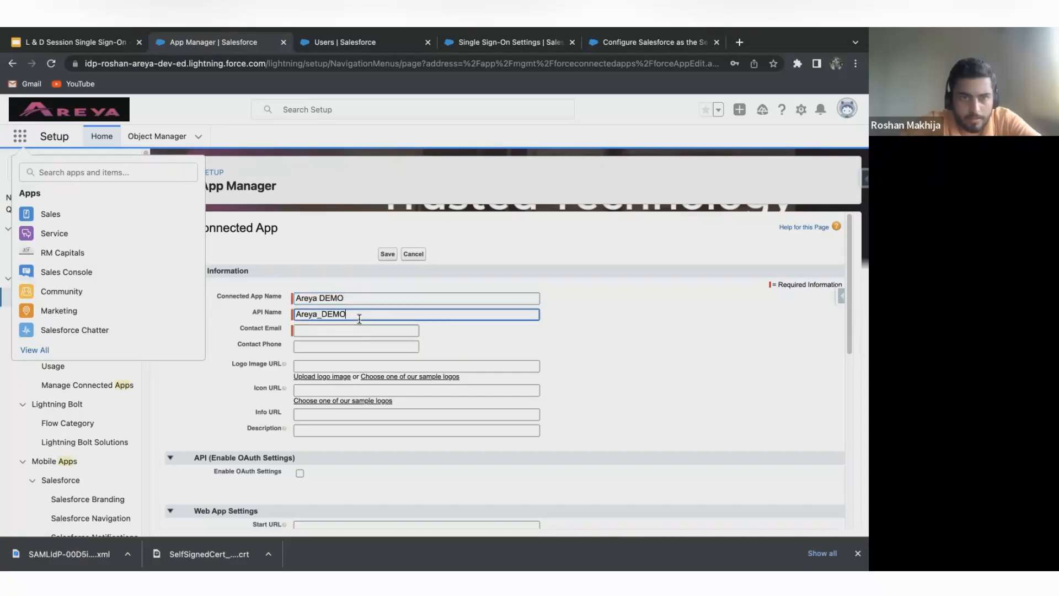
Fill in the connected app's contact email and contact phone with the previously used entries.
click(343, 331)
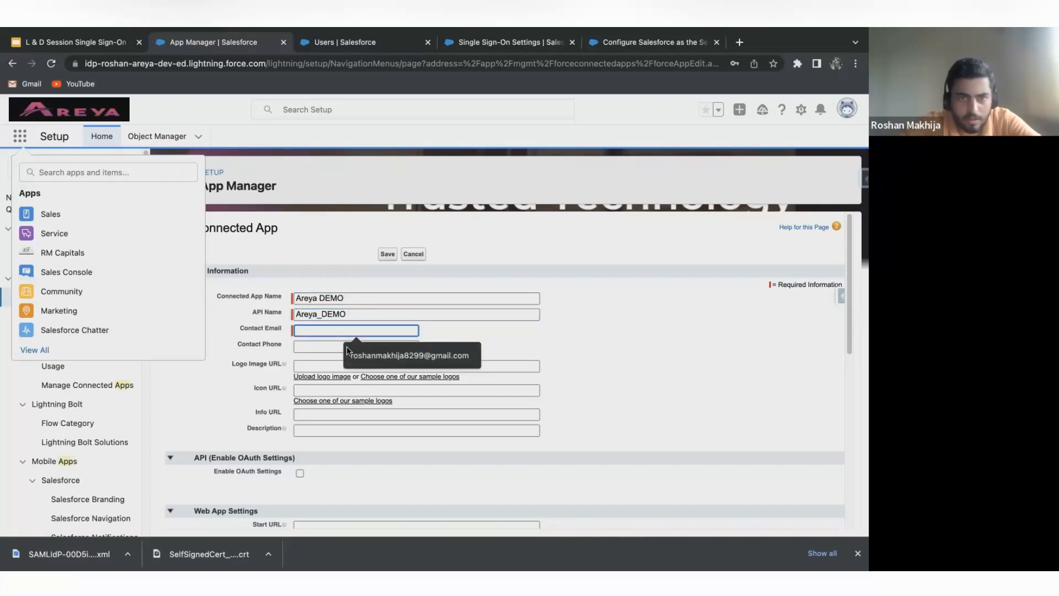
click(347, 351)
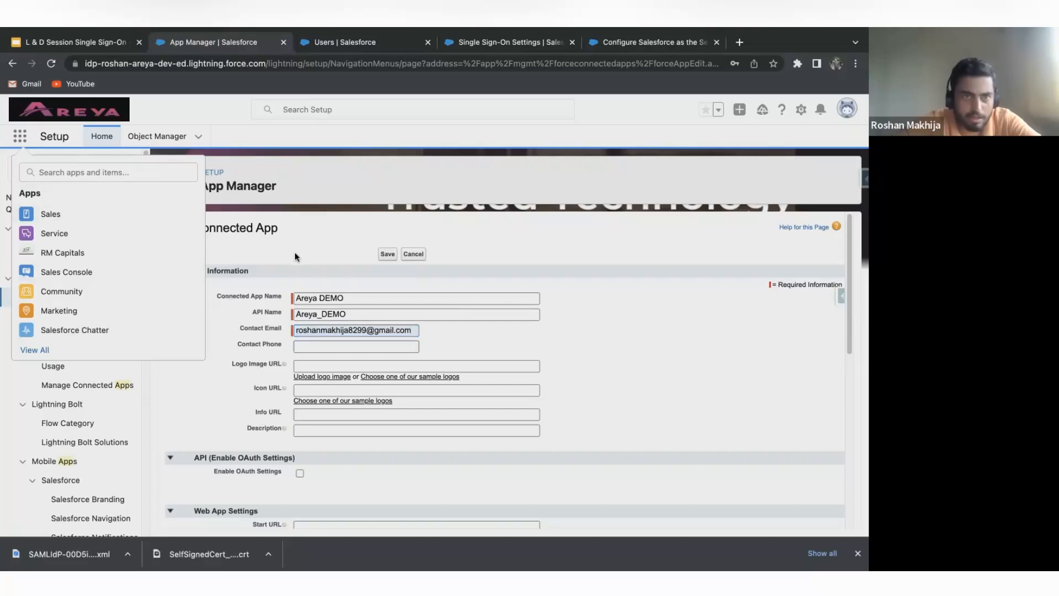
scroll(294, 253, down, 2)
click(314, 248)
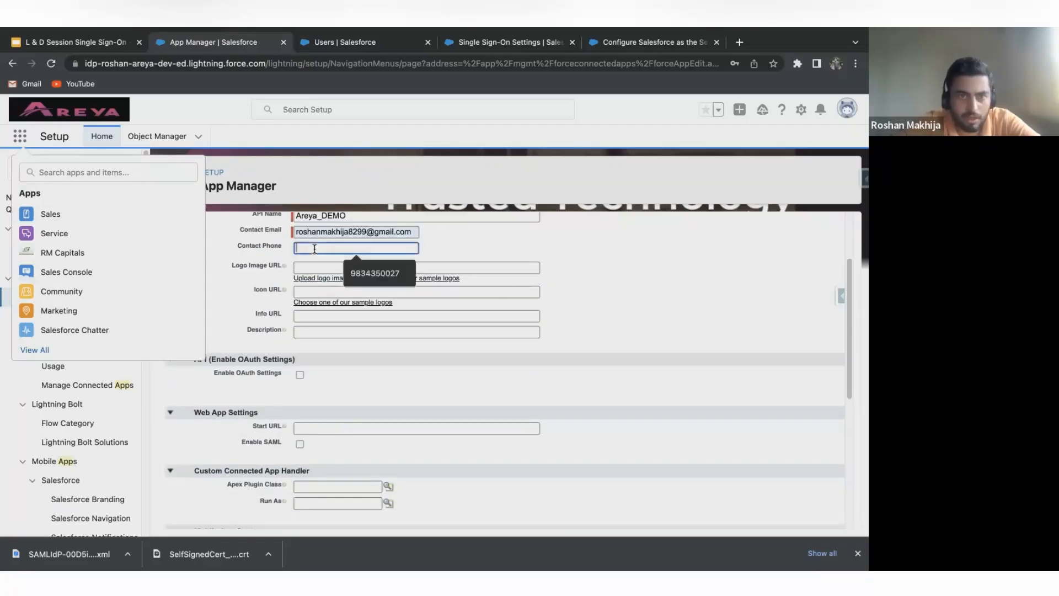
click(380, 273)
scroll(389, 355, up, 2)
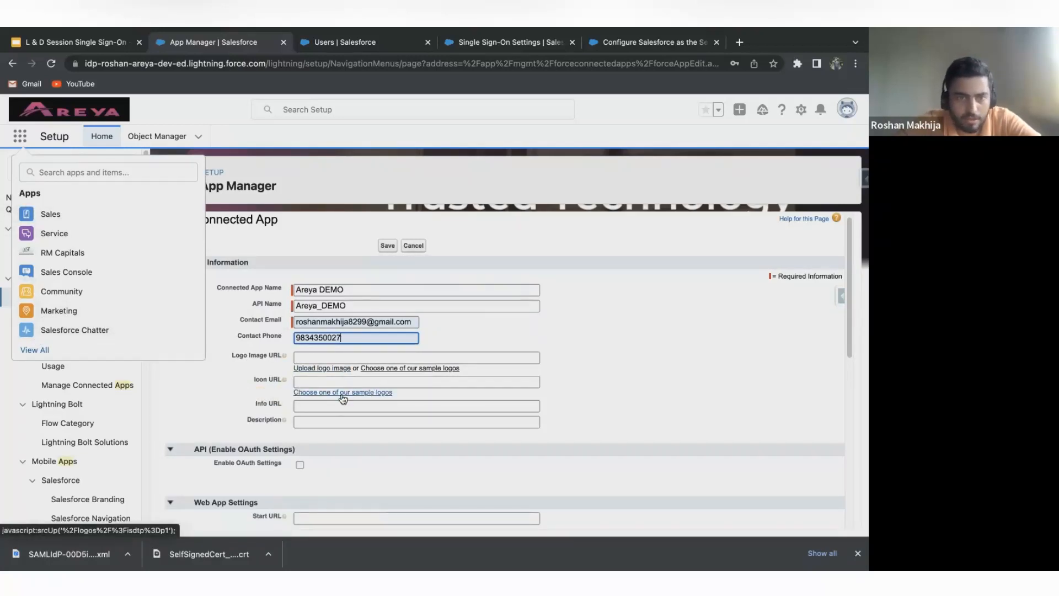
Look at the previously used Logo Image URL entries, leave the field empty, and review the remaining form sections.
scroll(343, 399, down, 1)
click(382, 331)
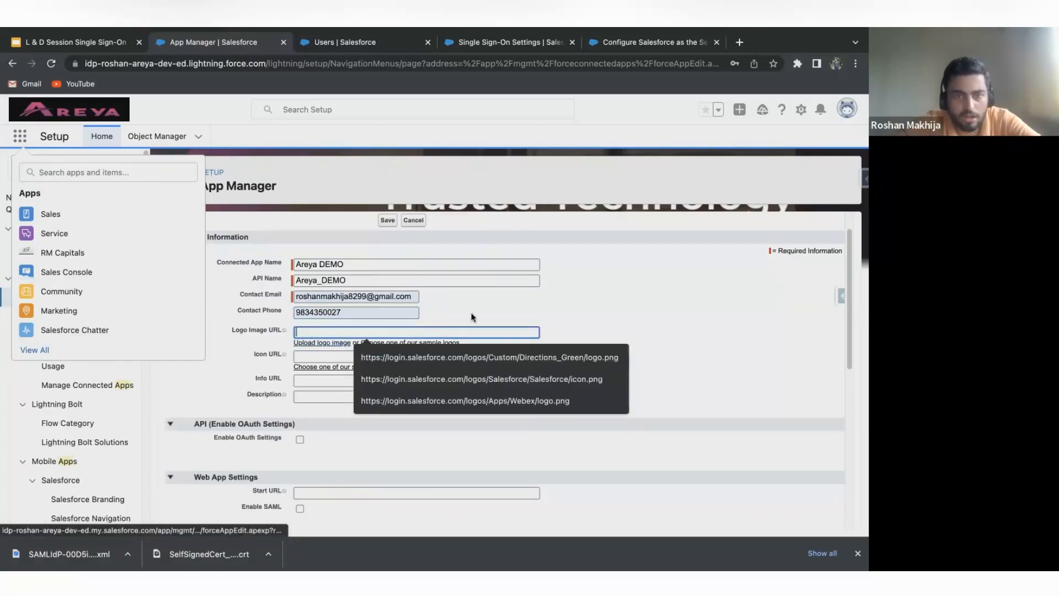
click(597, 304)
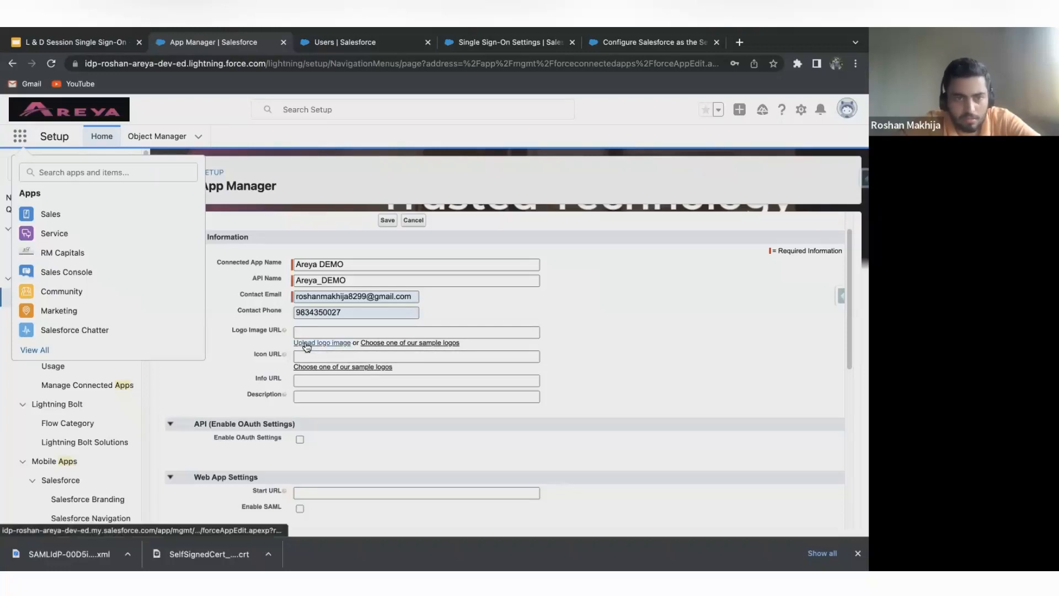
scroll(388, 373, down, 1)
scroll(413, 452, down, 1)
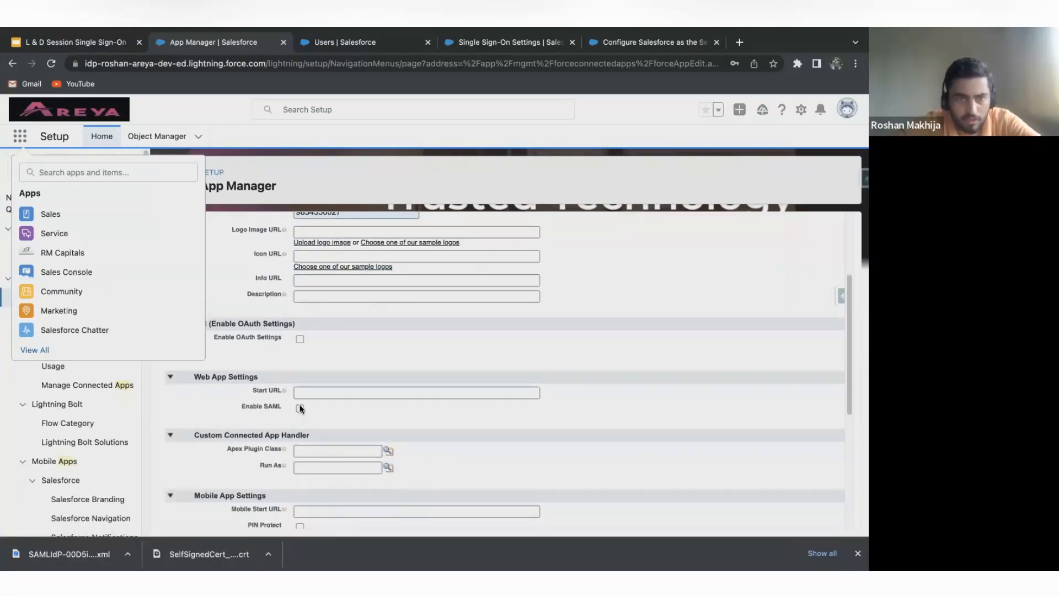
scroll(362, 383, up, 3)
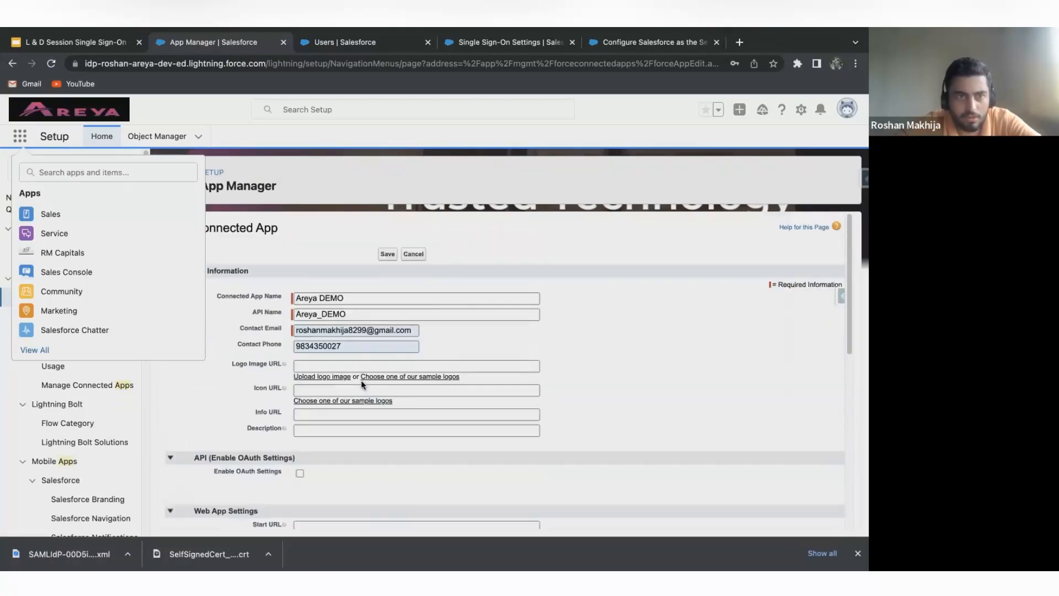
Close the App Launcher and enable SAML in the connected app's Web App Settings.
click(221, 177)
scroll(215, 180, down, 10)
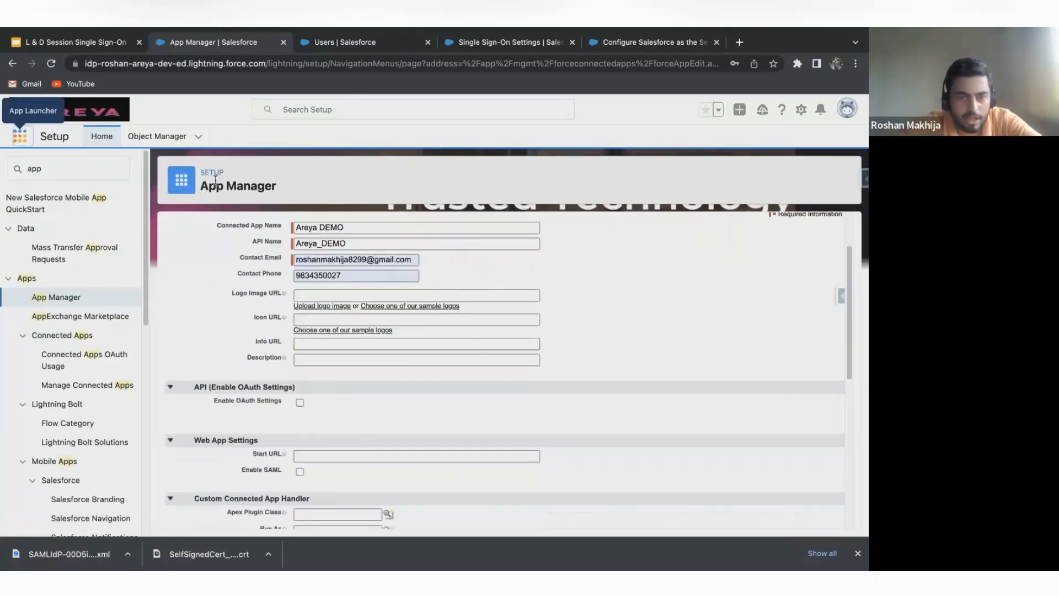
scroll(300, 426, up, 5)
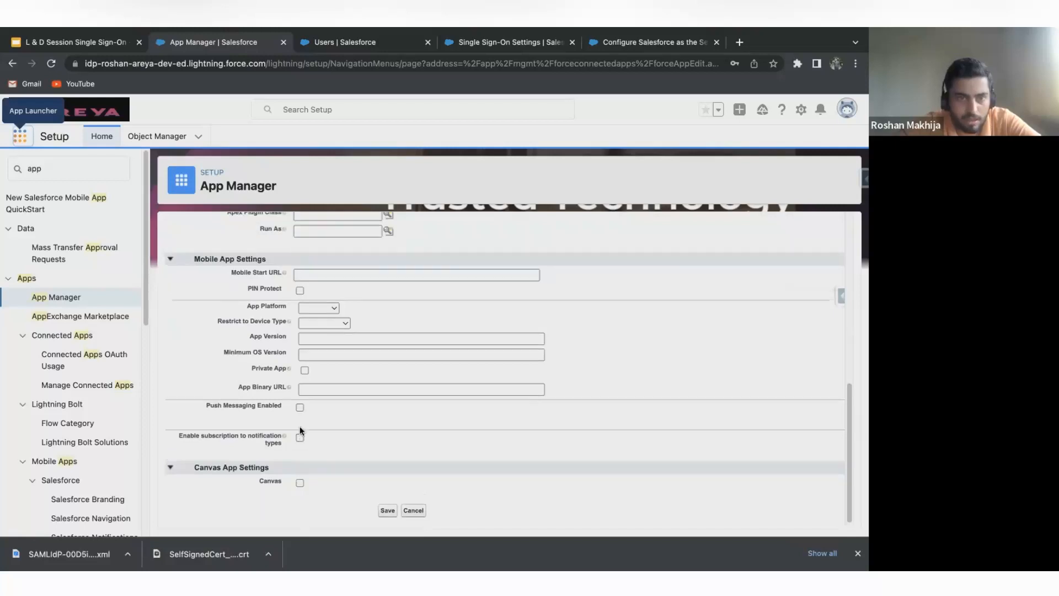
click(299, 388)
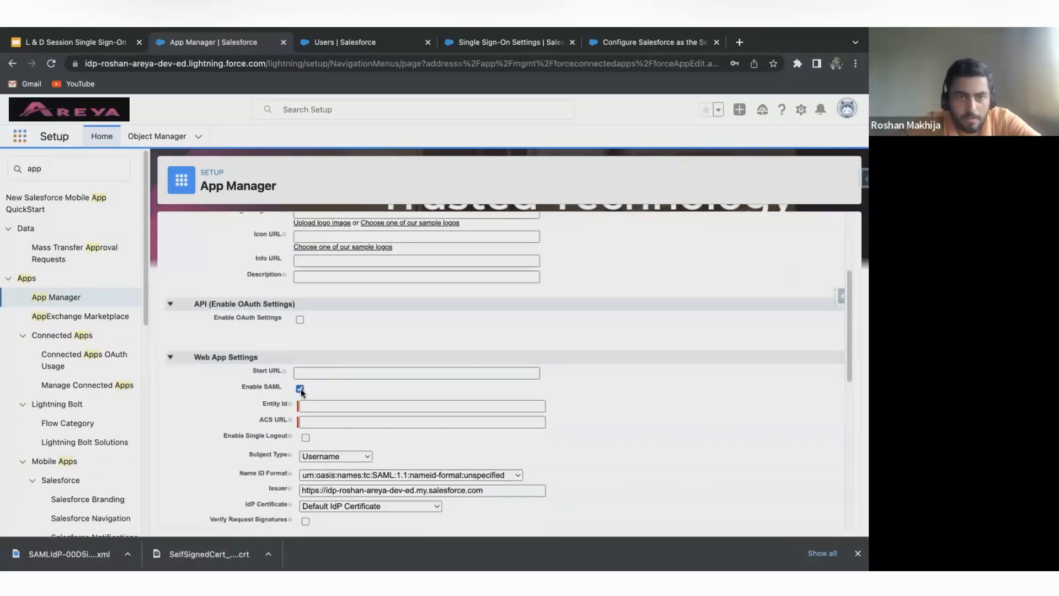
Switch to the service provider org, find Single Sign-On Settings in Setup, and open the identity provider's SAML configuration.
click(346, 406)
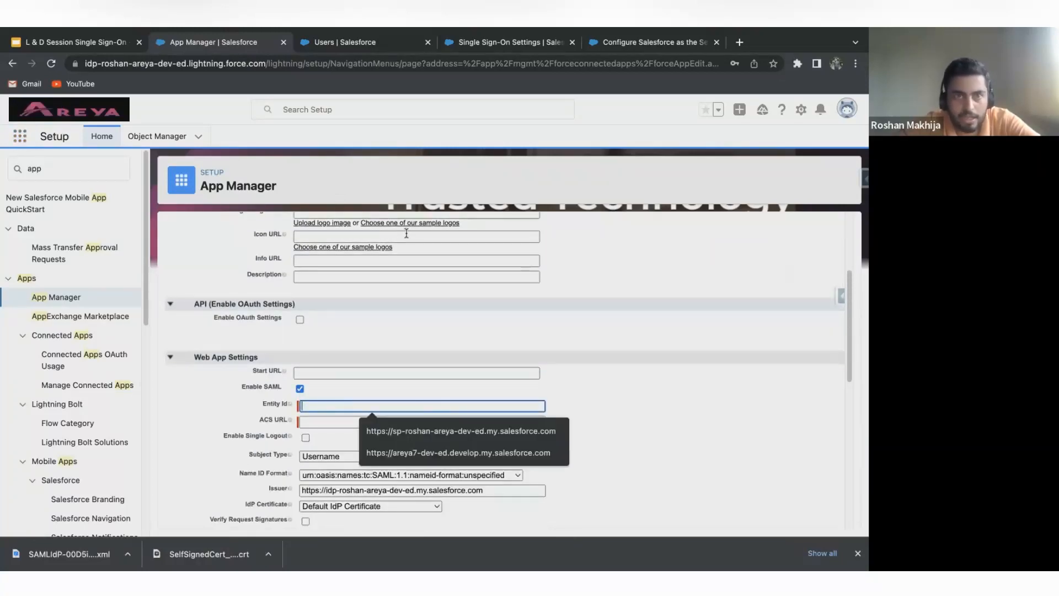
click(324, 35)
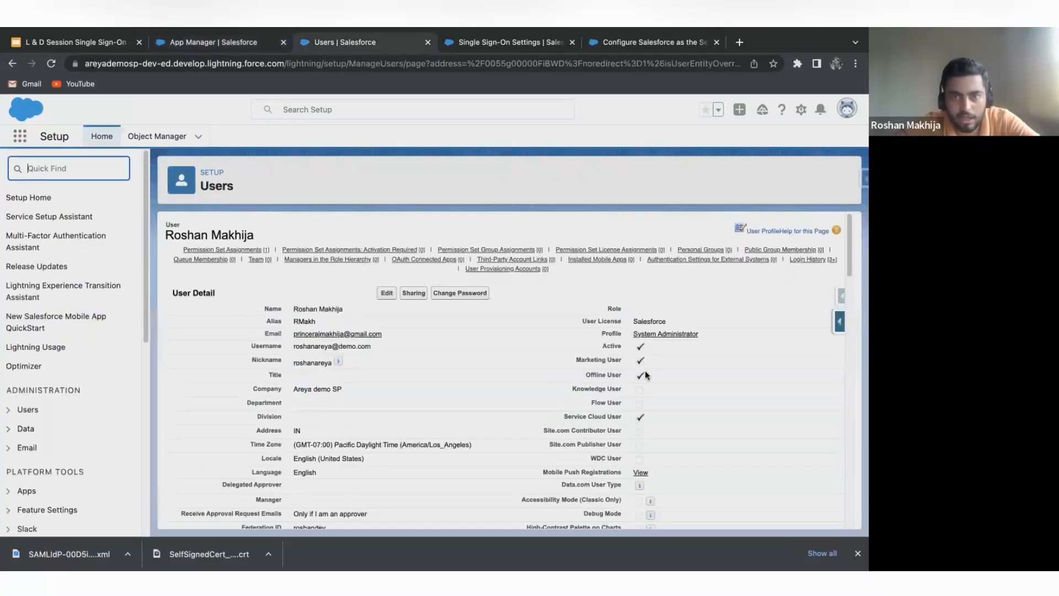
click(50, 165)
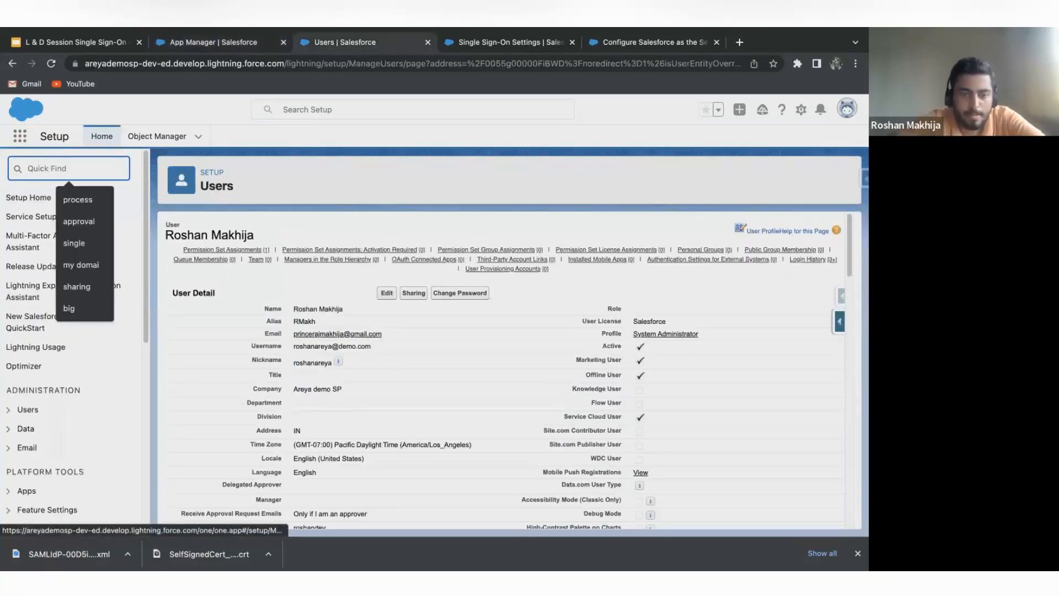
text(SINGLE)
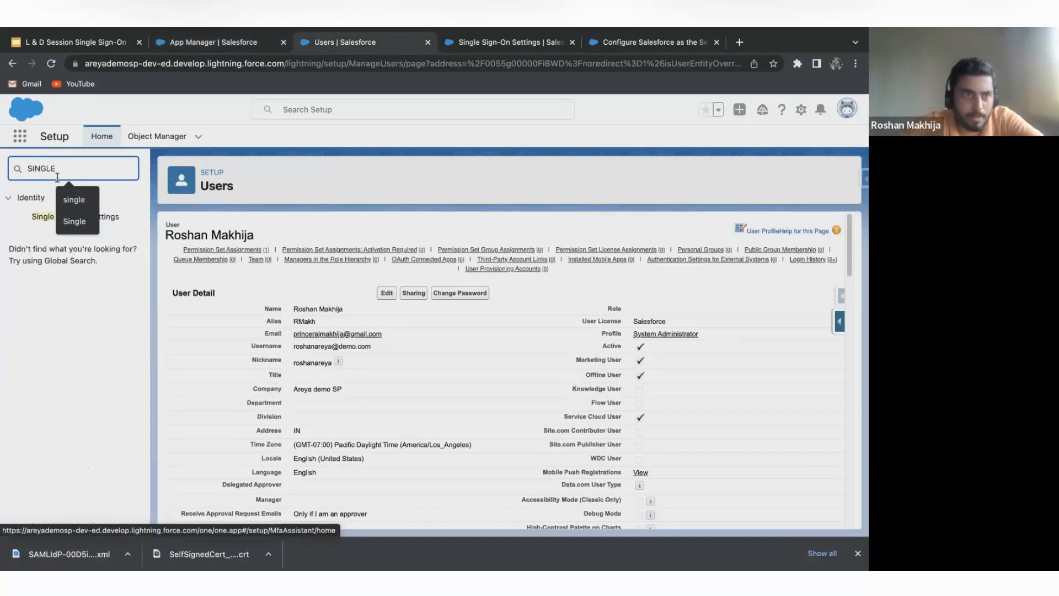
click(41, 220)
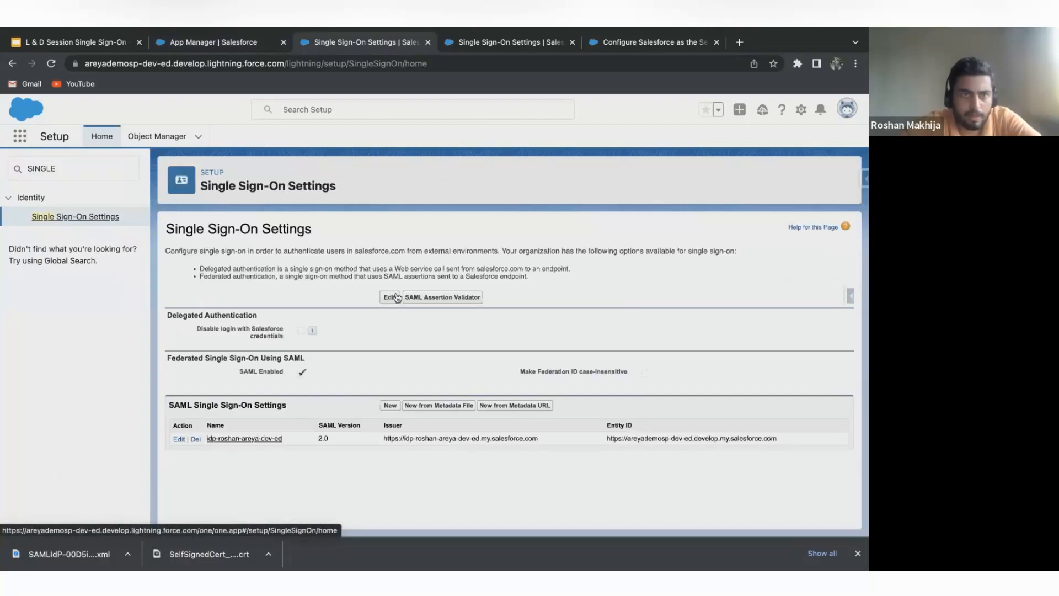
click(271, 438)
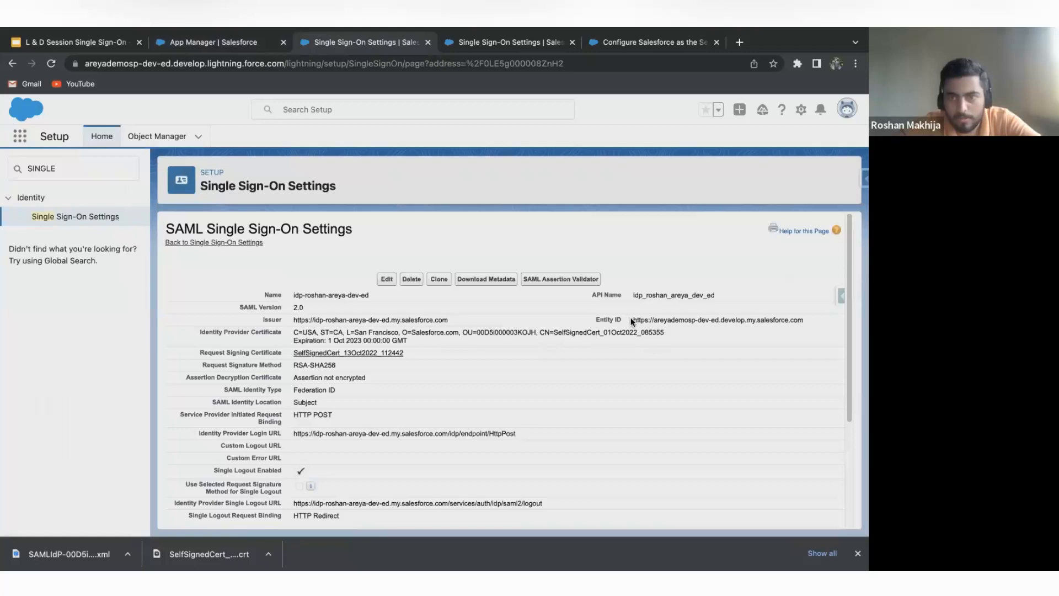
drag(632, 320, 803, 322)
key(ctrl+c)
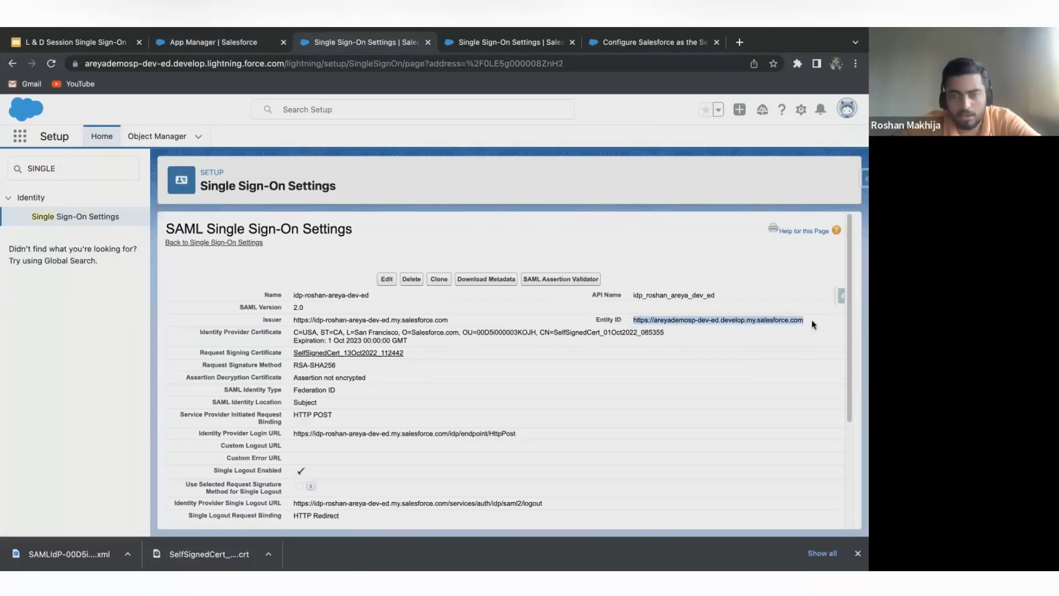
click(240, 44)
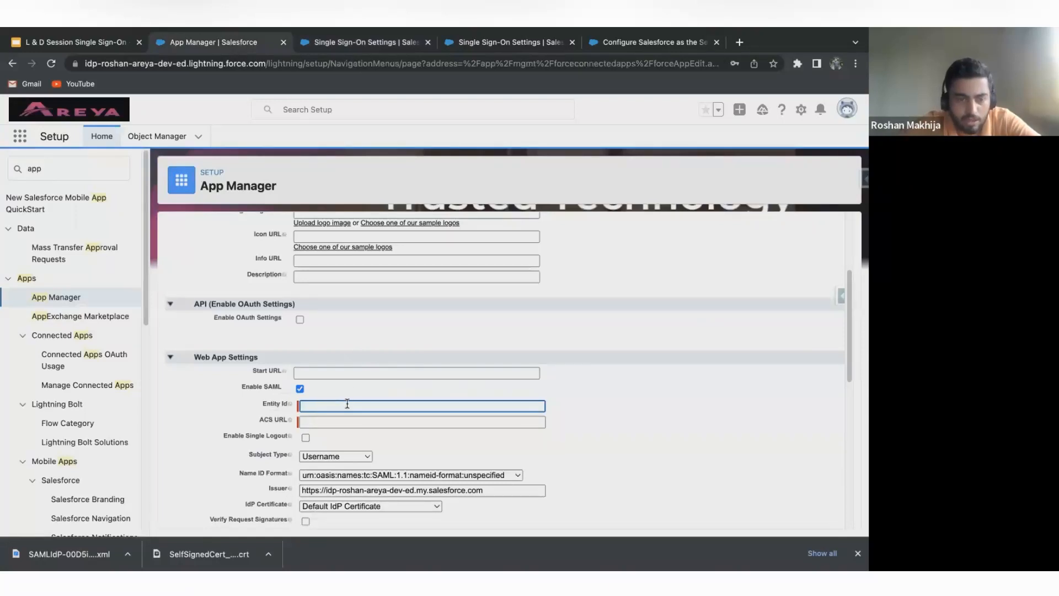
key(ctrl+v)
click(360, 422)
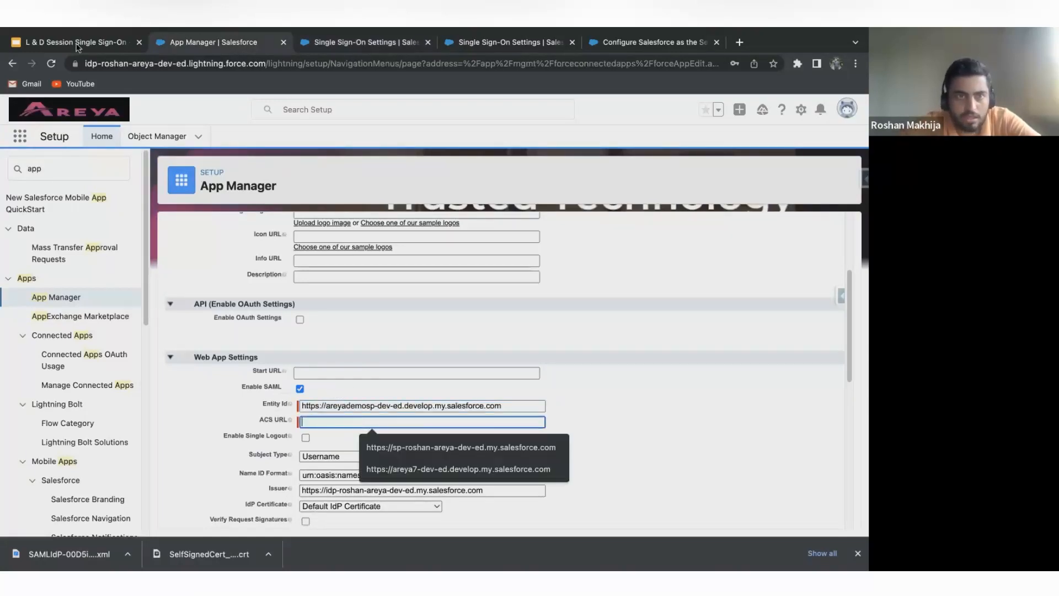
click(347, 46)
scroll(462, 443, down, 5)
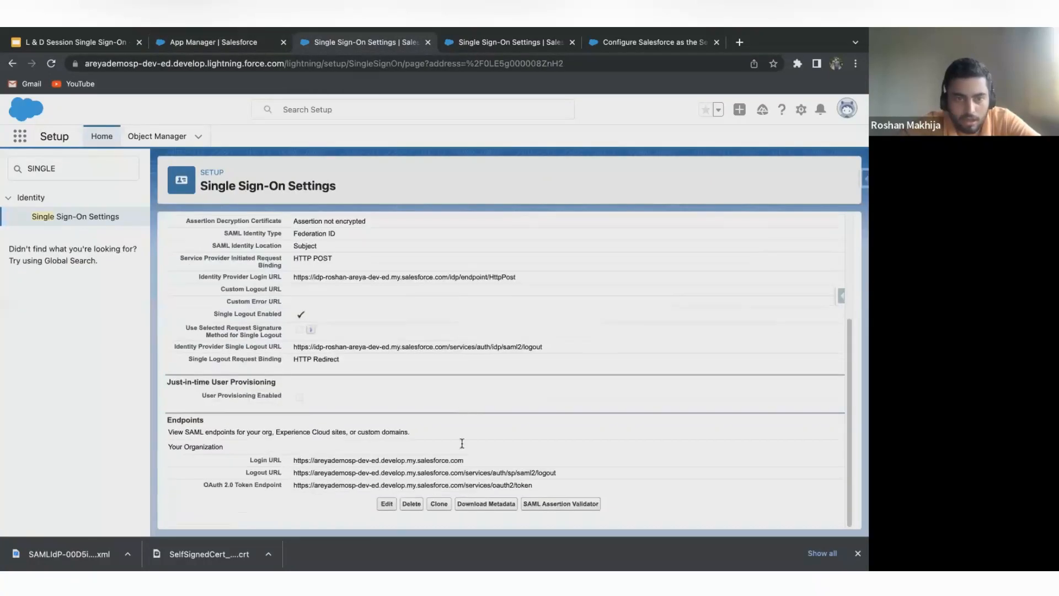
drag(466, 461, 291, 462)
key(super+c)
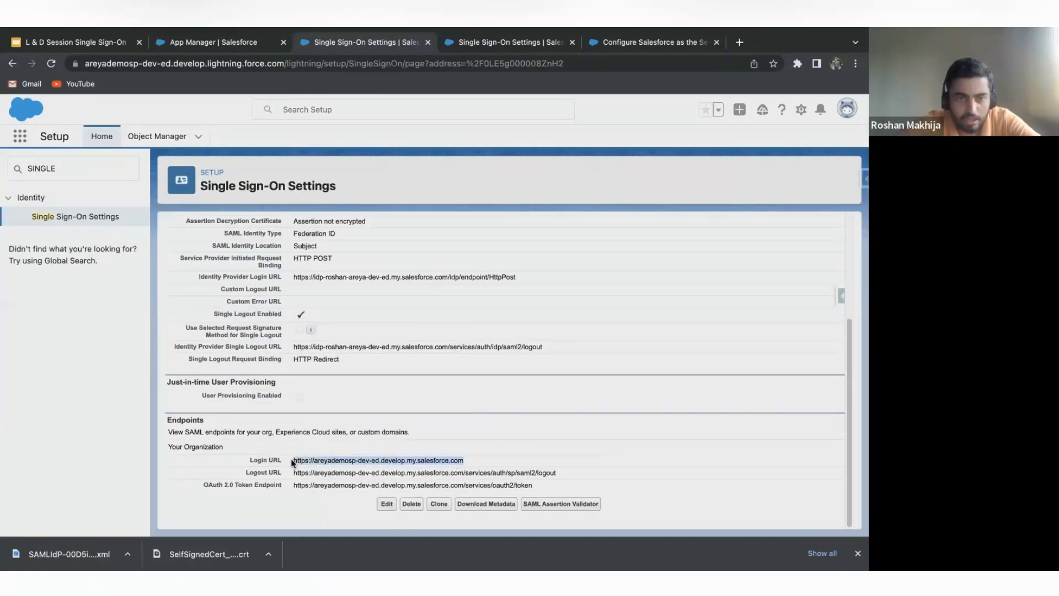
click(206, 34)
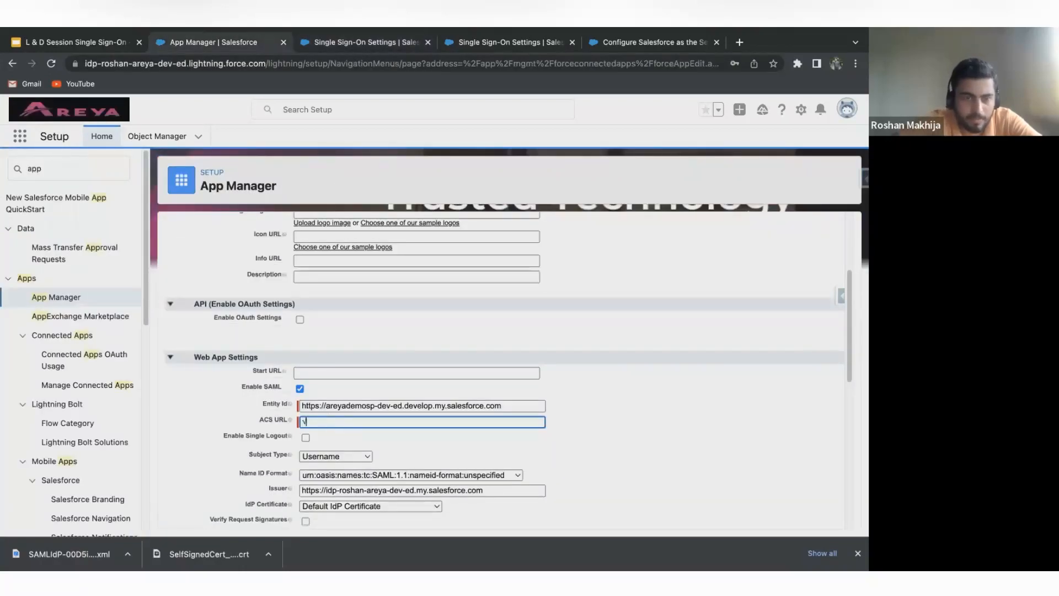
key(super+v)
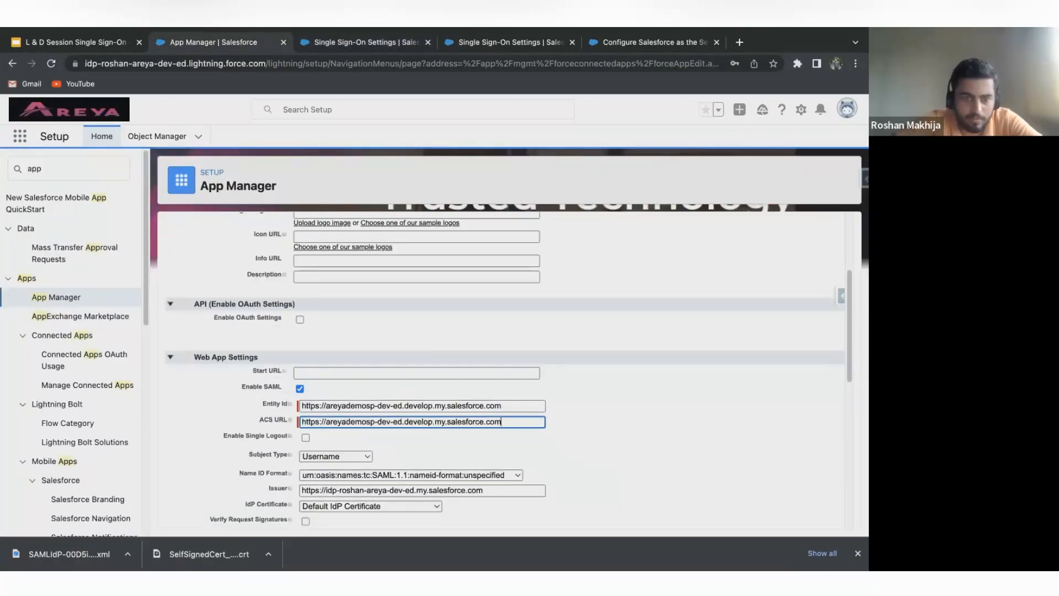
Set the connected app's SAML Subject Type to Federation ID.
scroll(384, 429, down, 2)
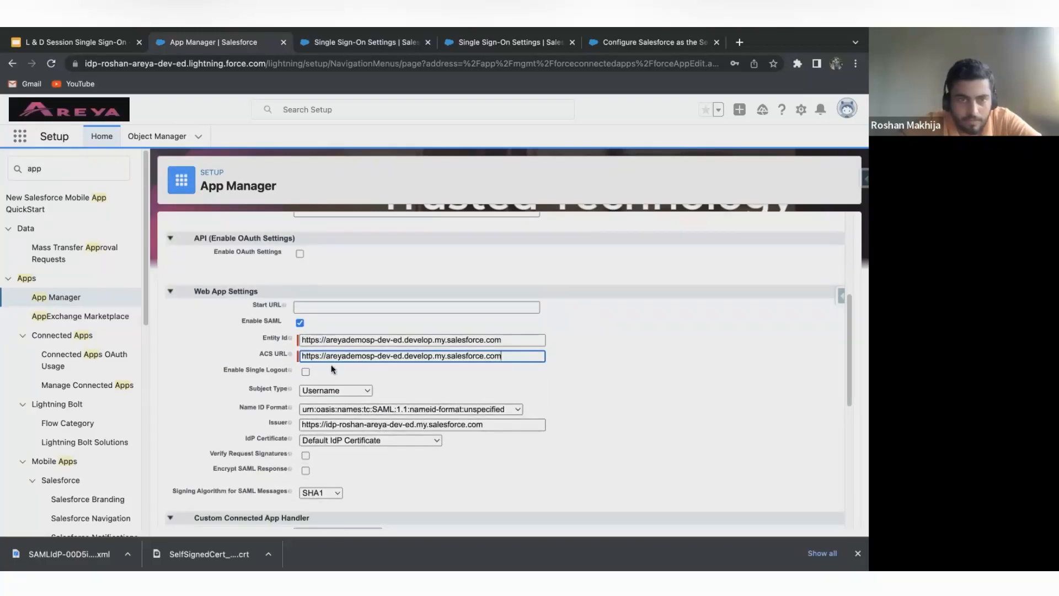
click(347, 386)
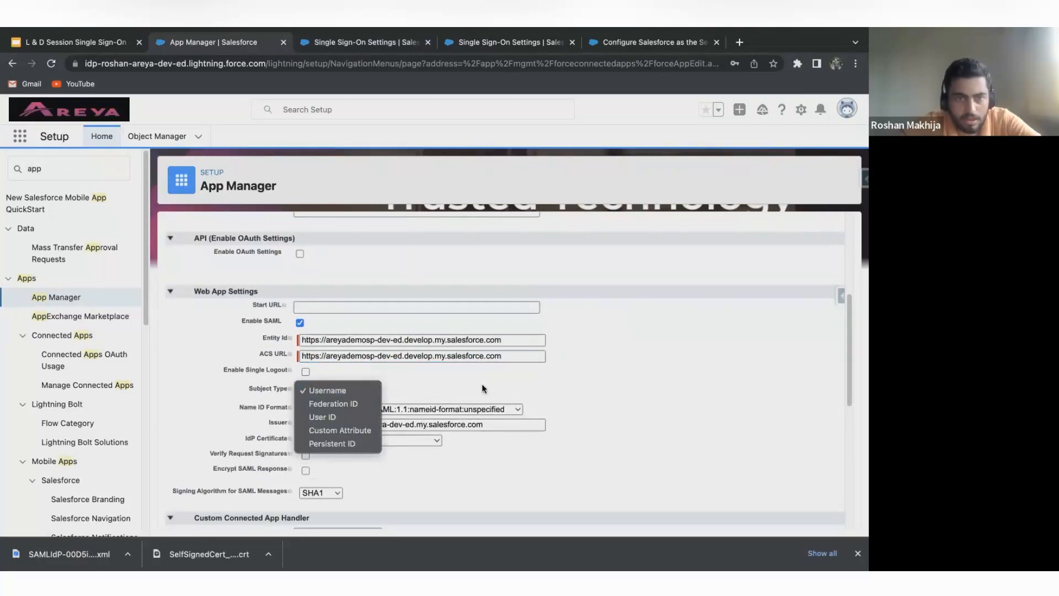
click(482, 385)
click(348, 390)
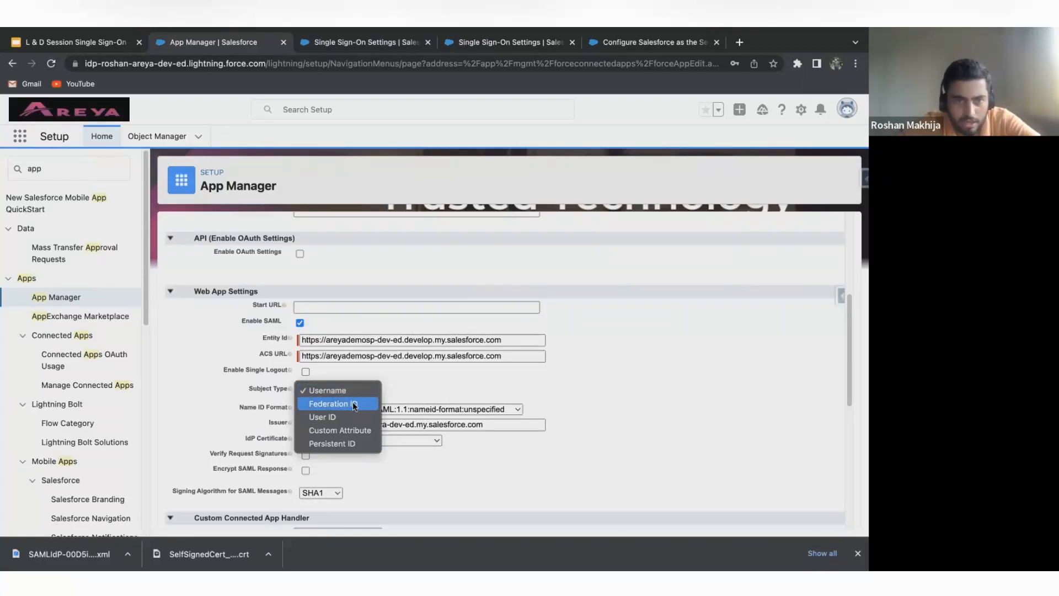
click(353, 404)
Set the connected app's IdP Certificate to SelfSignedCert_01Oct2022_085355 and go through the remaining settings to the end of the form.
scroll(394, 388, down, 3)
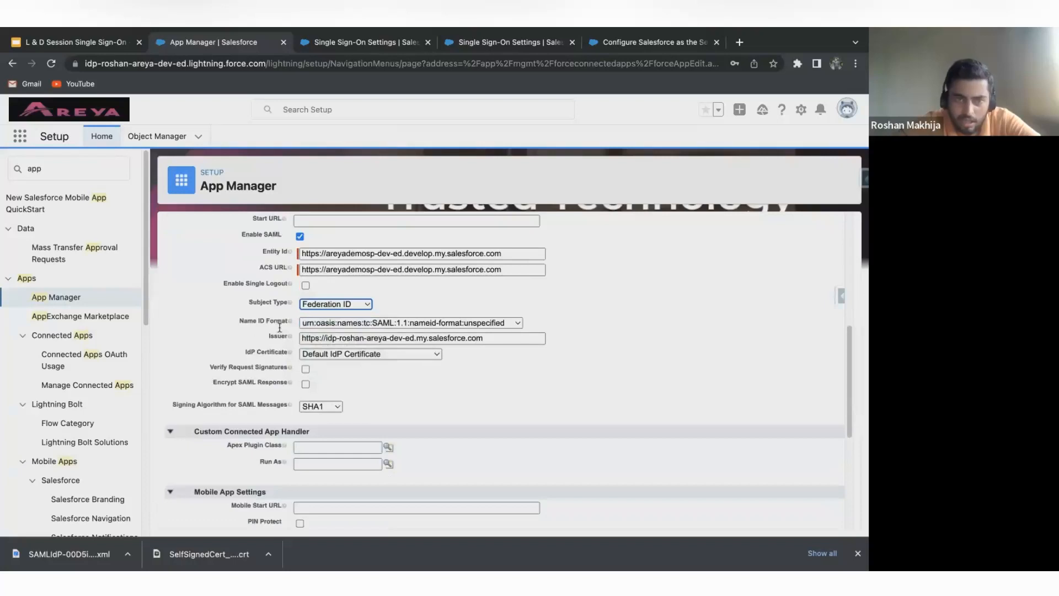
click(406, 357)
click(407, 368)
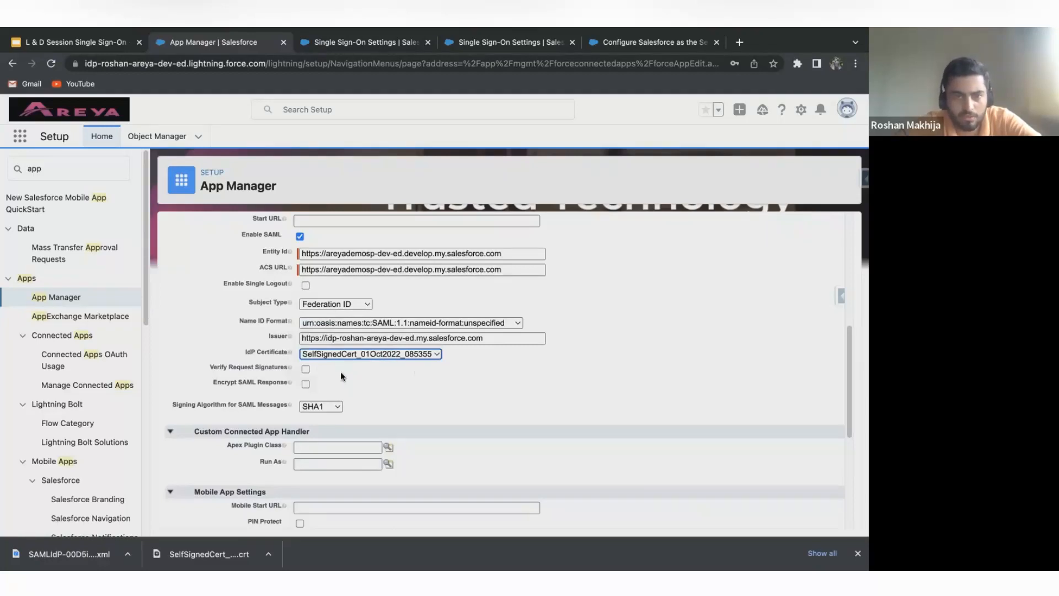
scroll(331, 371, down, 1)
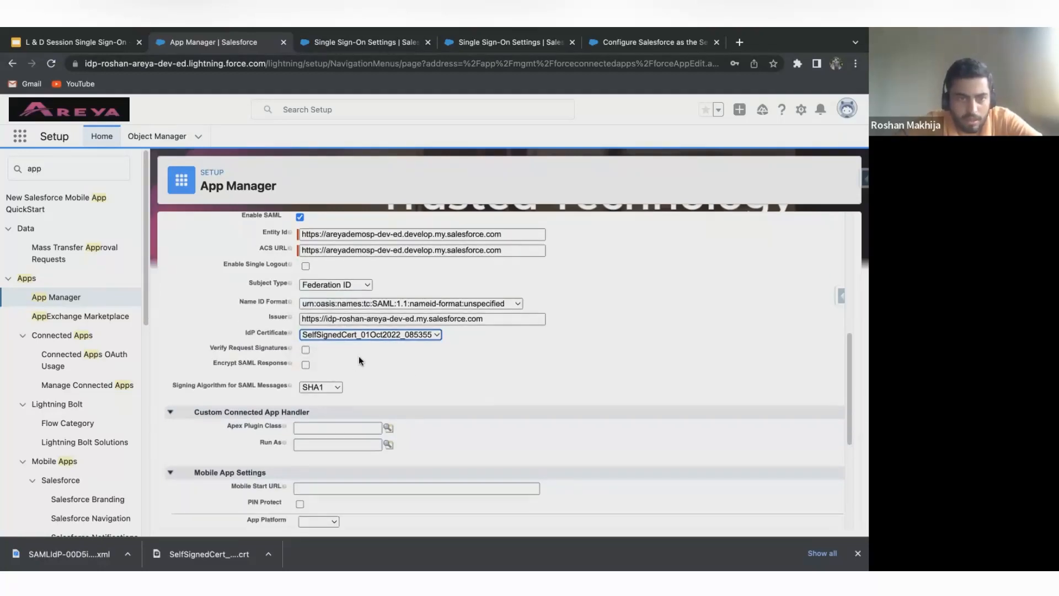
scroll(356, 358, down, 2)
scroll(329, 294, down, 5)
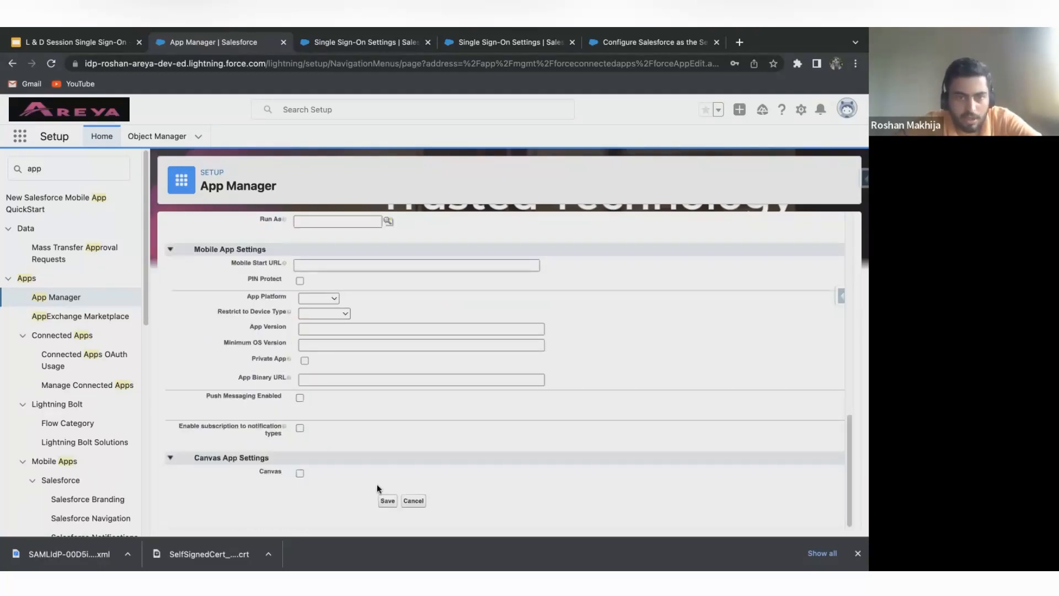
Save the Areya DEMO connected app and assign the System Administrator profile to it.
click(387, 500)
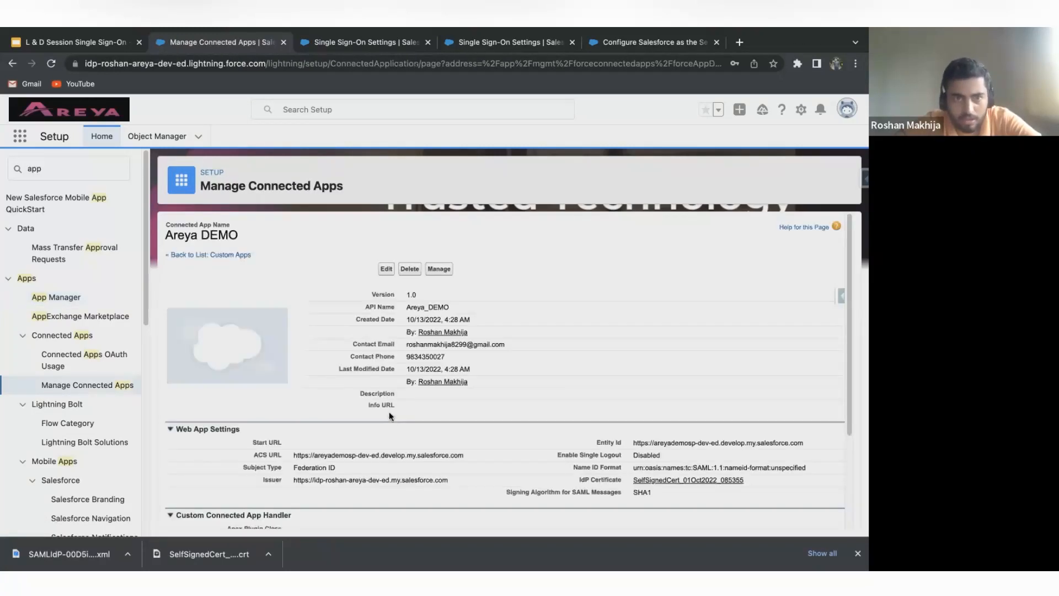
click(438, 269)
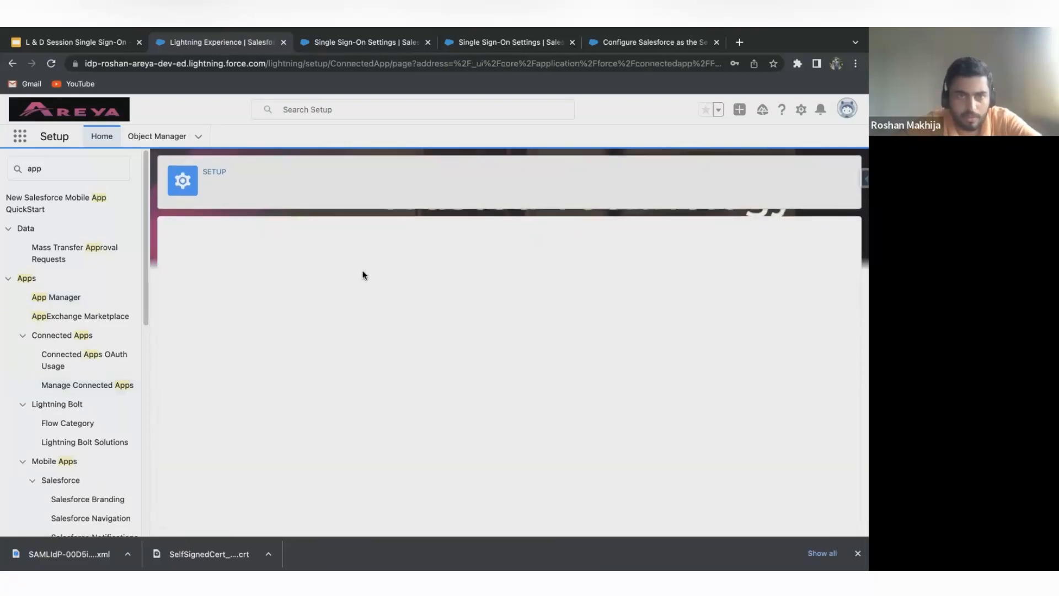
scroll(363, 274, down, 15)
scroll(363, 274, down, 1)
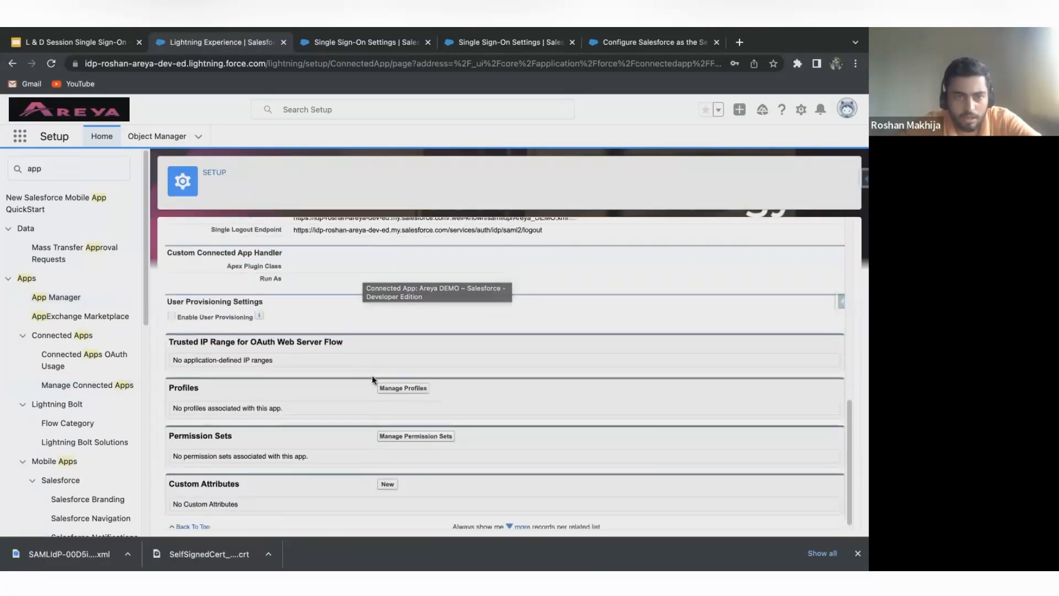
click(401, 388)
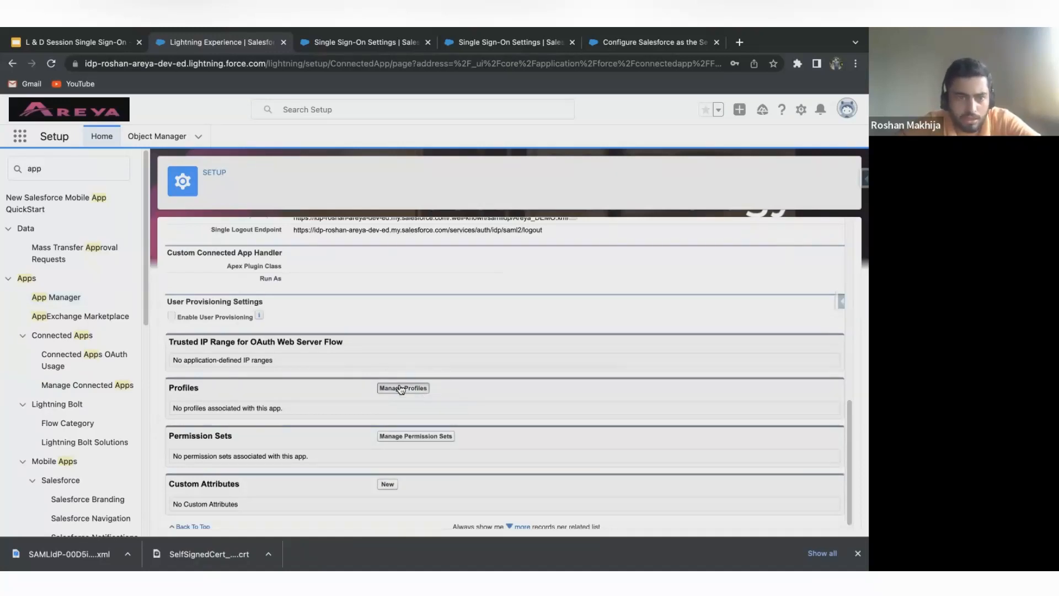
scroll(332, 312, down, 10)
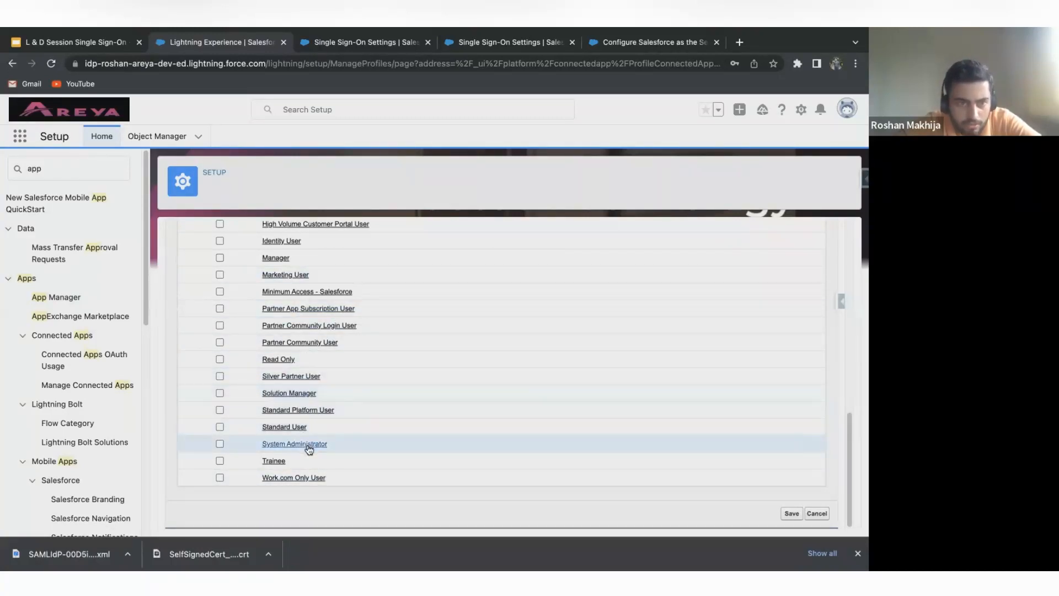
click(220, 444)
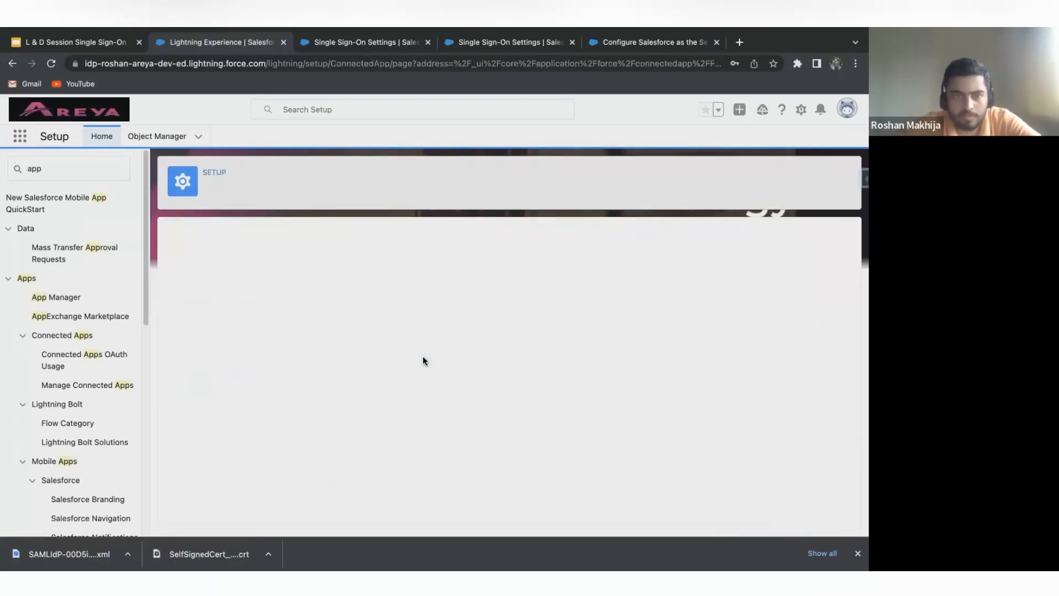
Review the Areya DEMO connected app's assigned profiles, SAML service provider settings and SAML login information.
scroll(422, 360, down, 4)
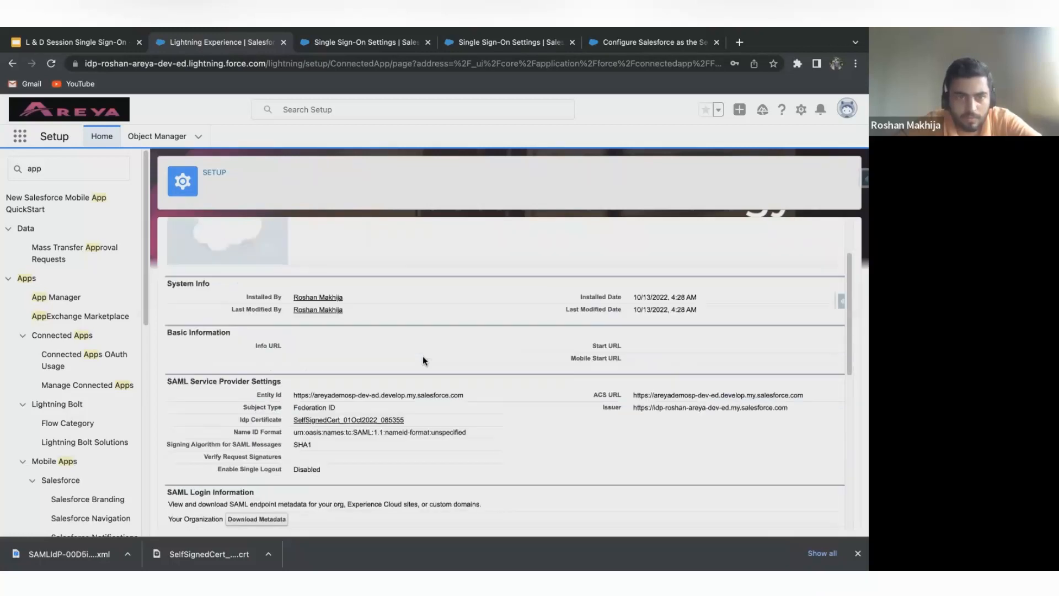
scroll(422, 357, down, 5)
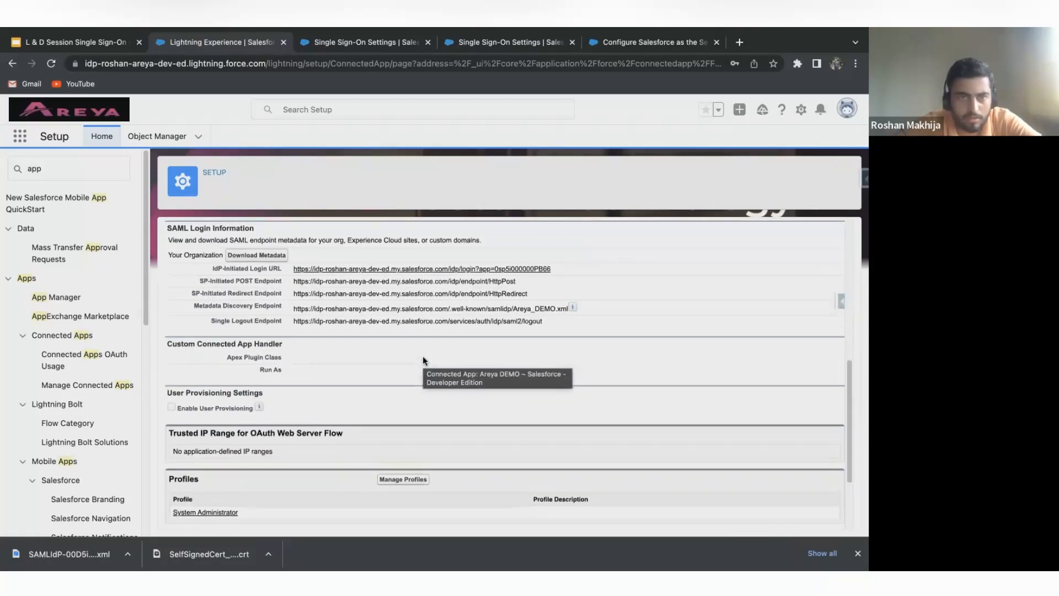
scroll(422, 359, down, 3)
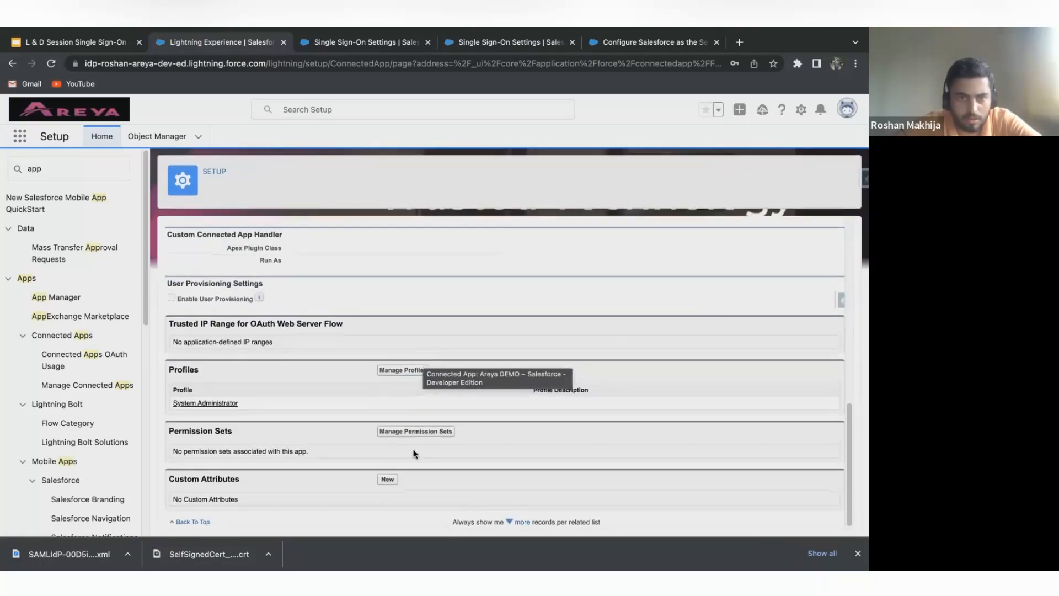
scroll(415, 453, up, 8)
scroll(414, 451, down, 3)
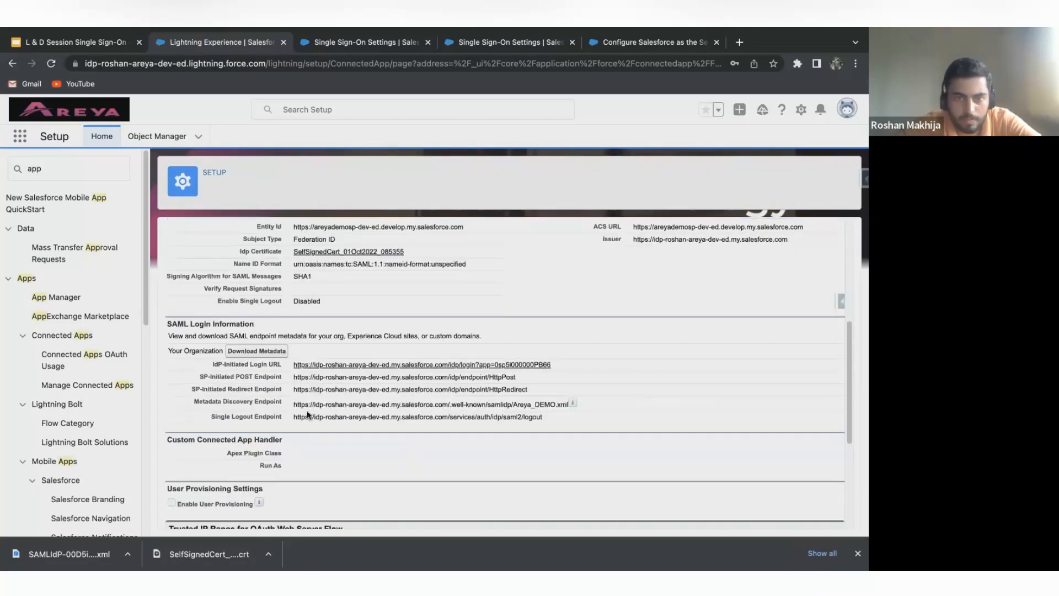
scroll(422, 333, up, 5)
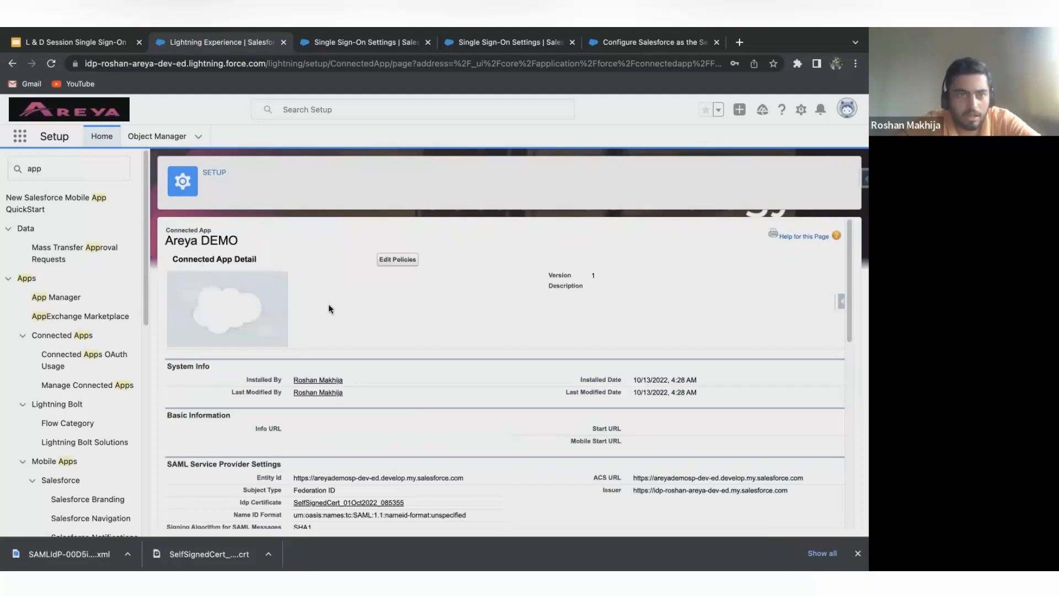
scroll(392, 374, down, 3)
scroll(392, 374, up, 3)
scroll(392, 374, down, 4)
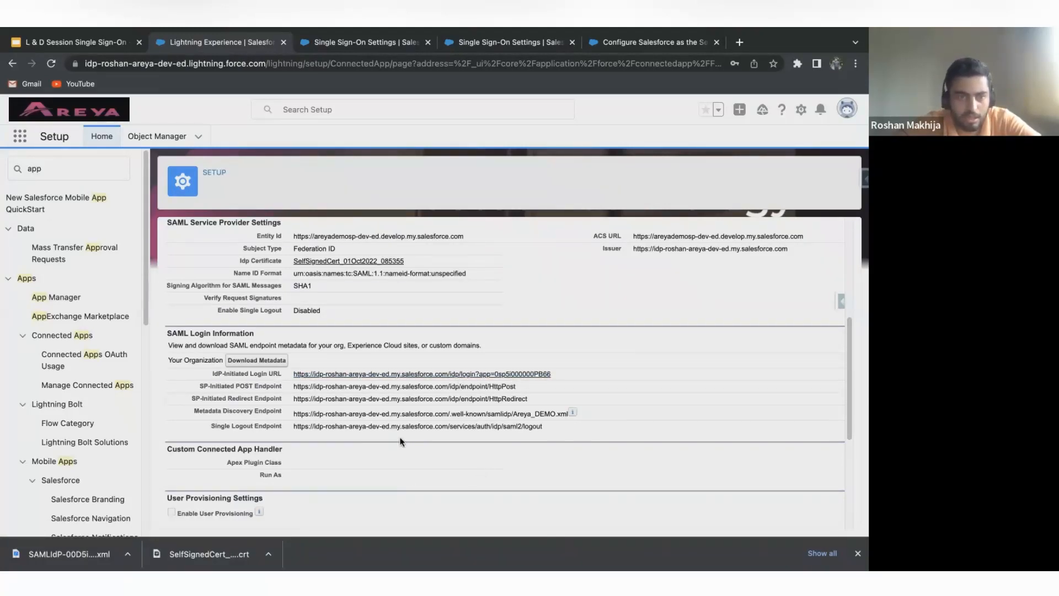
Test single sign-on through the connected app's IdP-Initiated Login URL, then close the service provider page it opens.
scroll(401, 440, down, 1)
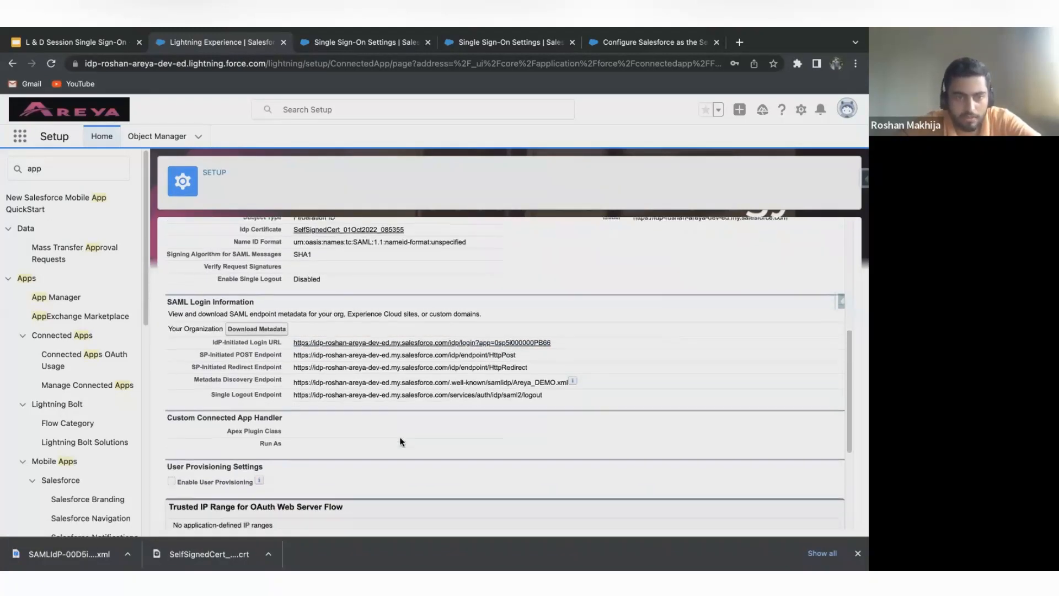
click(396, 342)
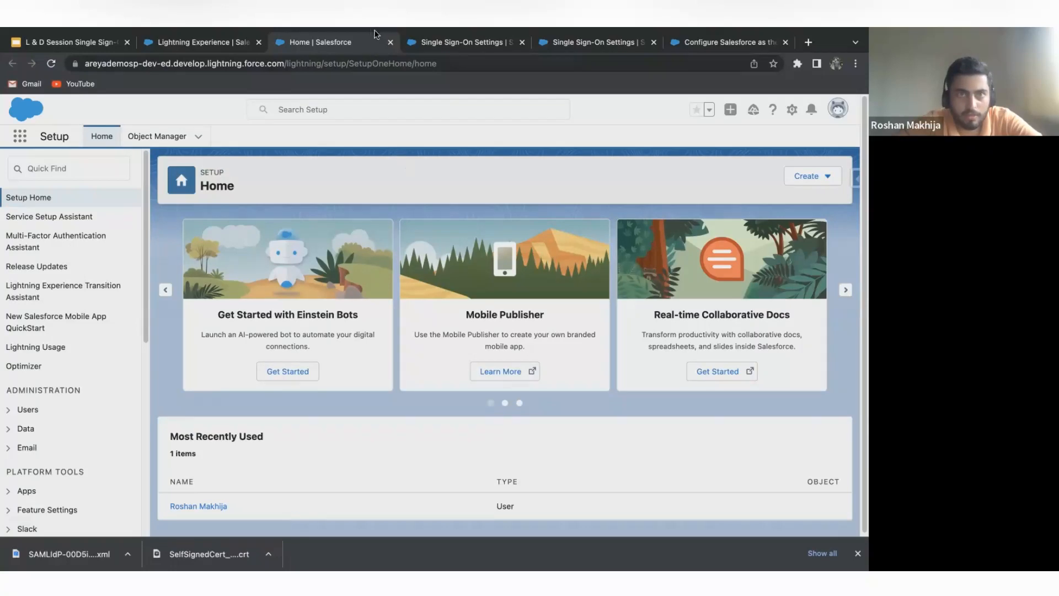
click(390, 42)
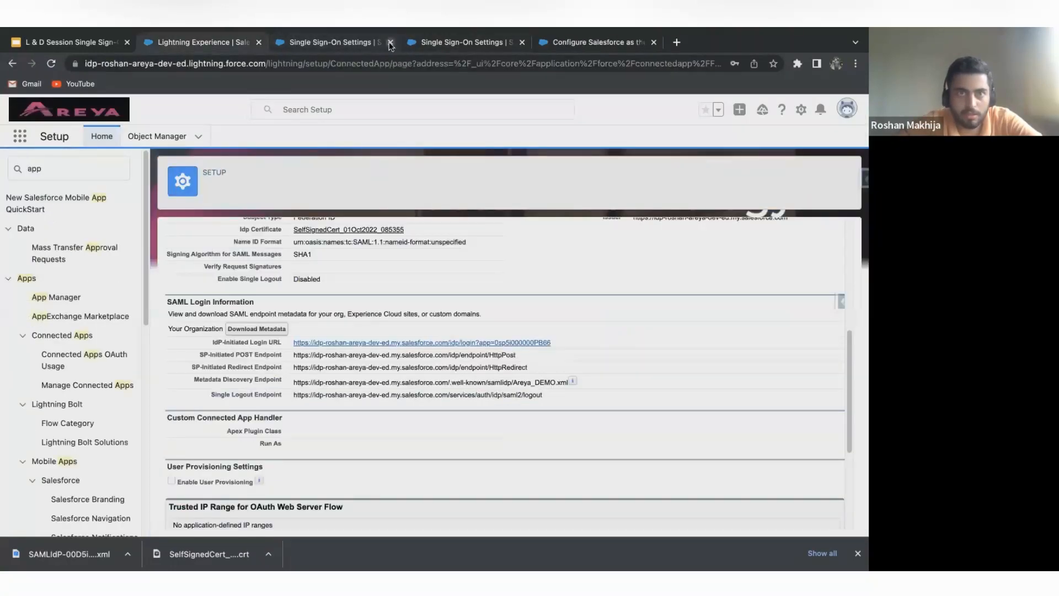
Compare the service provider org's single sign-on page with the identity provider org's address.
click(359, 44)
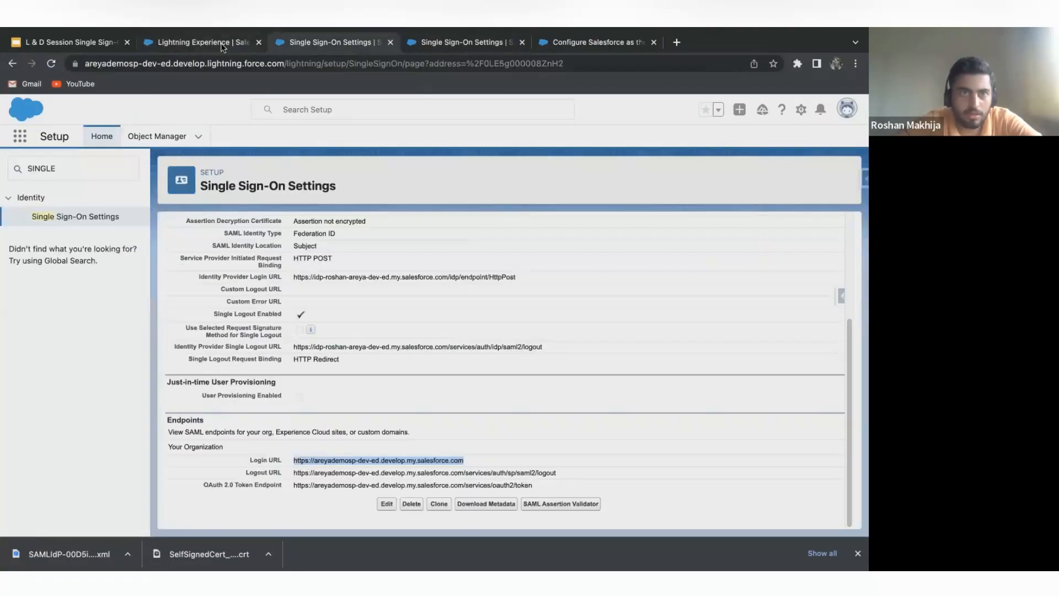
click(222, 44)
scroll(245, 280, up, 5)
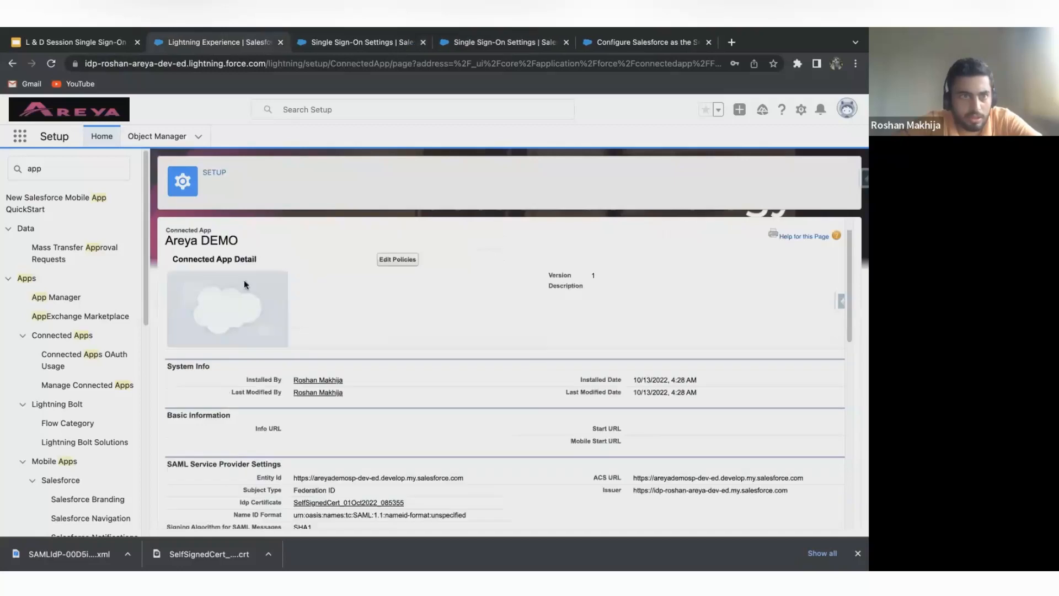
click(88, 64)
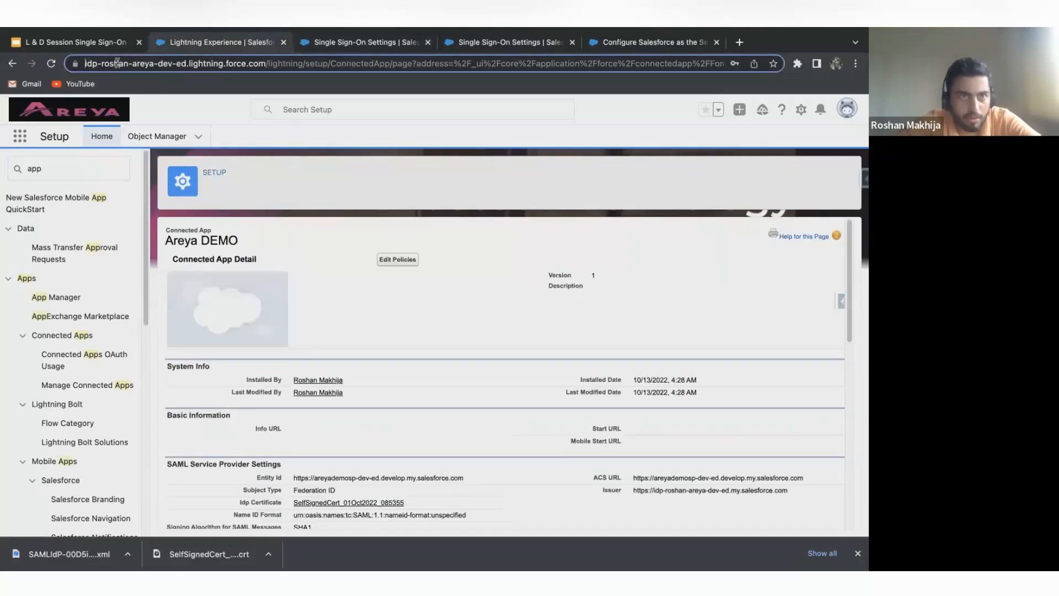
click(400, 308)
Log in to the service provider org again through the Areya DEMO app's IdP-Initiated Login URL.
scroll(399, 307, down, 4)
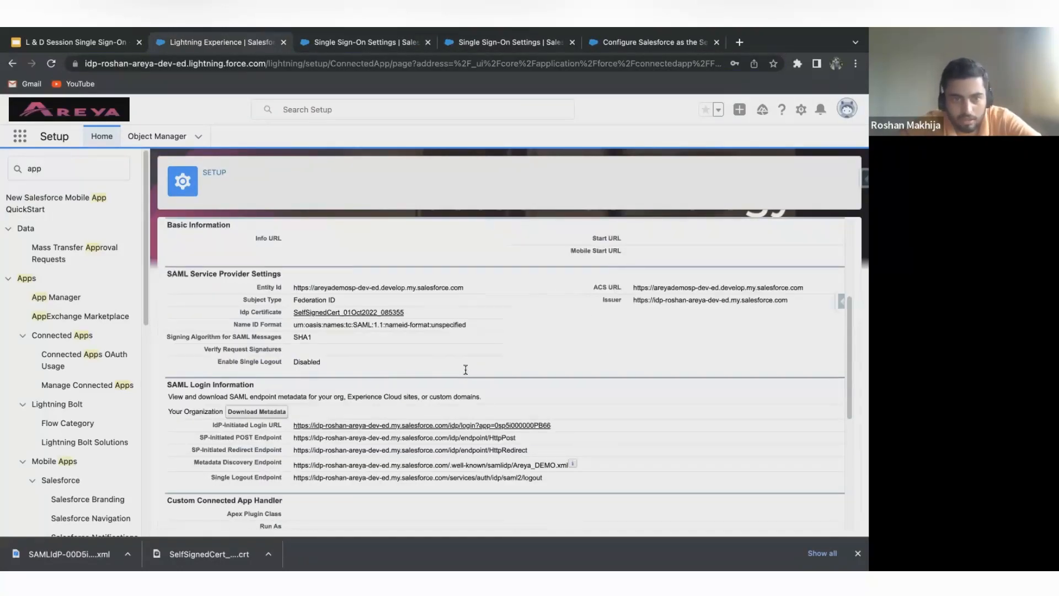
scroll(464, 375, down, 1)
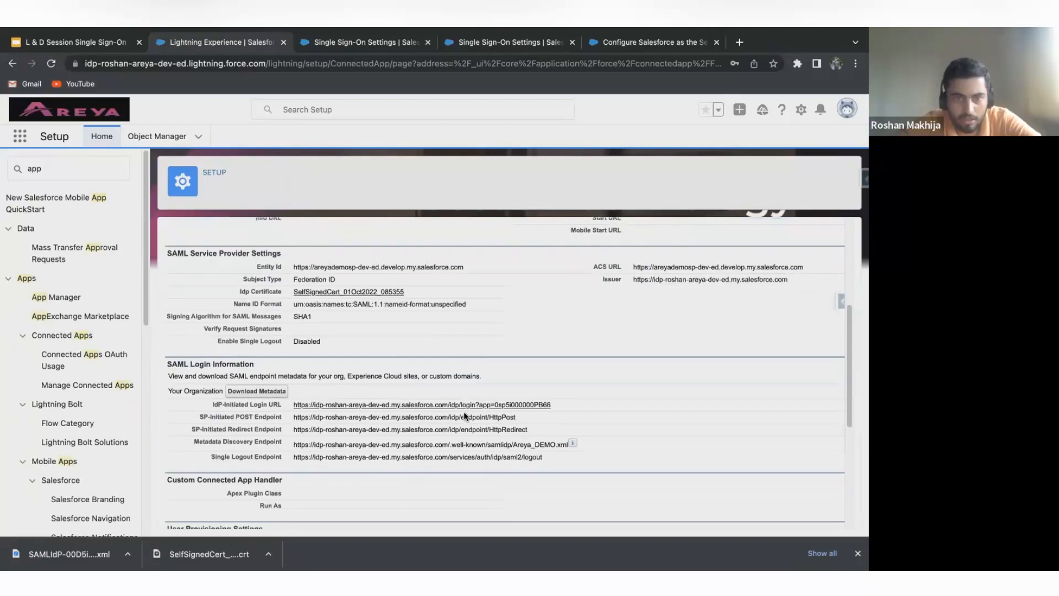
click(394, 408)
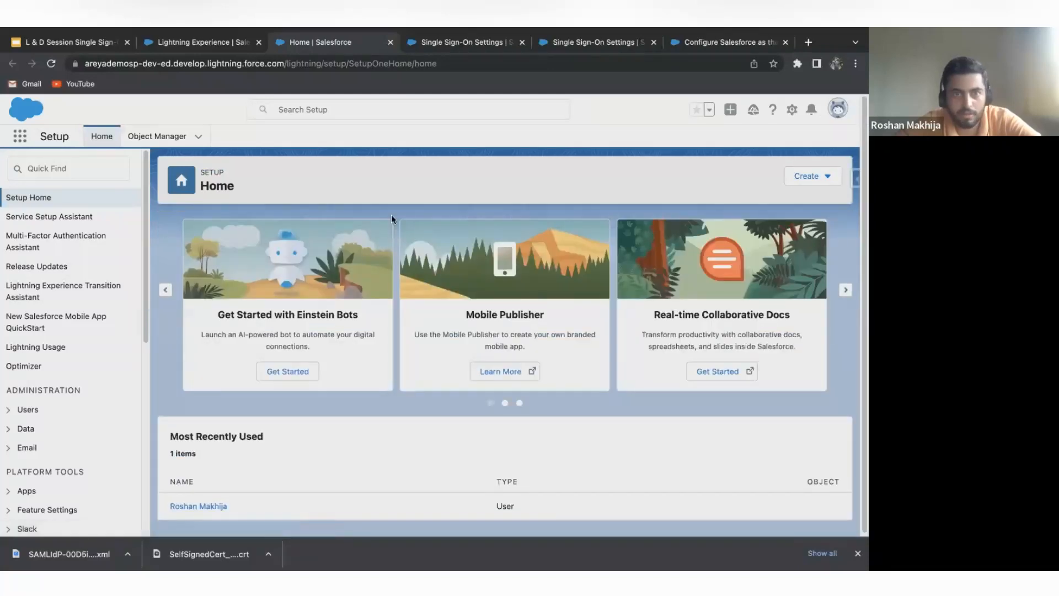
Return to the identity provider org and check the Areya DEMO app's basic information and SAML settings.
click(187, 44)
scroll(419, 346, down, 2)
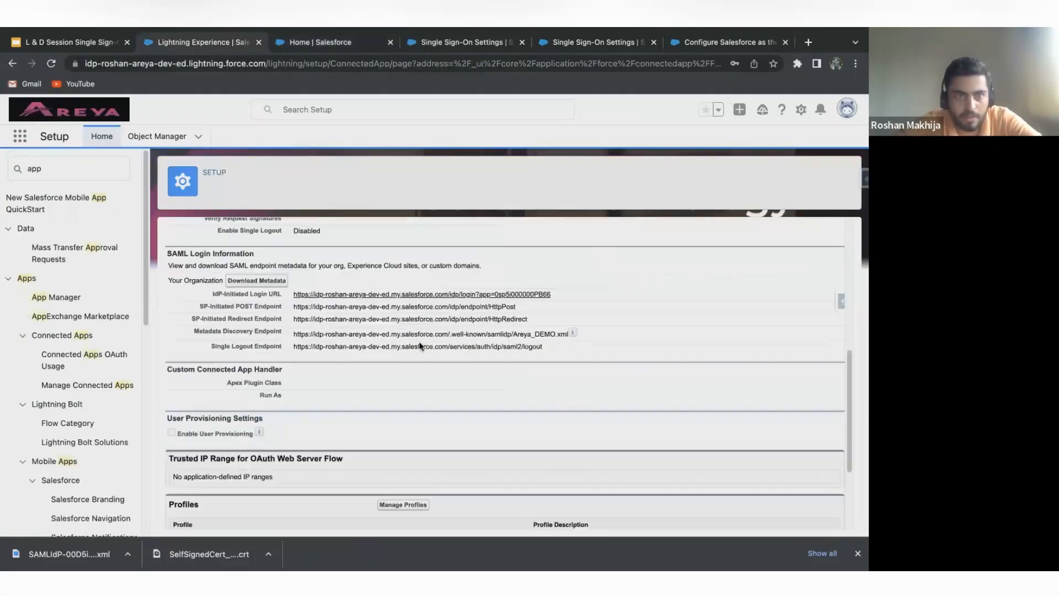
scroll(408, 347, up, 6)
scroll(386, 346, down, 1)
scroll(398, 346, down, 2)
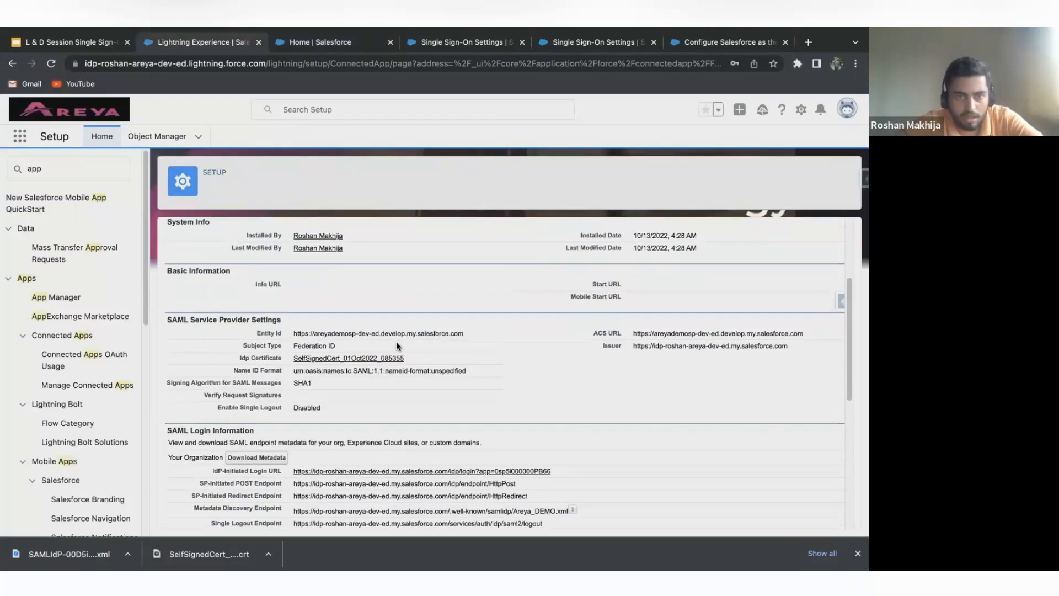
scroll(462, 336, up, 2)
scroll(465, 379, up, 1)
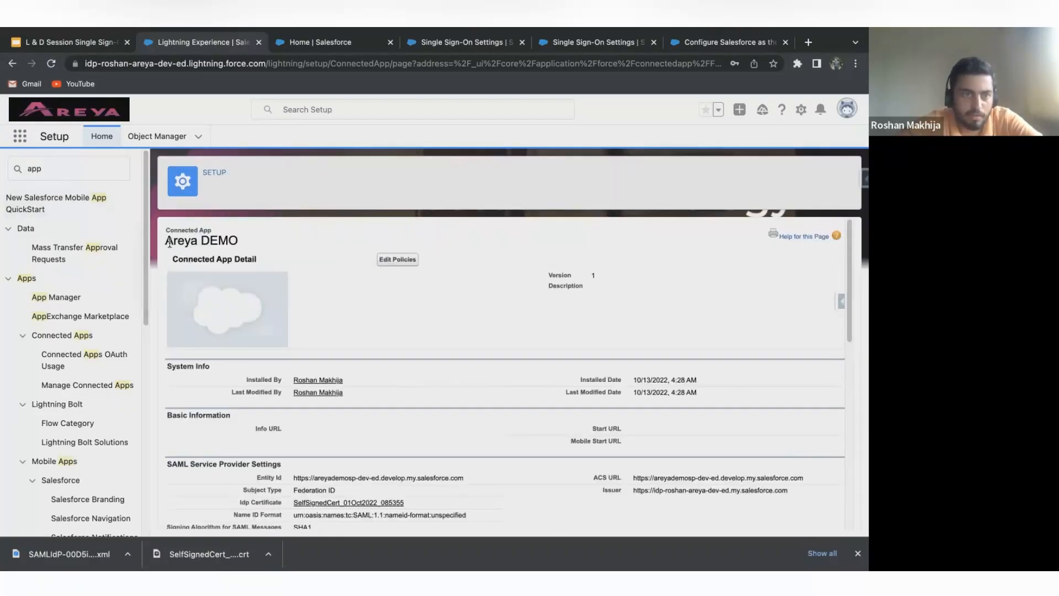
Search the identity provider org's App Launcher for areya to look for the Areya DEMO connected app.
drag(167, 241, 264, 240)
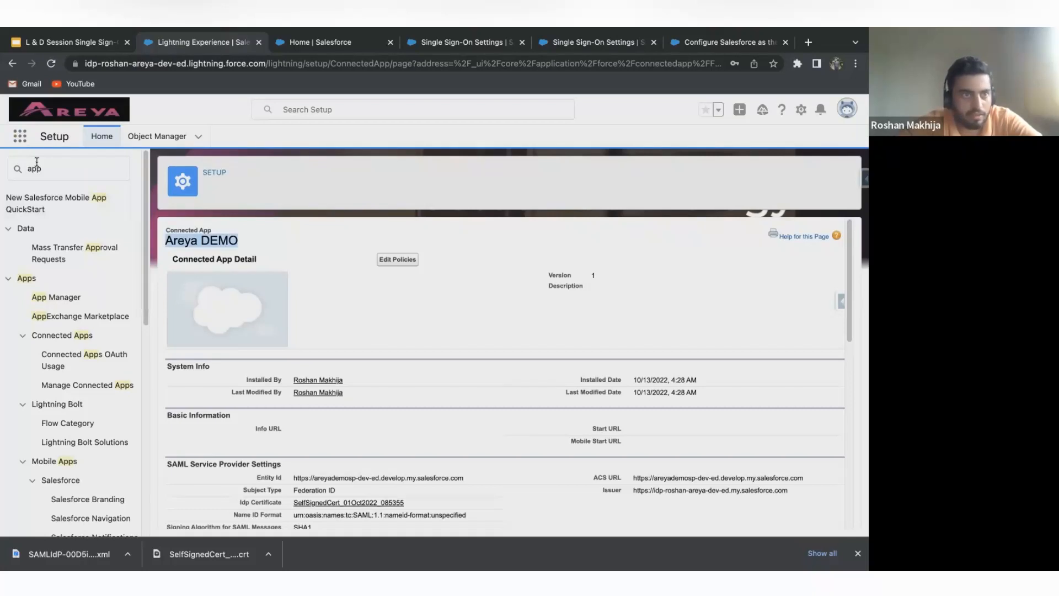
click(19, 136)
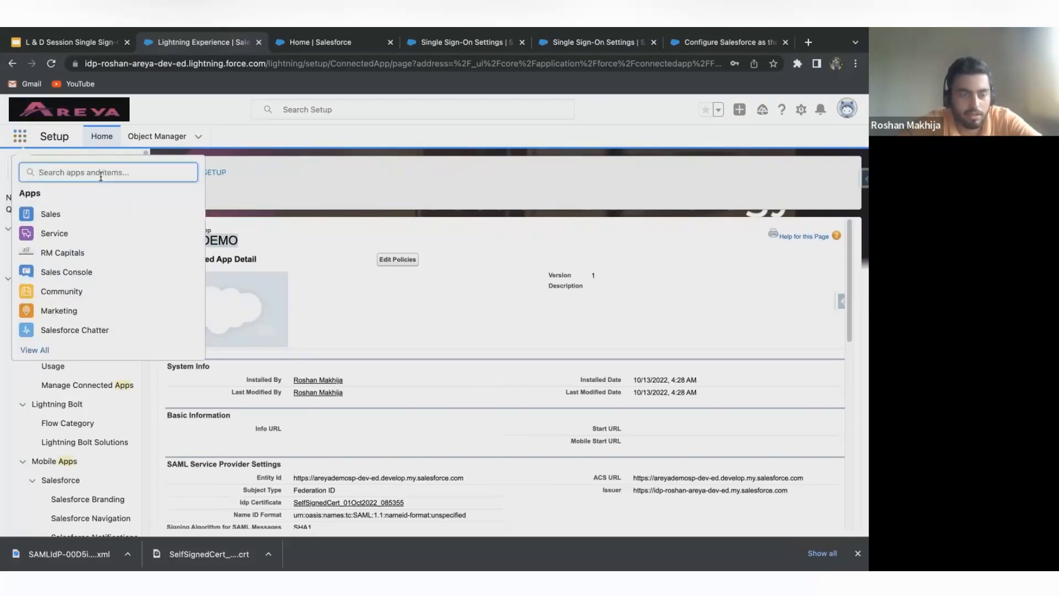
text(areya)
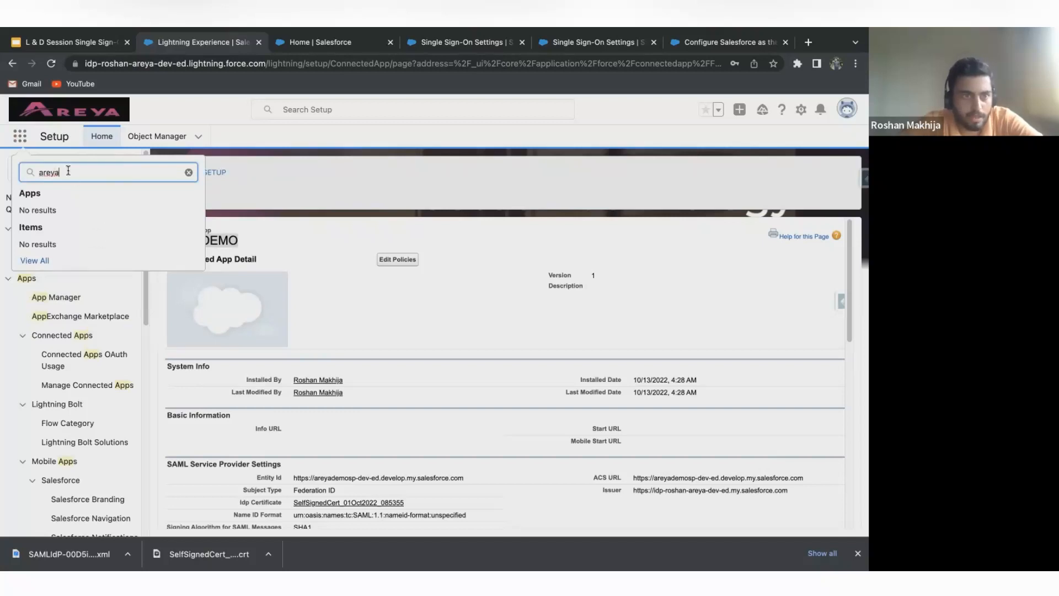
click(253, 243)
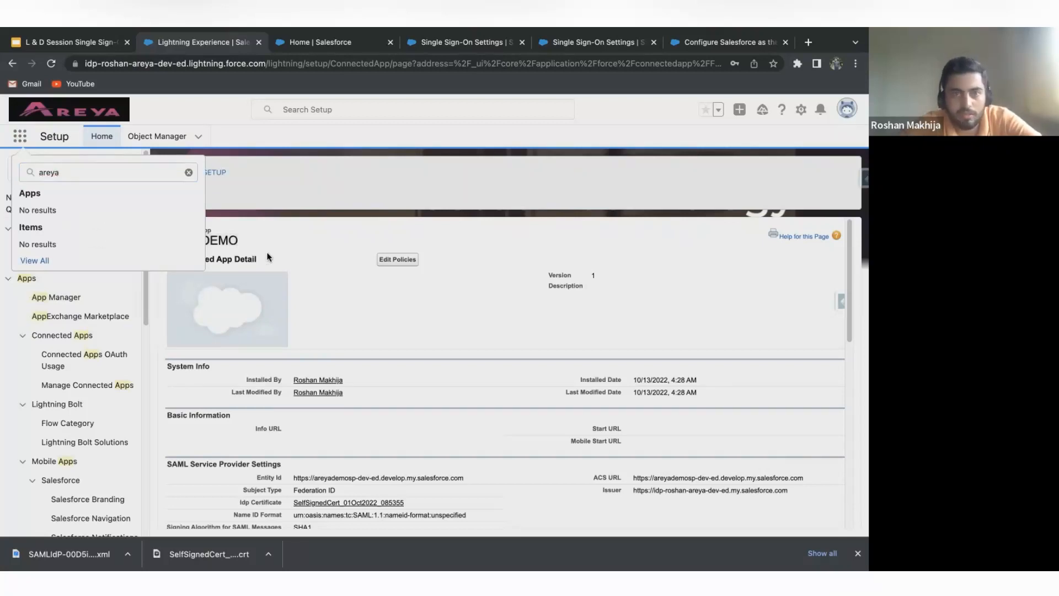
click(393, 257)
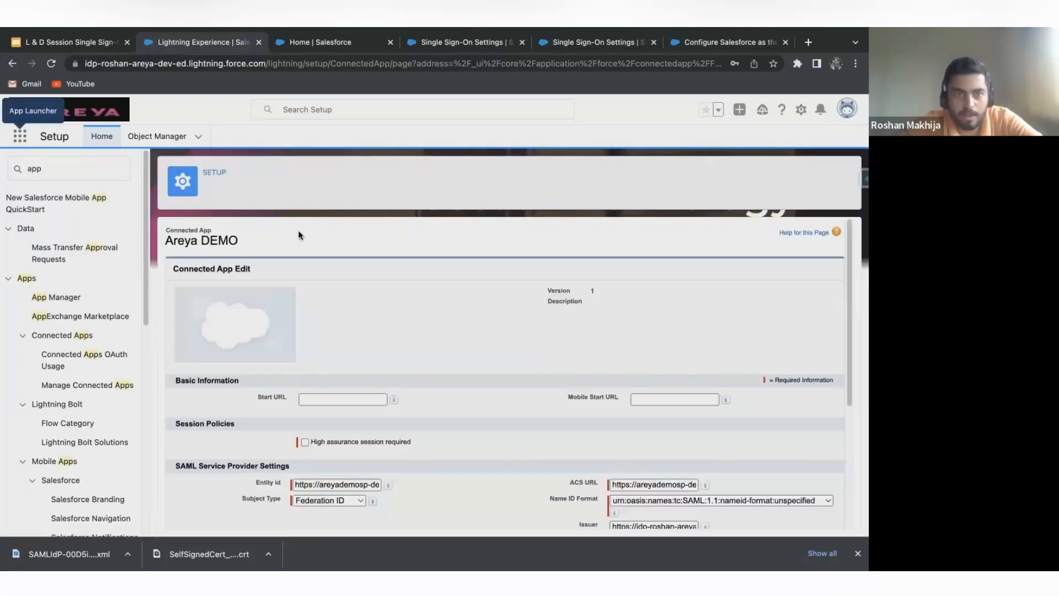
click(347, 399)
click(348, 400)
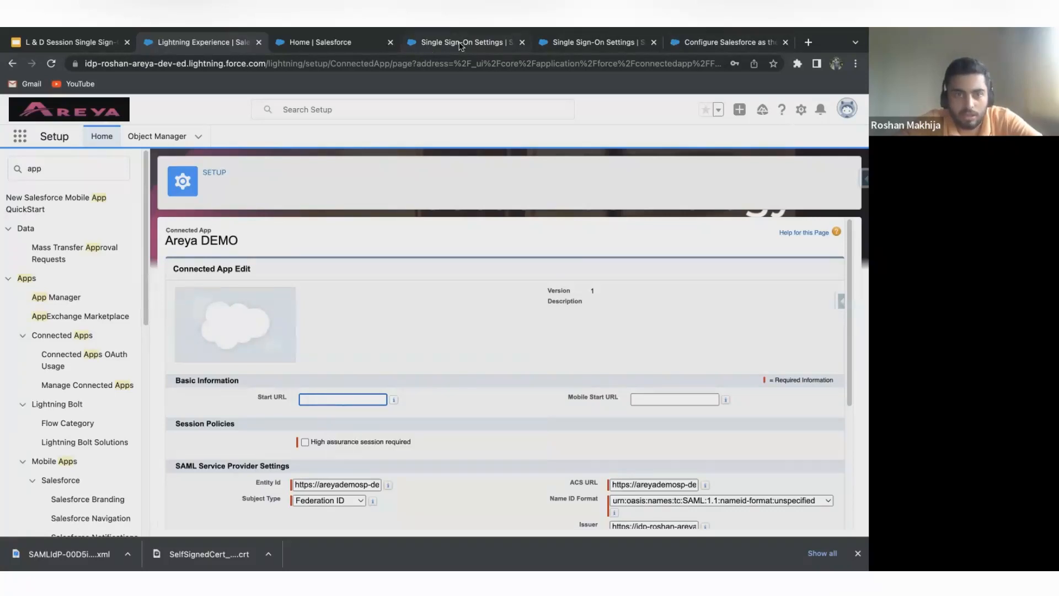
click(429, 49)
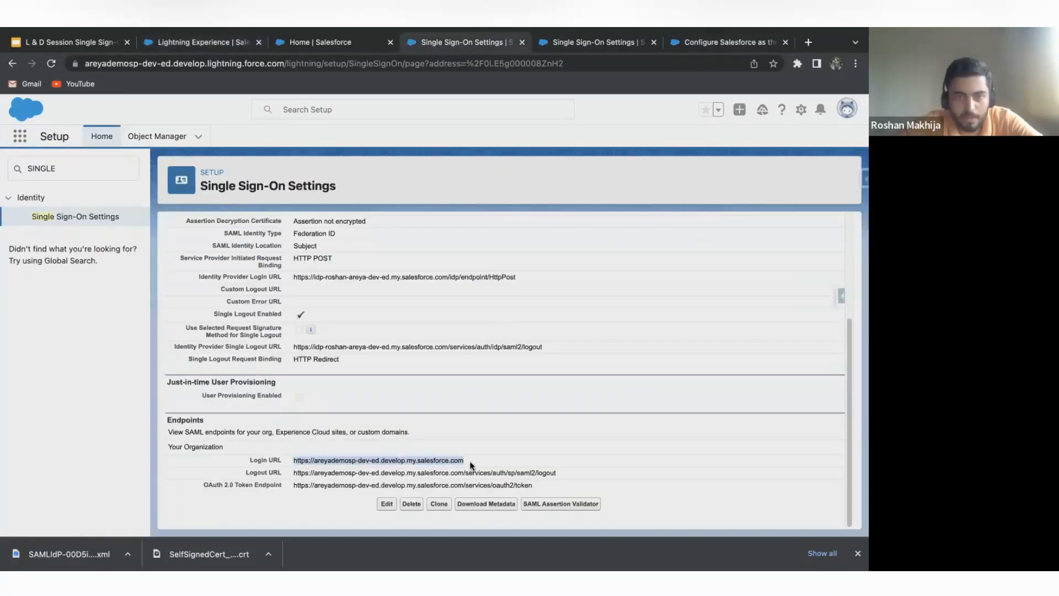
click(211, 39)
click(346, 400)
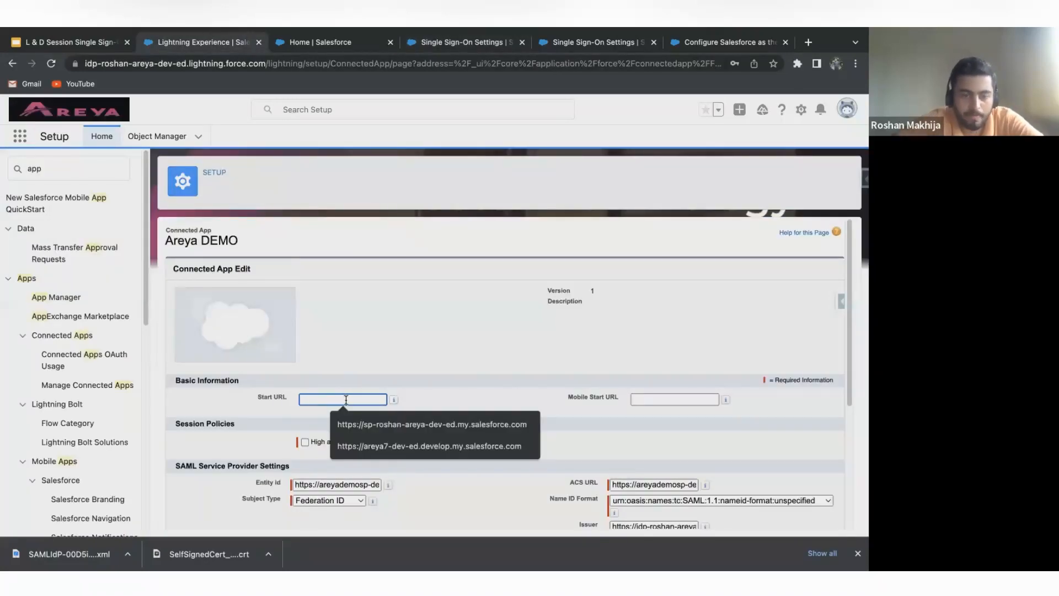
key(super+v)
scroll(531, 409, down, 4)
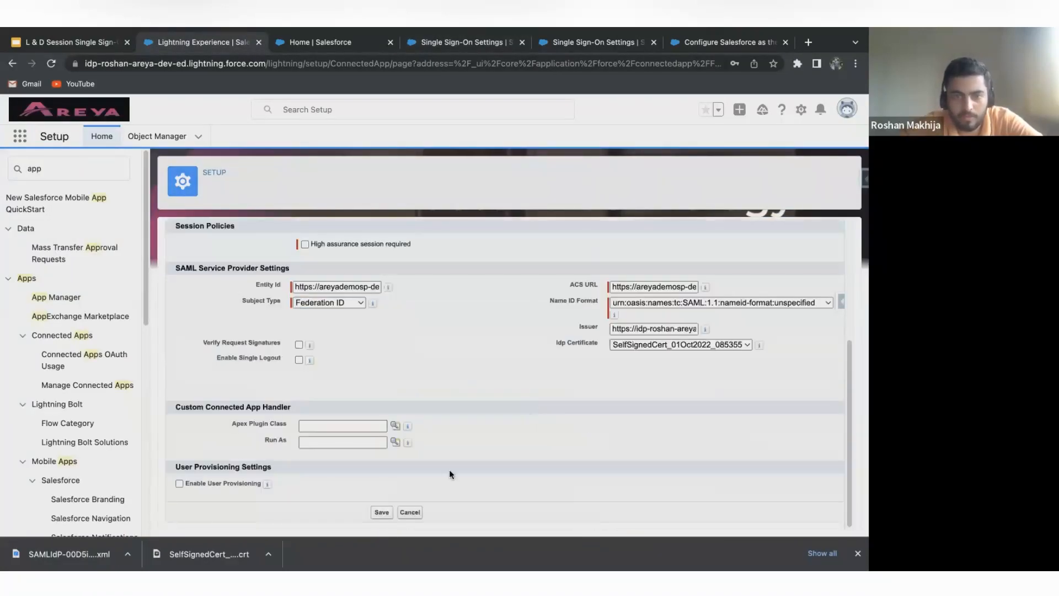
click(377, 512)
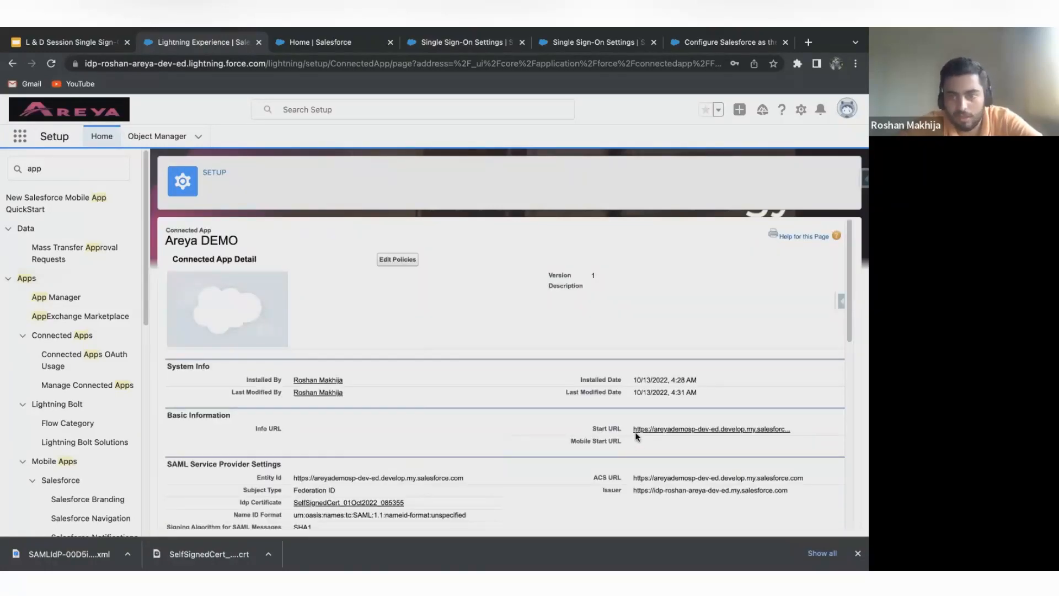
Search the identity provider org's App Launcher for are and launch the Areya DEMO connected app.
click(25, 141)
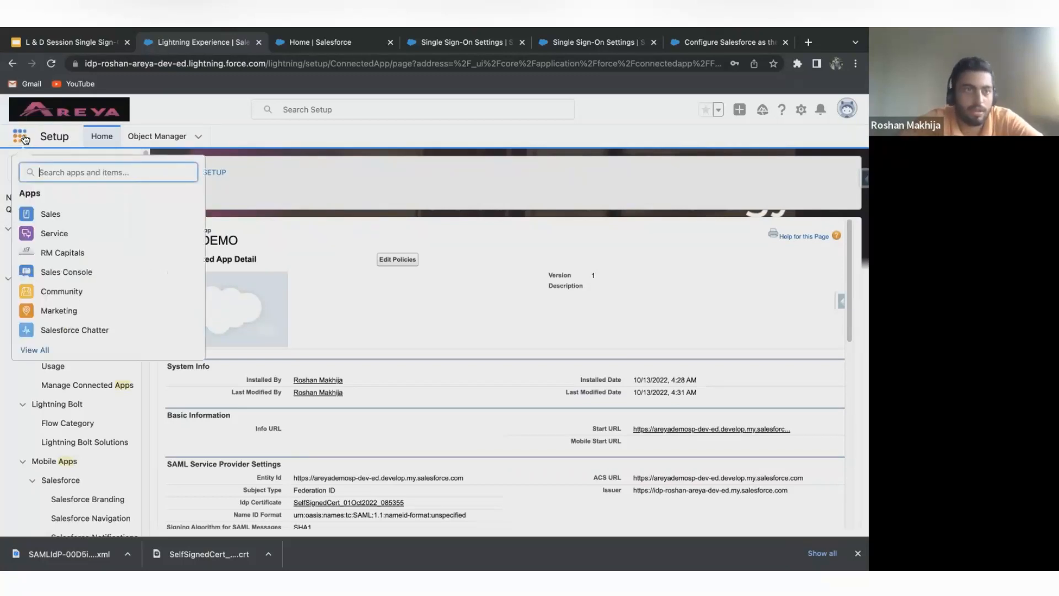
text(a)
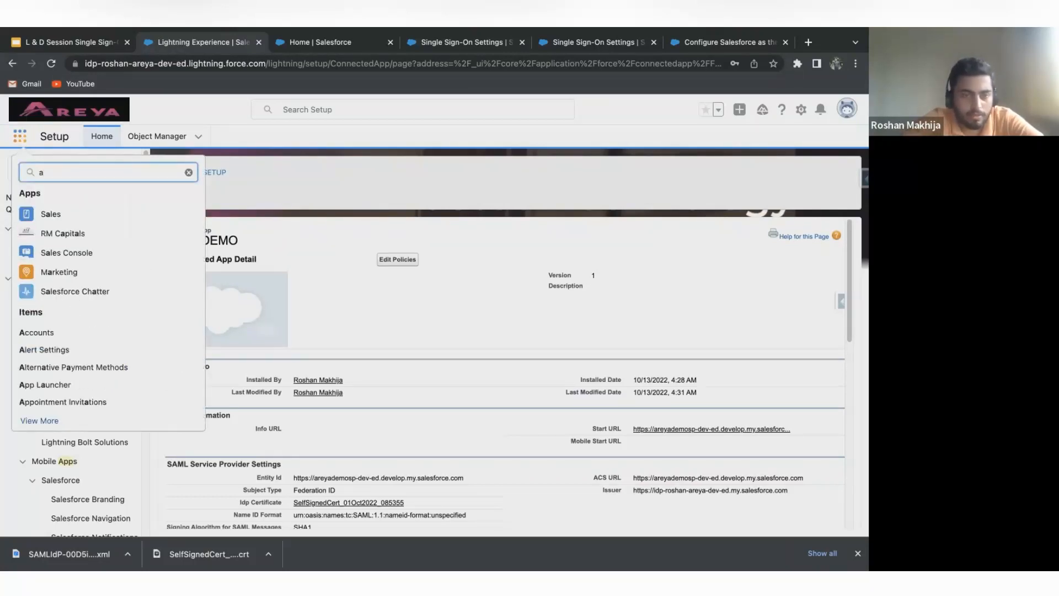
text(t)
key(BackSpace)
text(re)
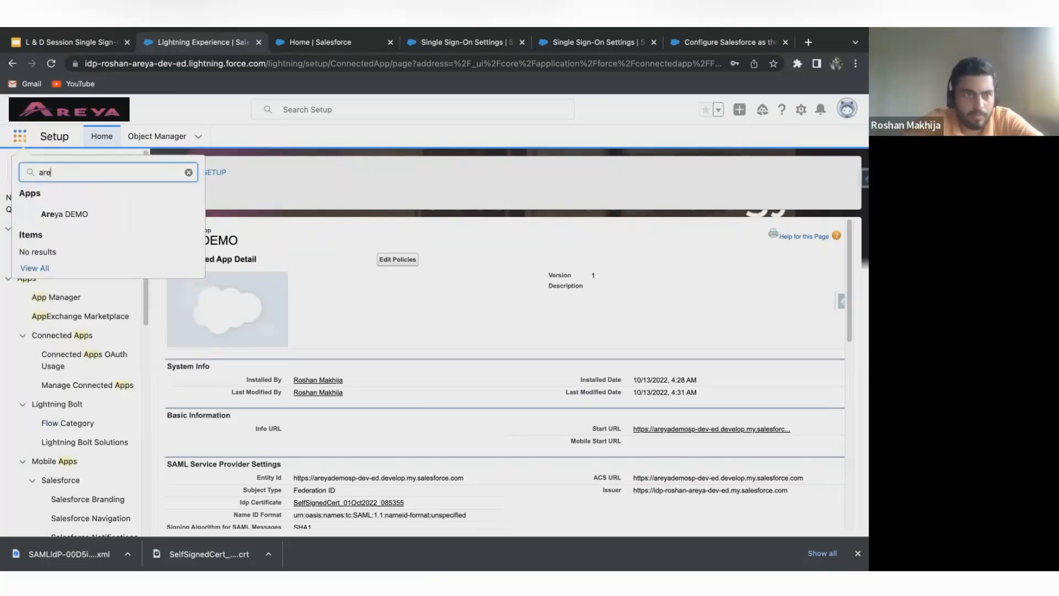
click(110, 221)
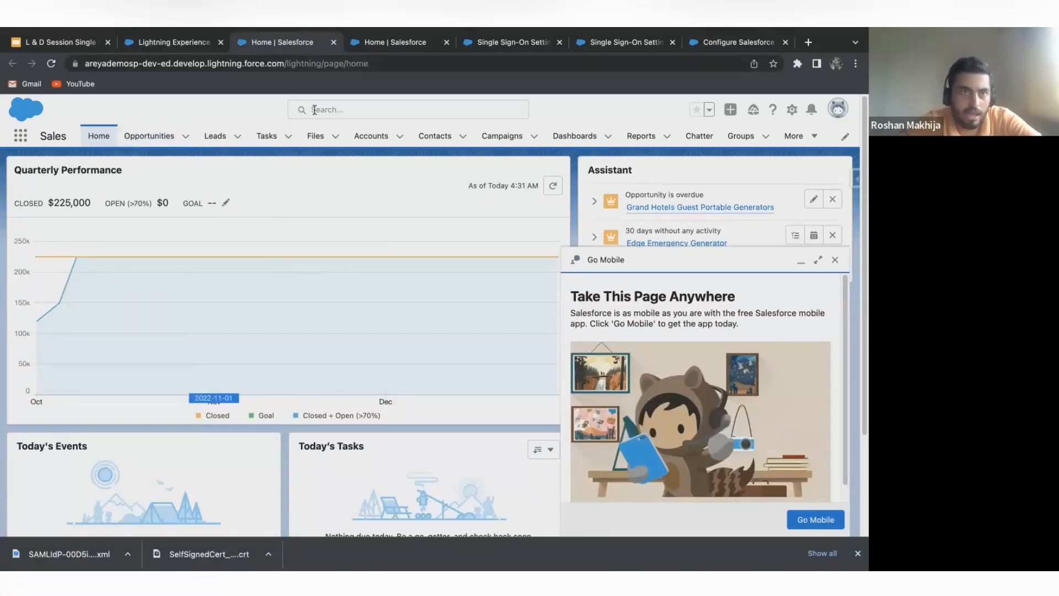
Close the service provider org's two Home pages and clear the App Launcher search in the identity provider org.
click(333, 42)
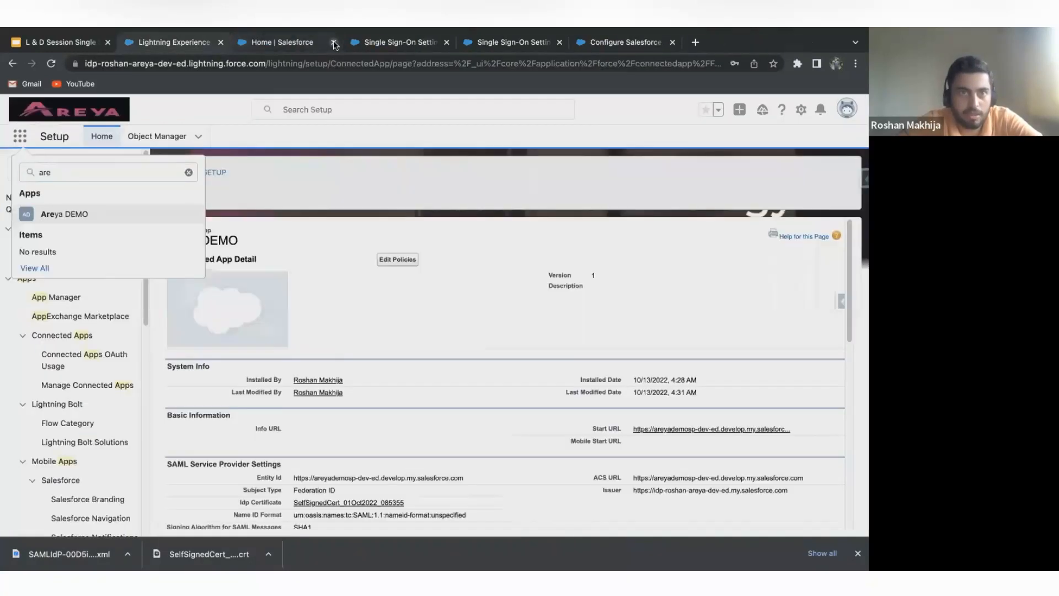
click(333, 42)
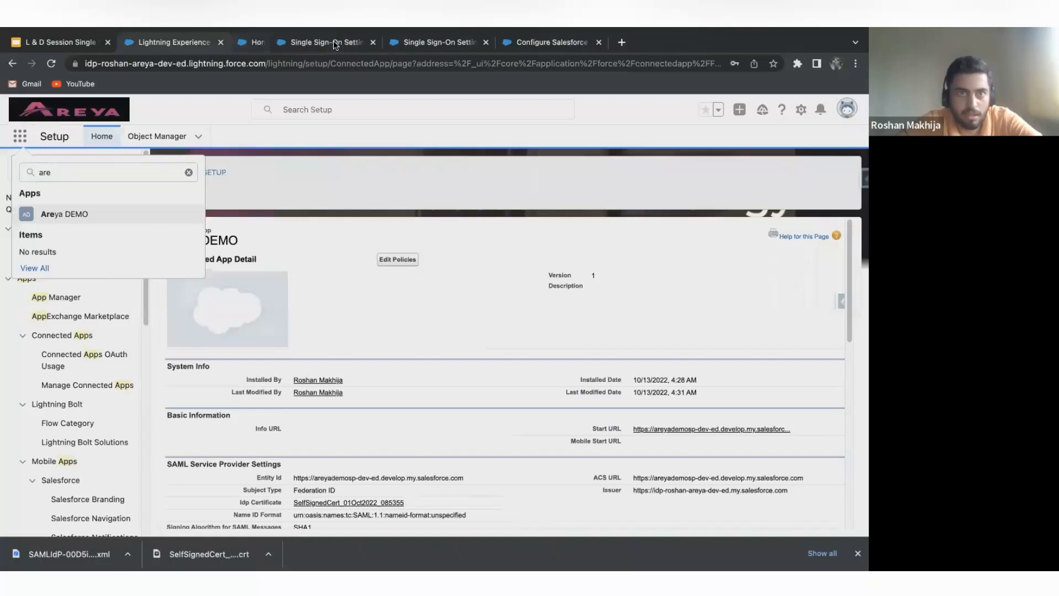
click(188, 172)
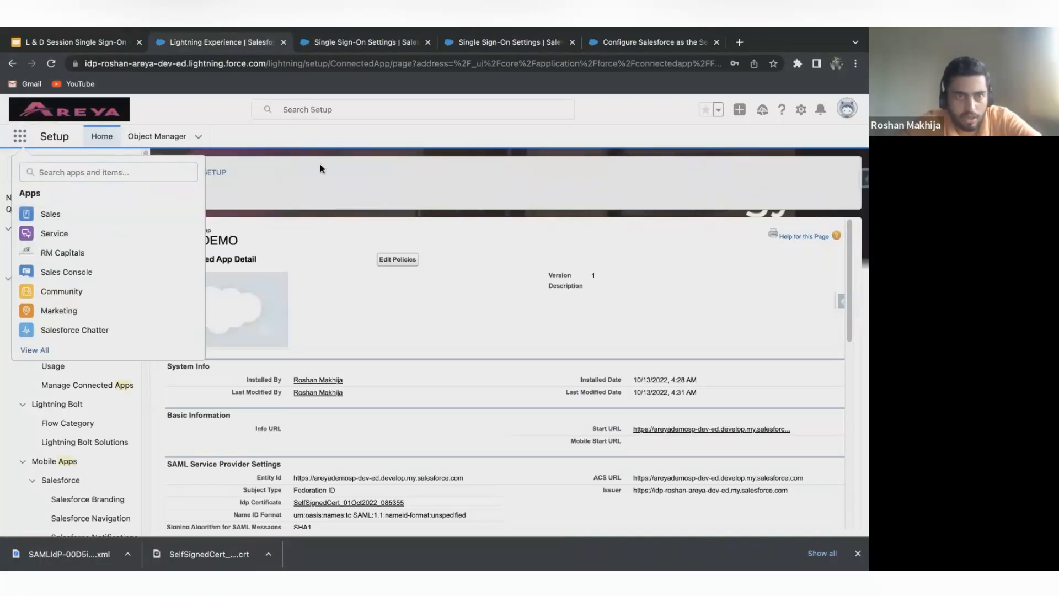
click(320, 163)
click(21, 138)
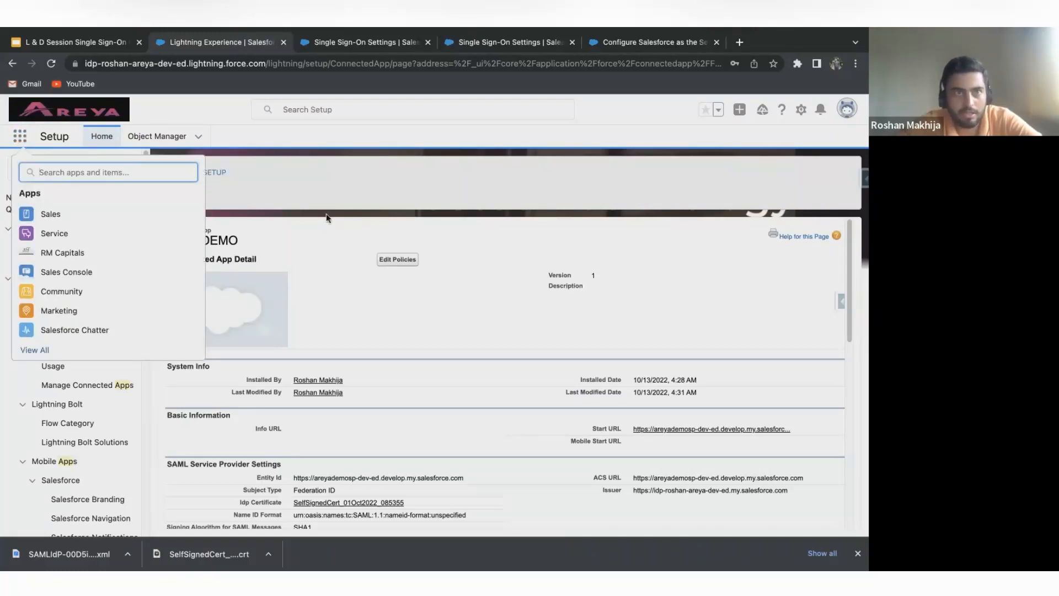
Switch to the Single Sign-On presentation in Google Slides and review the IdP and SP initiated flow items on the DEMO slide.
click(85, 45)
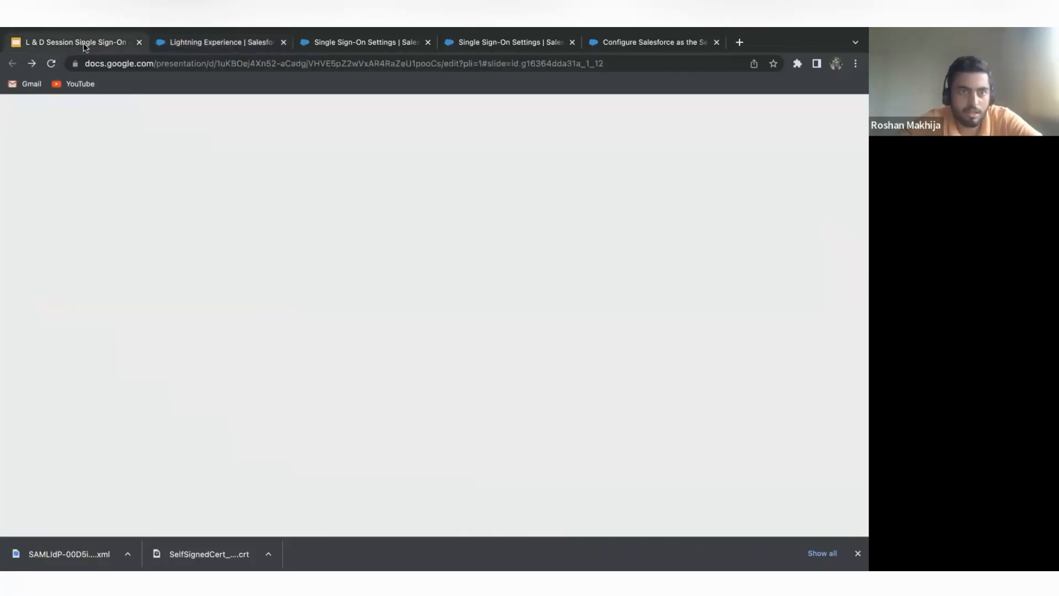
drag(308, 290, 461, 290)
drag(314, 302, 390, 302)
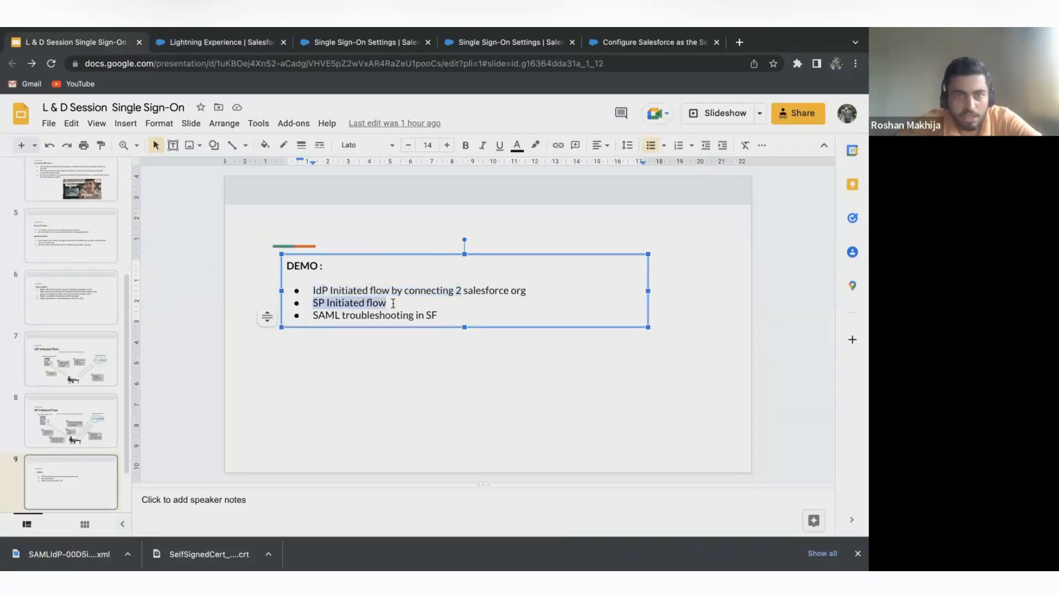
click(388, 302)
Find my domain in the areyademosp service provider org's Setup and open the My Domain settings.
click(349, 43)
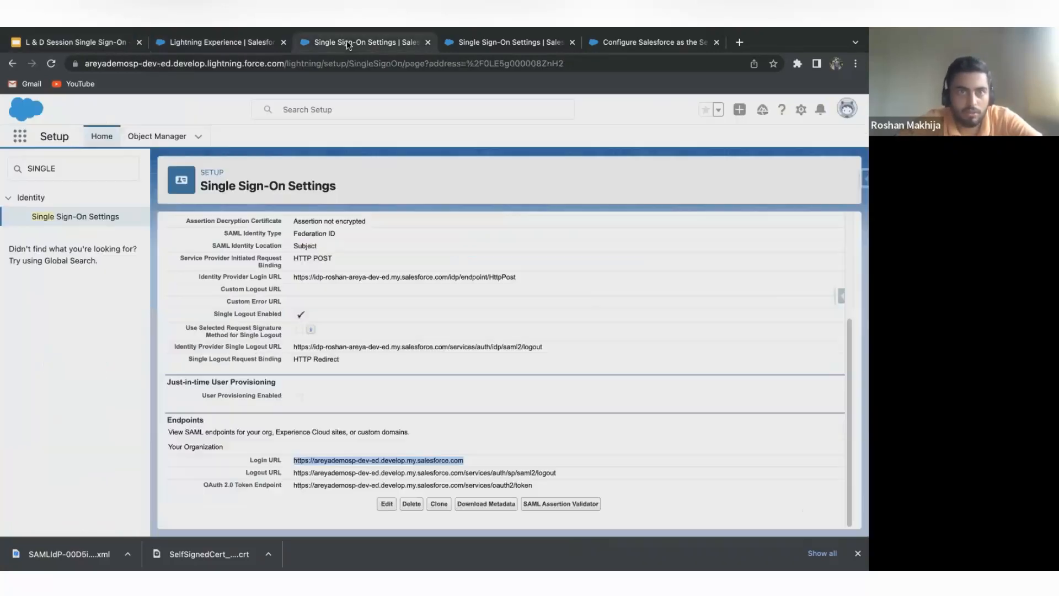
double_click(74, 171)
key(BackSpace)
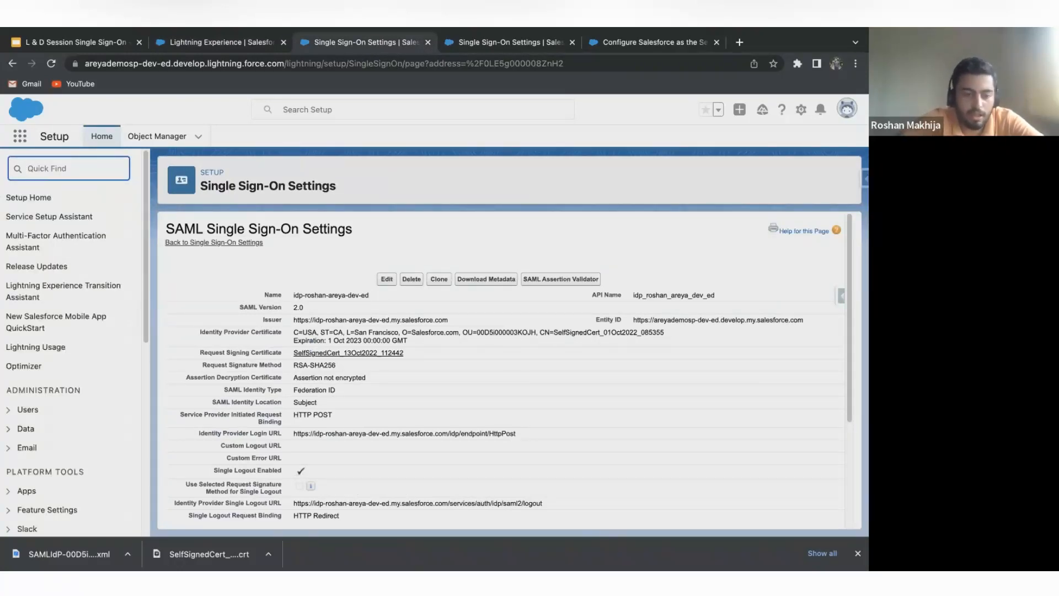
text(my)
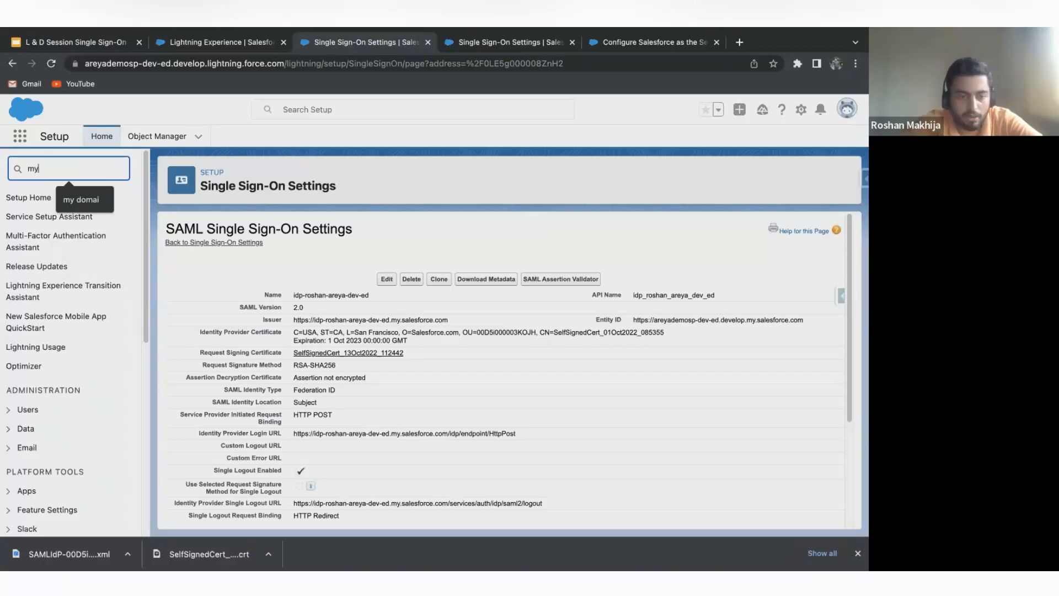
text( domai)
text(n)
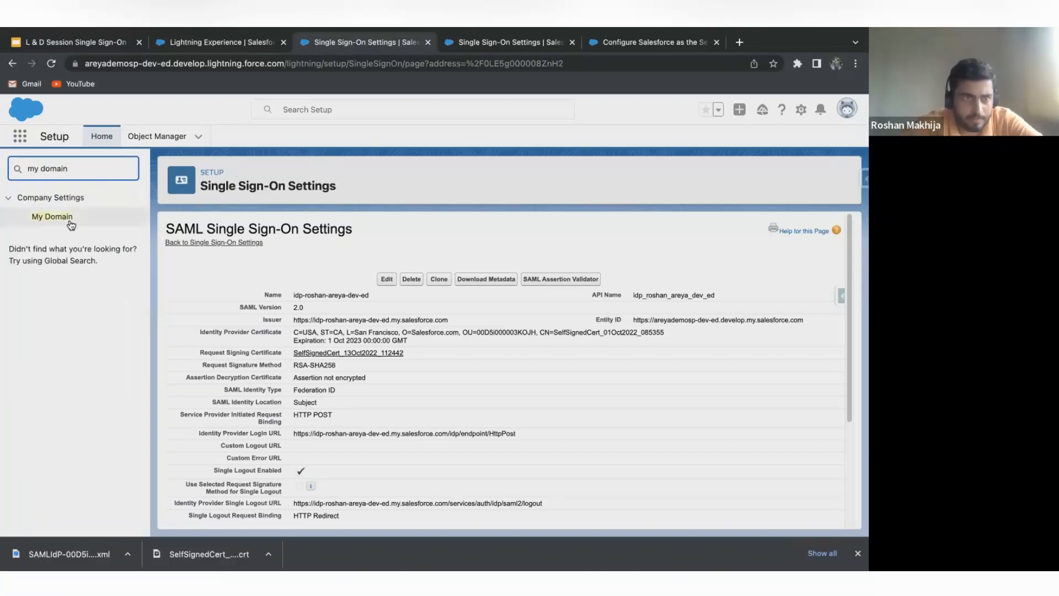
click(64, 217)
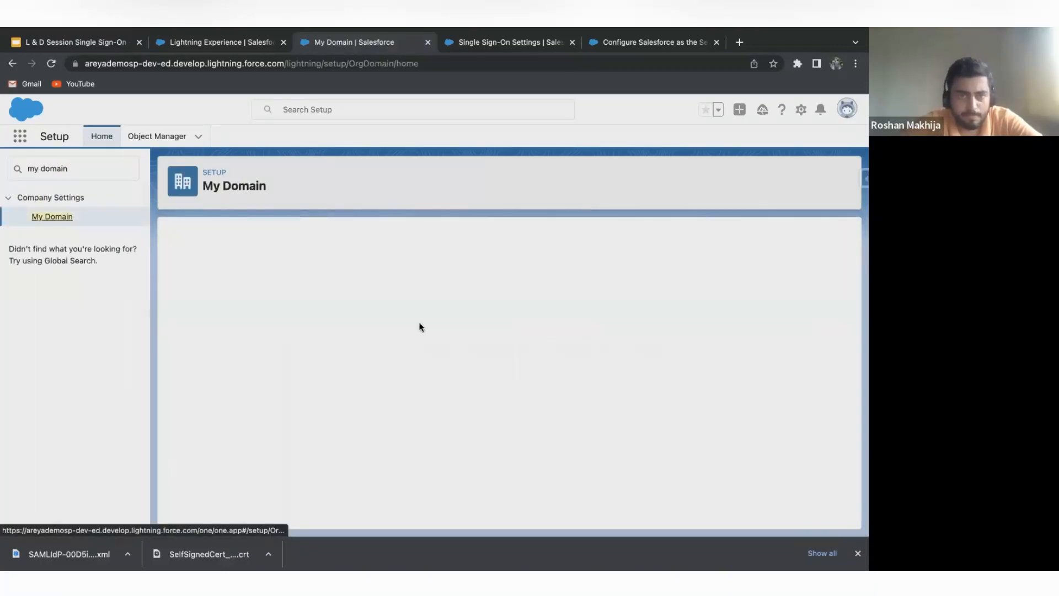
Enable the identity provider org as an authentication service beside Login Form in the Authentication Configuration and save.
scroll(436, 389, down, 1)
scroll(435, 388, down, 10)
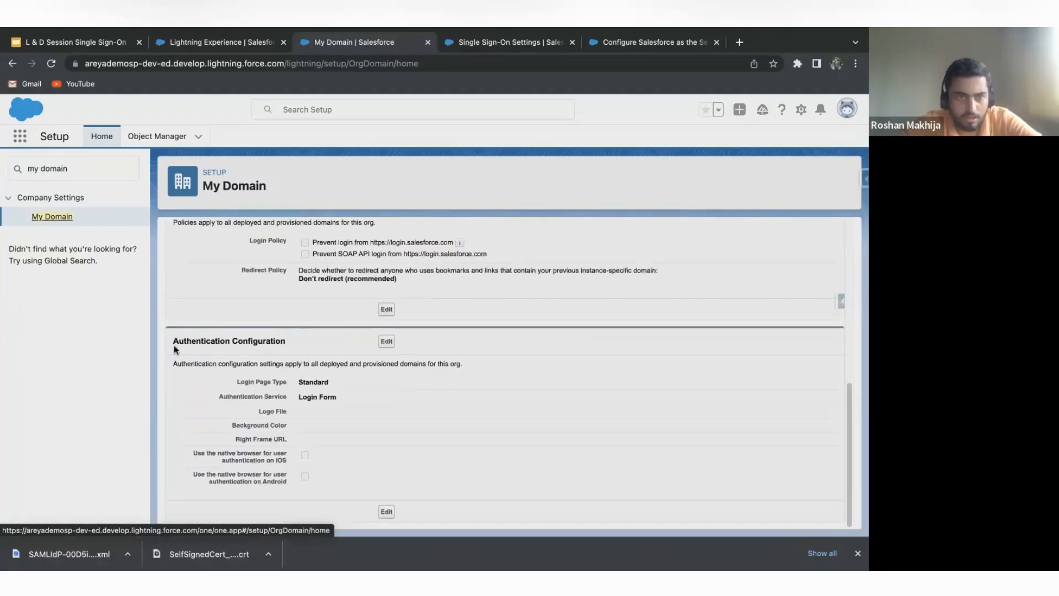
drag(173, 342, 283, 349)
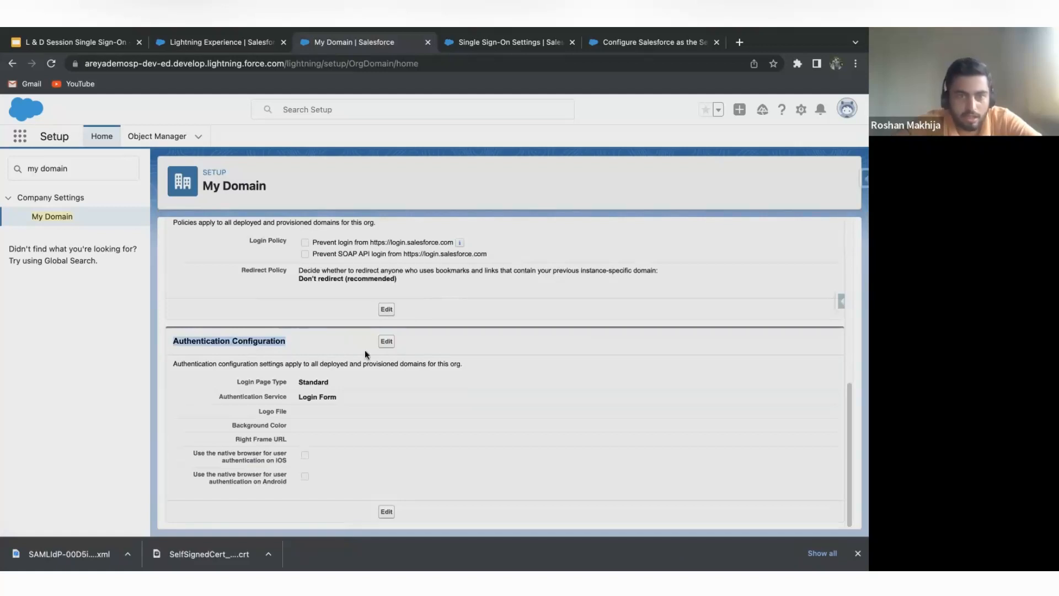
click(386, 341)
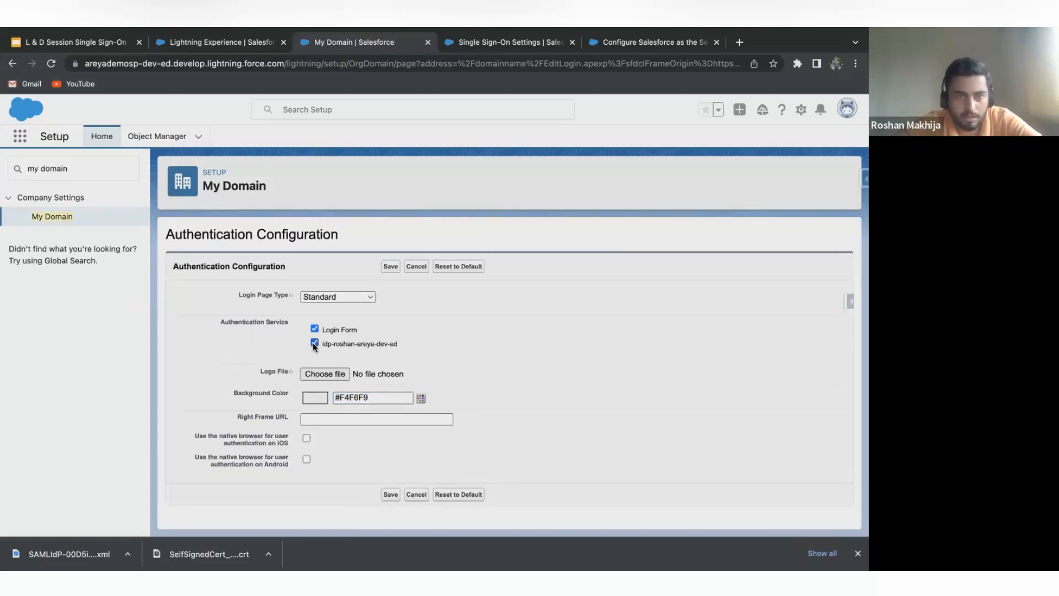
click(314, 343)
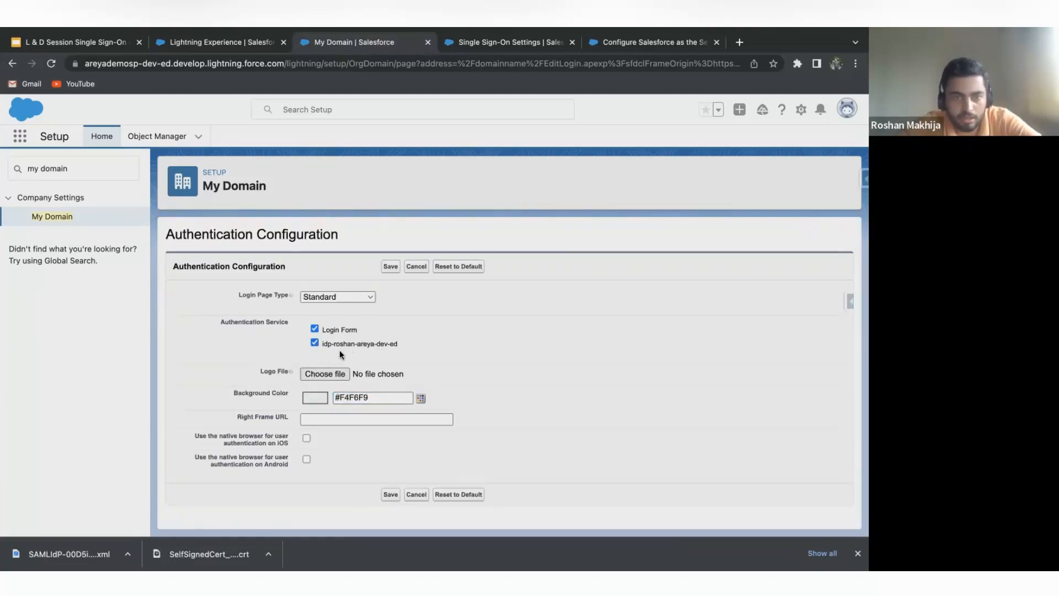
click(390, 495)
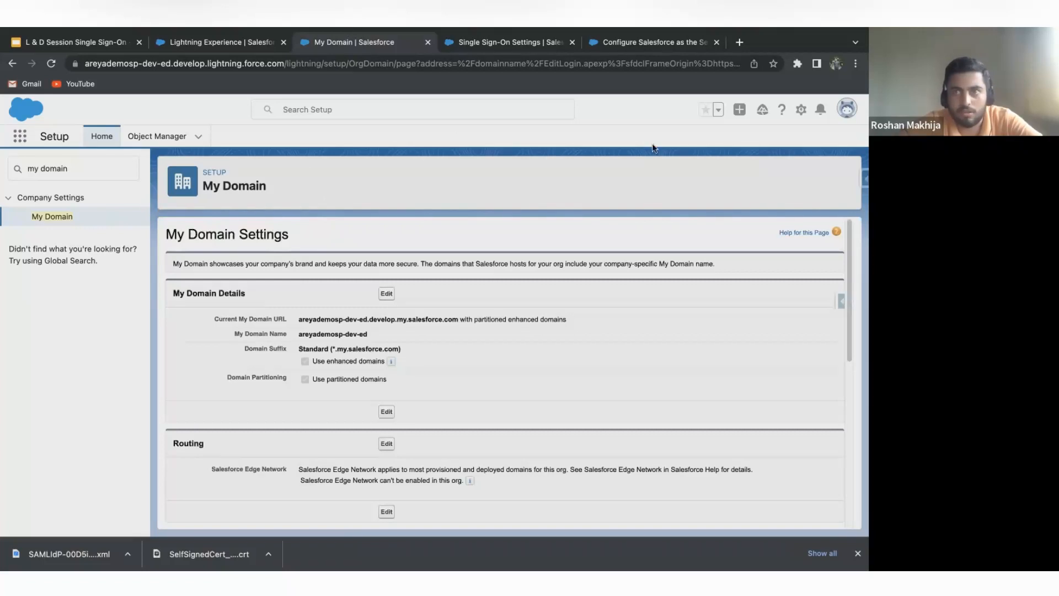
click(846, 108)
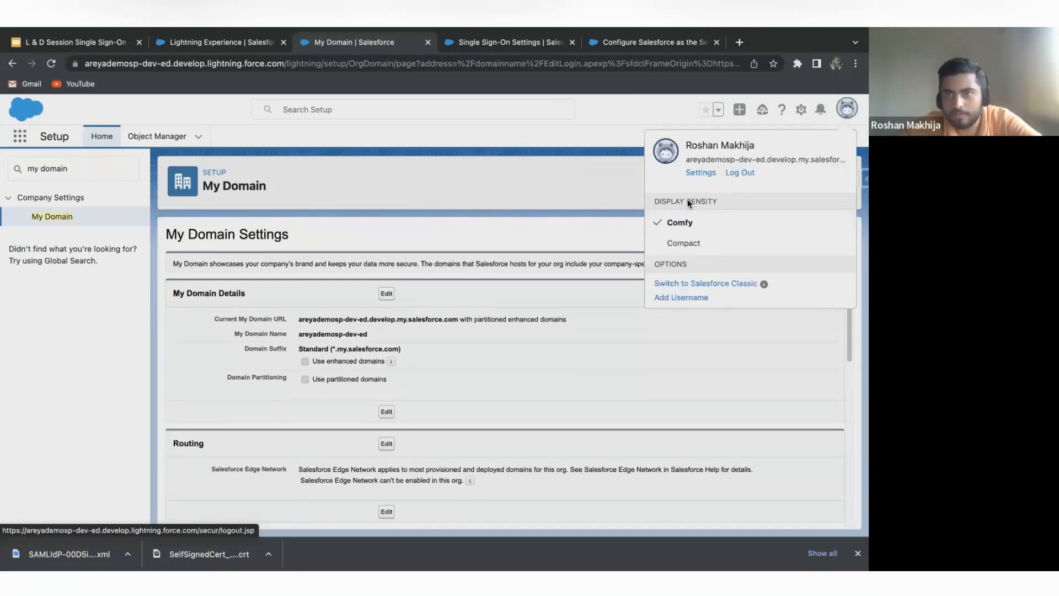
click(455, 210)
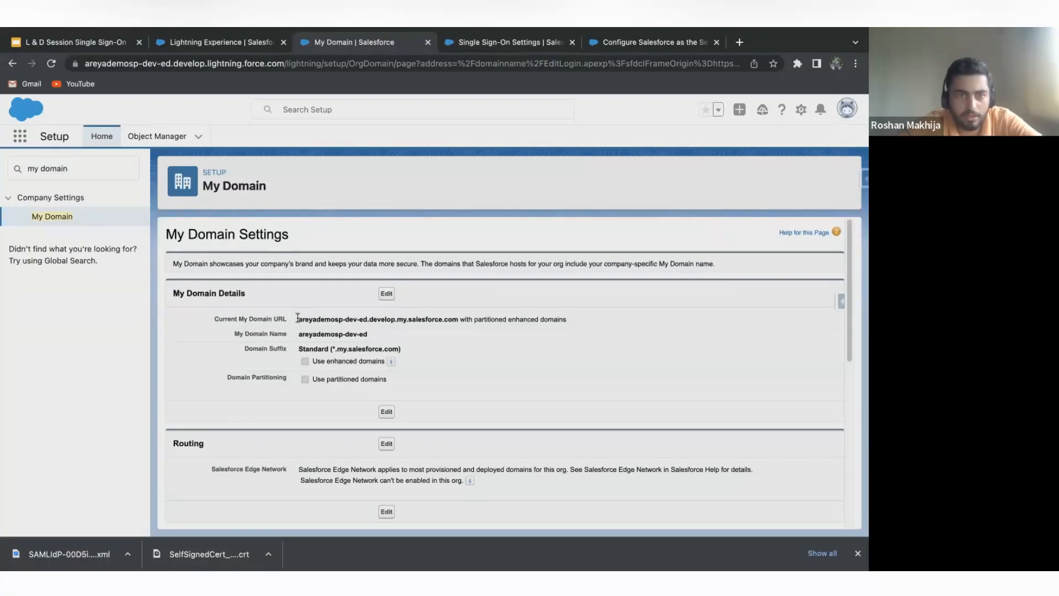
click(480, 43)
drag(632, 320, 810, 319)
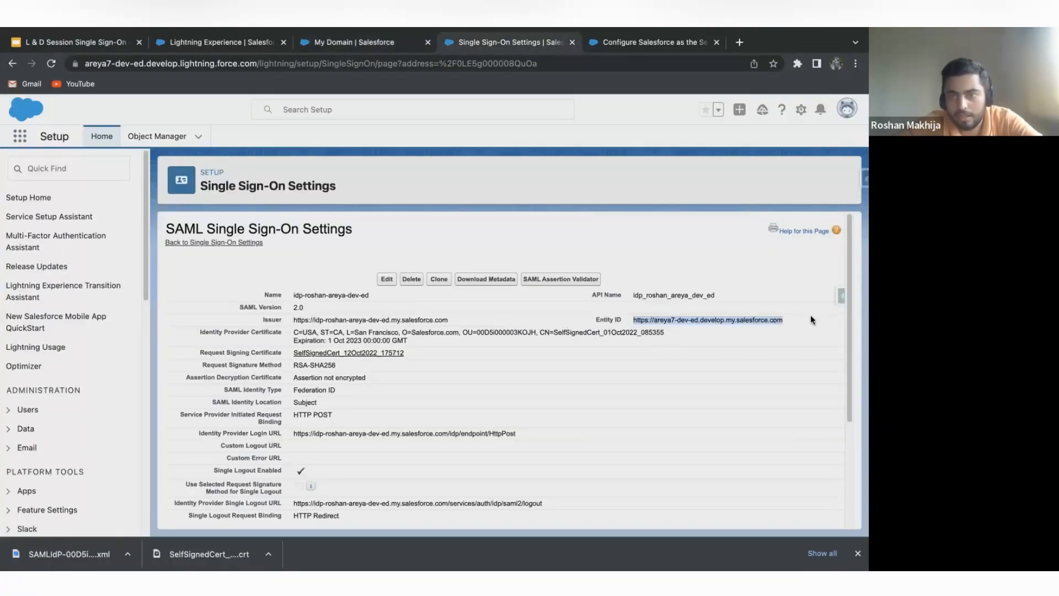
click(810, 316)
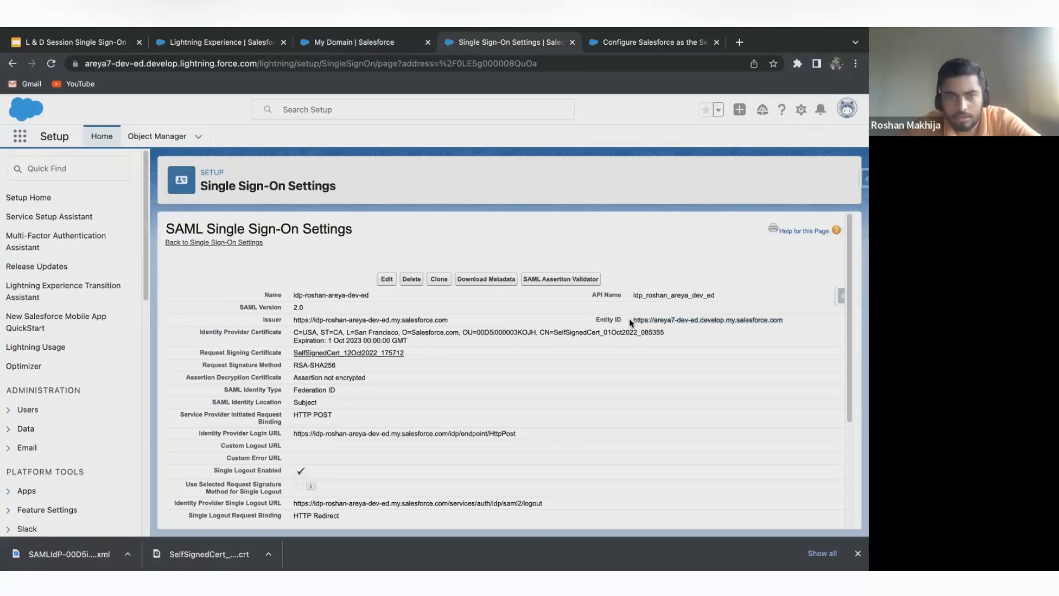
drag(630, 322, 785, 324)
key(ctrl+c)
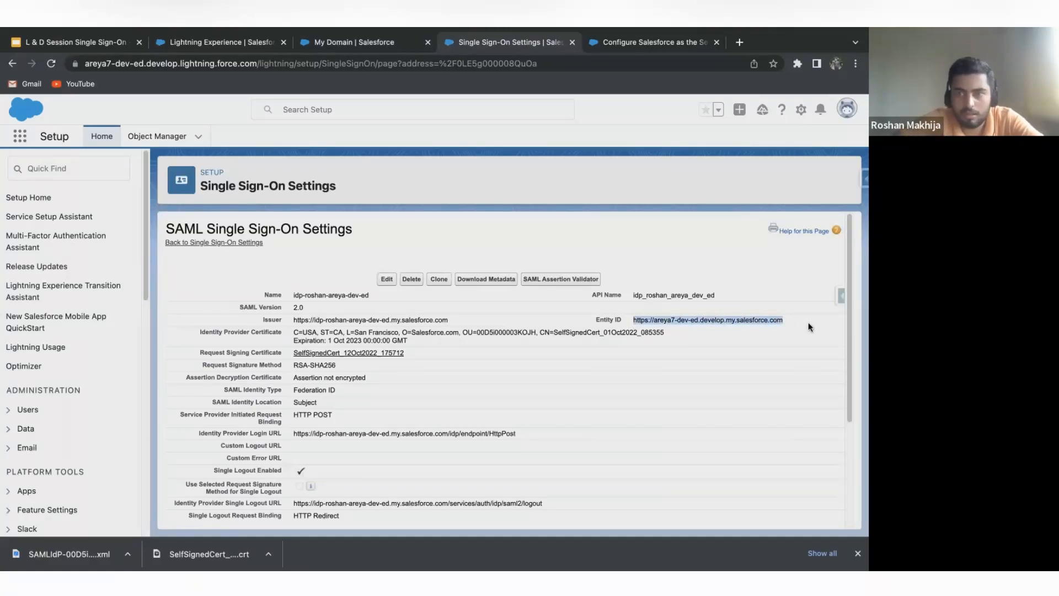
Log out of both service provider orgs, areyademosp-dev-ed and areya7-dev-ed.
click(360, 44)
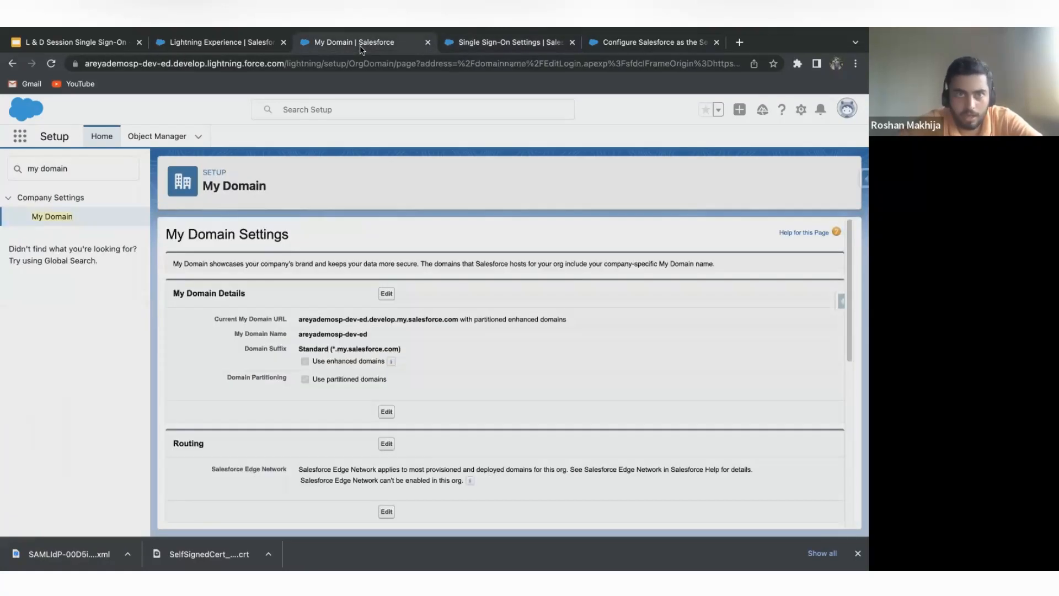
click(846, 108)
click(730, 177)
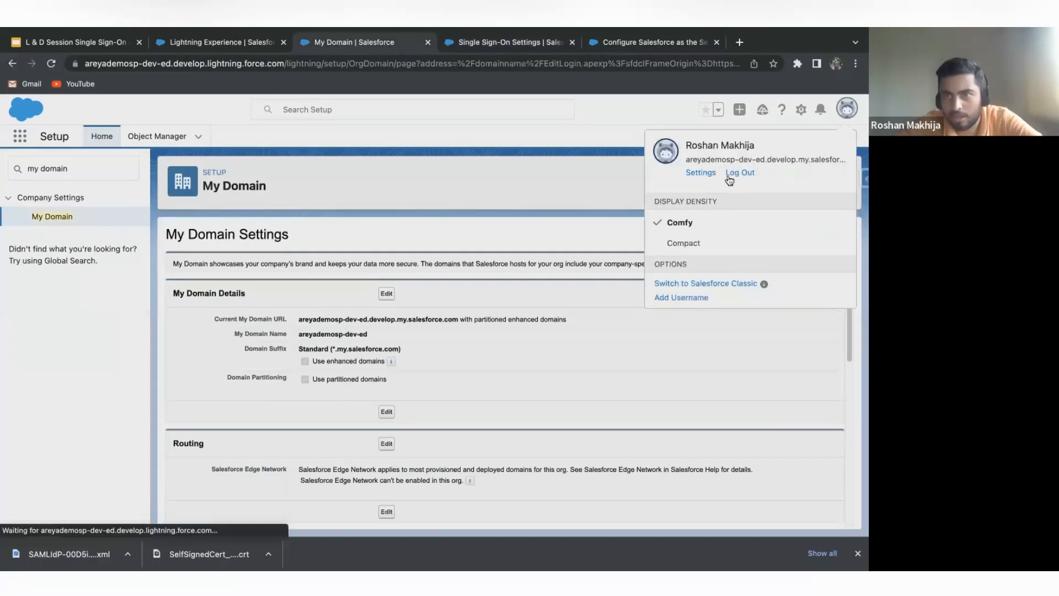
click(505, 43)
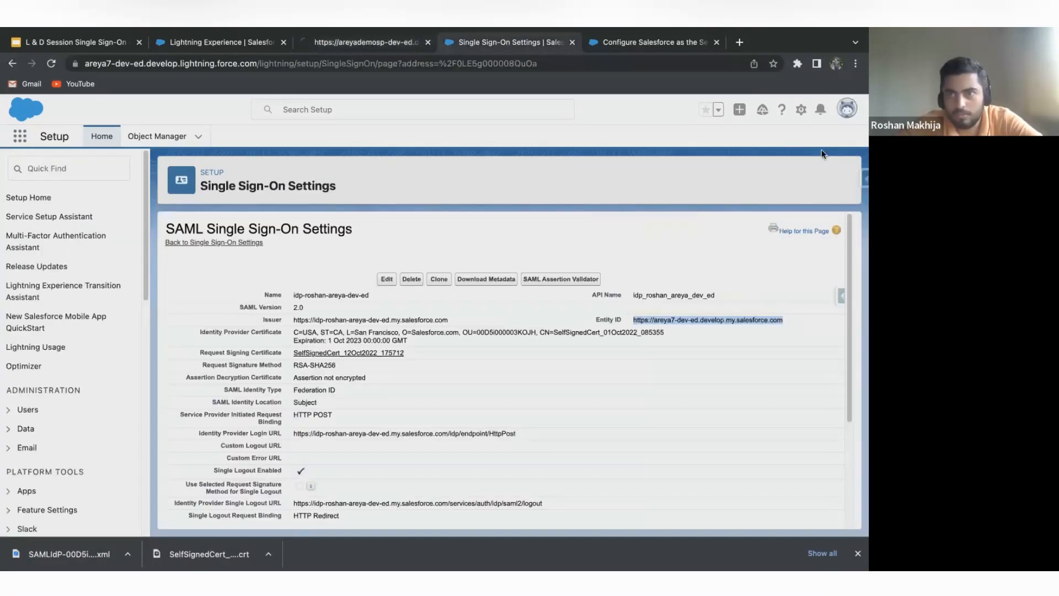
click(845, 110)
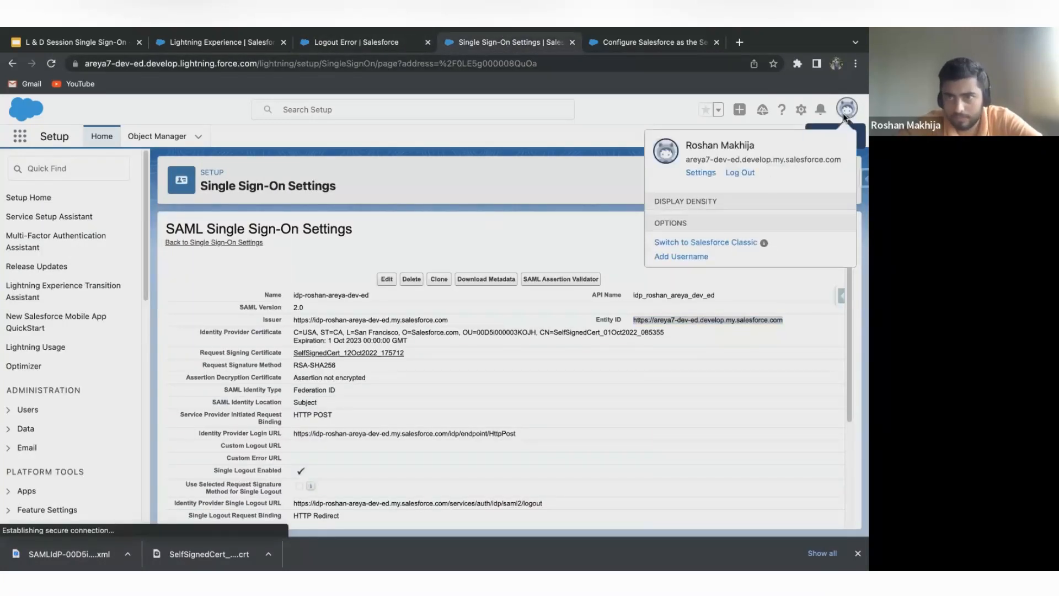
click(739, 172)
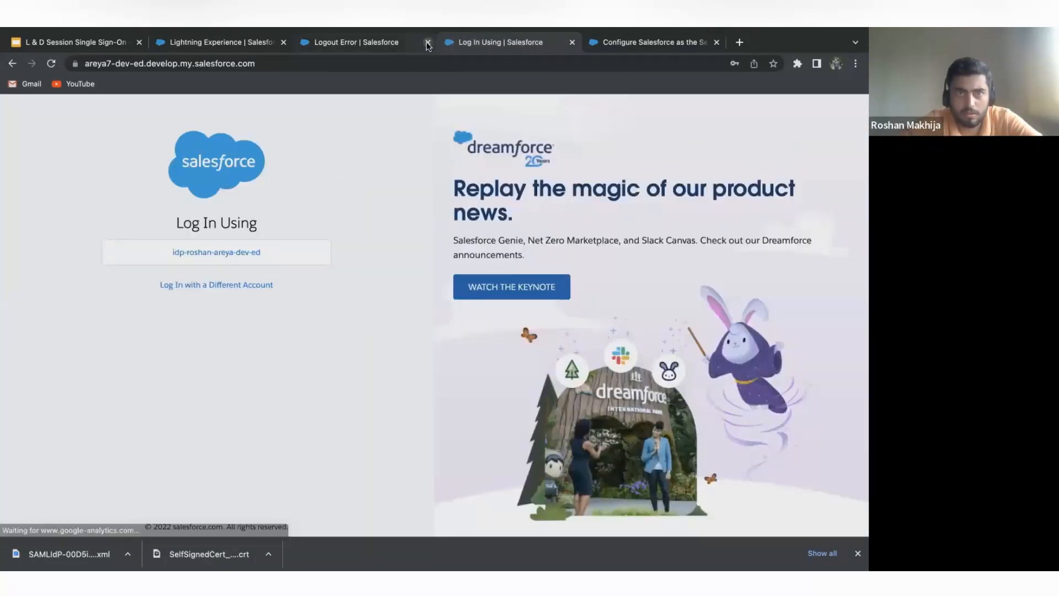
click(428, 42)
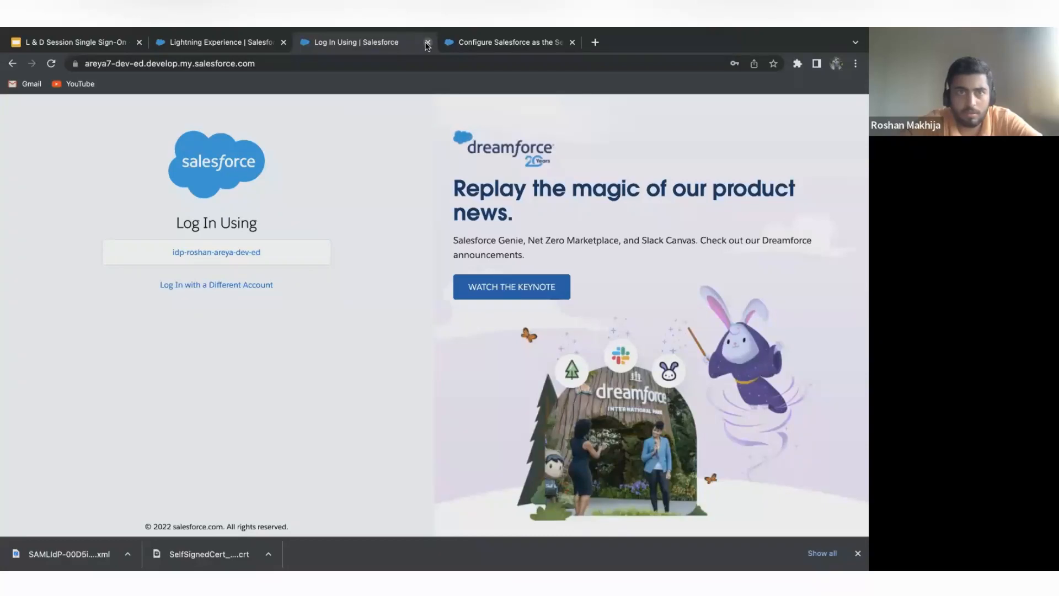
click(427, 42)
click(447, 42)
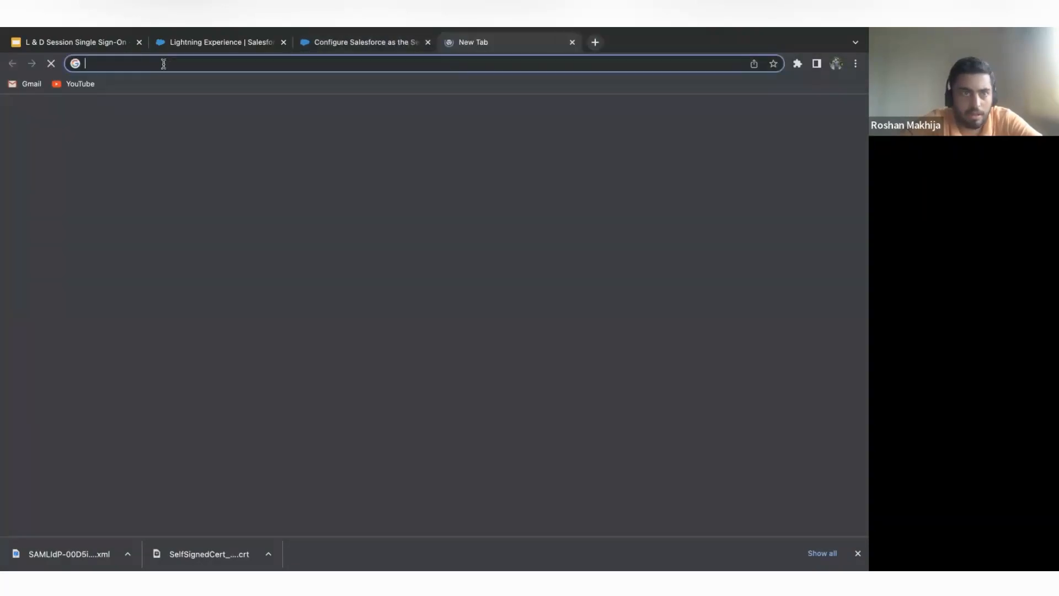
key(ctrl+v)
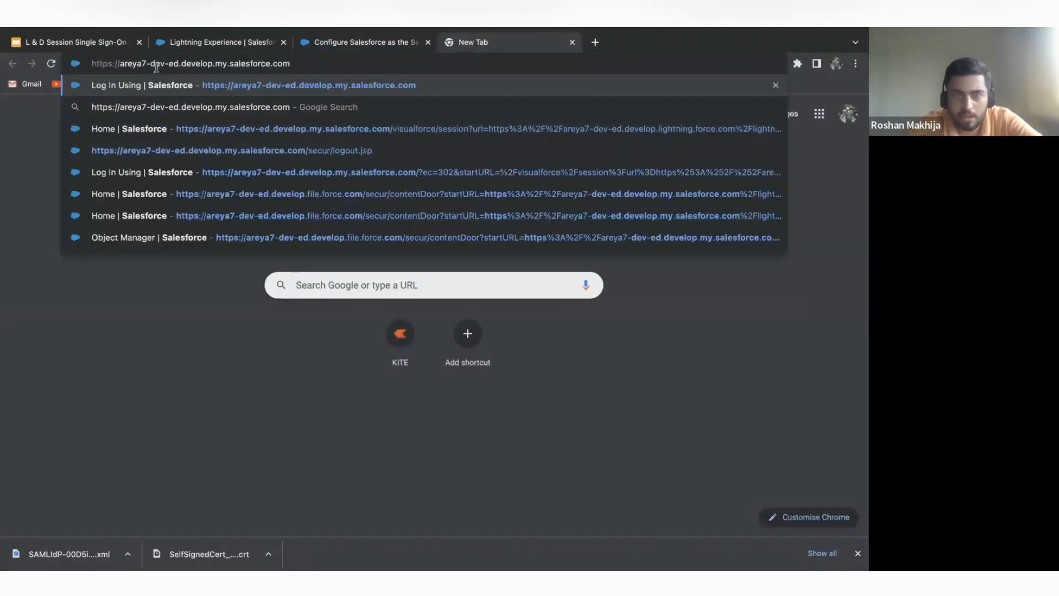
key(Return)
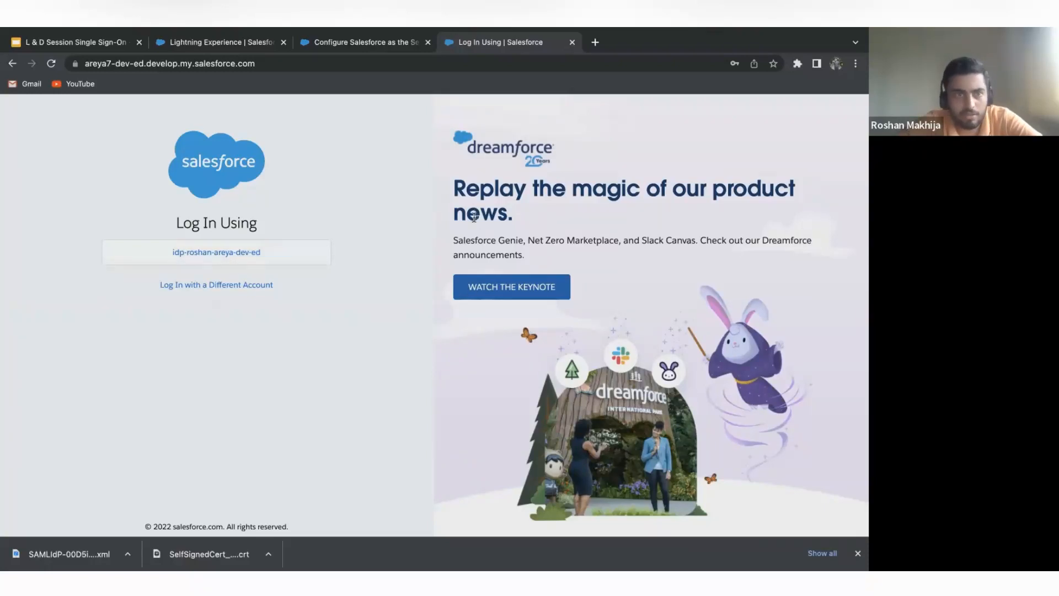
click(205, 259)
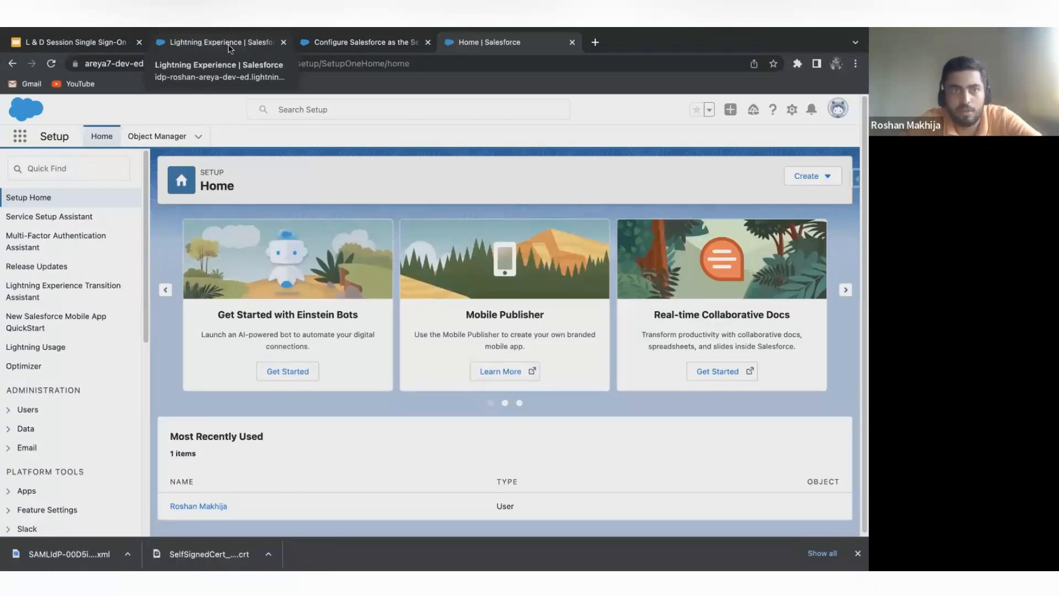
Check the demo agenda slide in the Single Sign-On presentation and return to the identity provider org's connected app page.
click(104, 46)
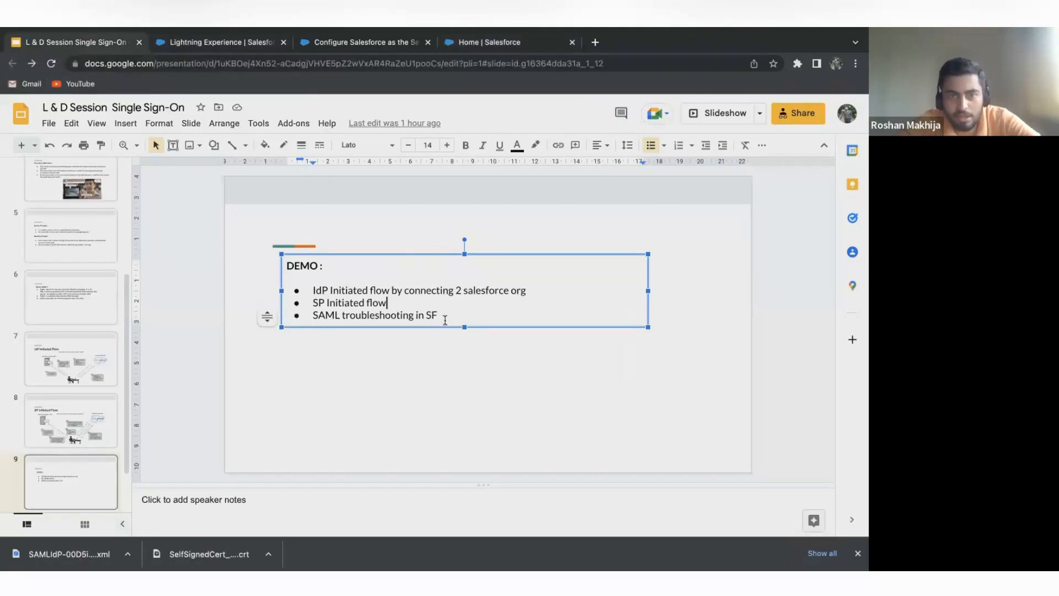
click(365, 44)
click(222, 39)
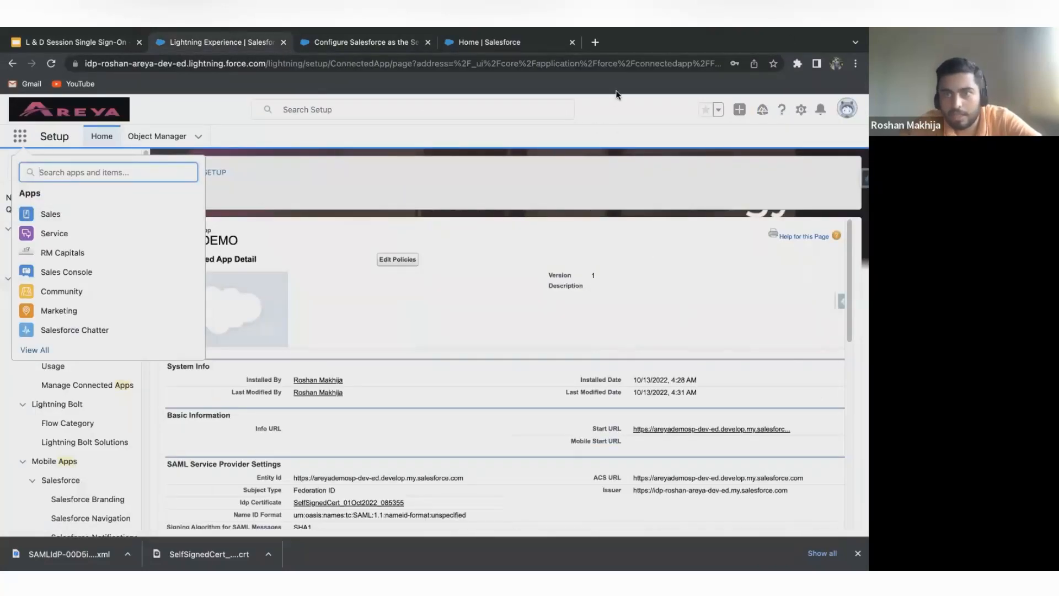
Start the SAML tracing browser extension and log in to areyademosp-dev-ed through the connected app's IdP-Initiated Login URL.
click(797, 64)
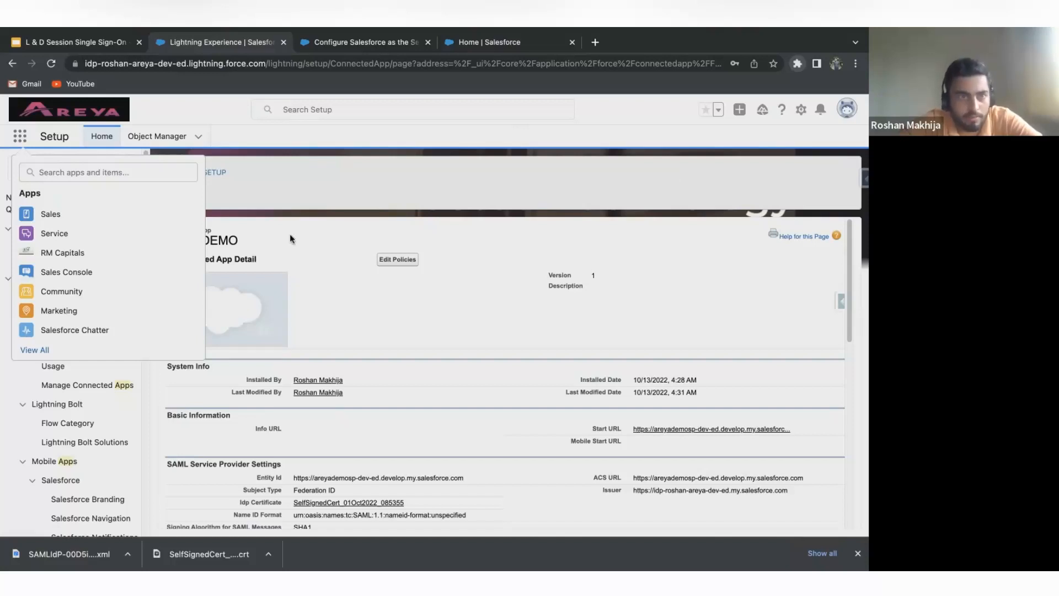
click(245, 168)
click(245, 167)
scroll(293, 259, down, 10)
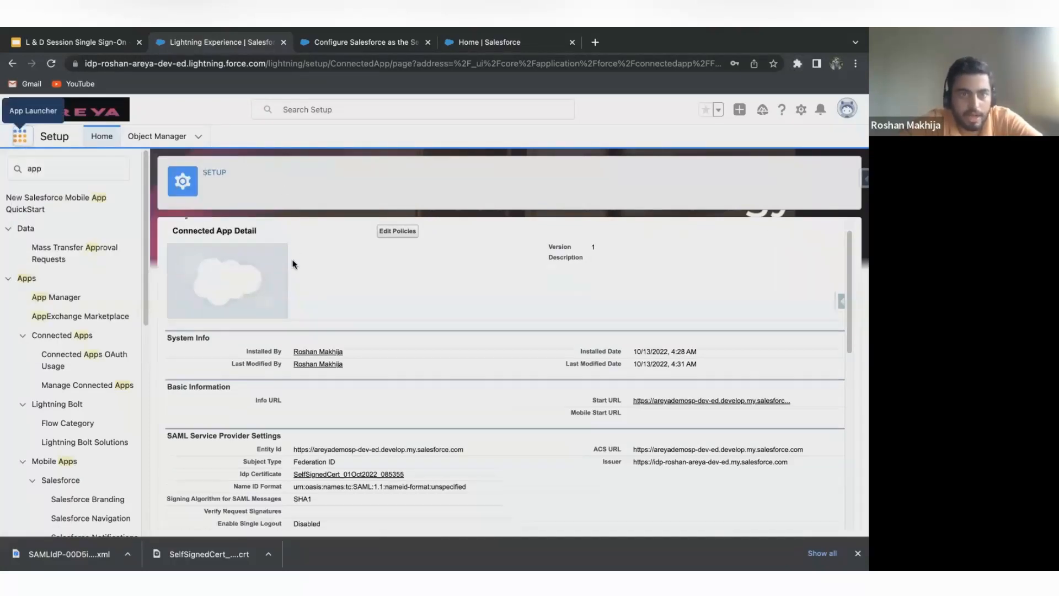
scroll(293, 263, up, 3)
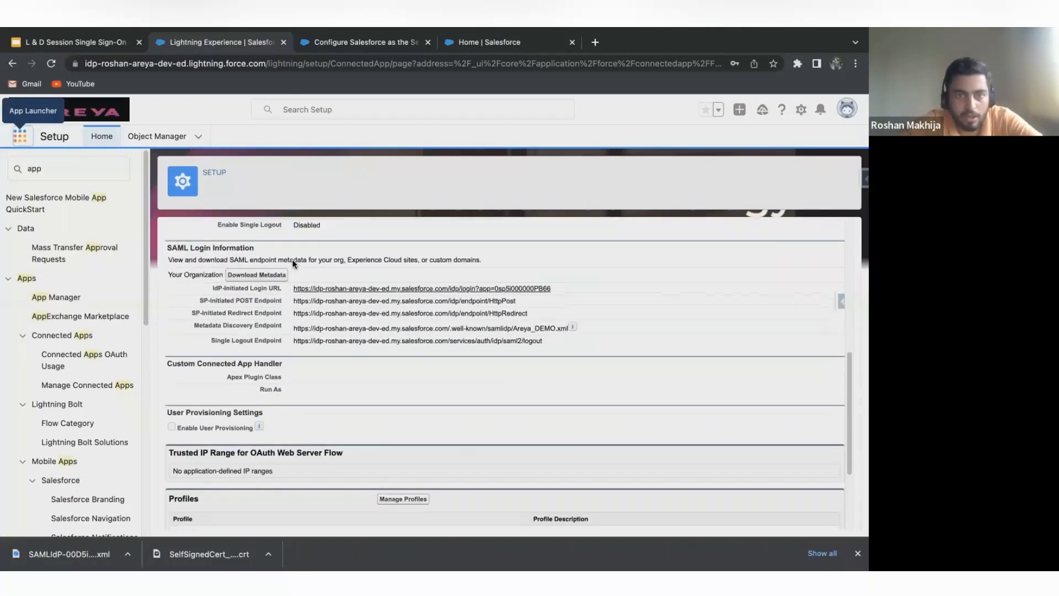
click(388, 290)
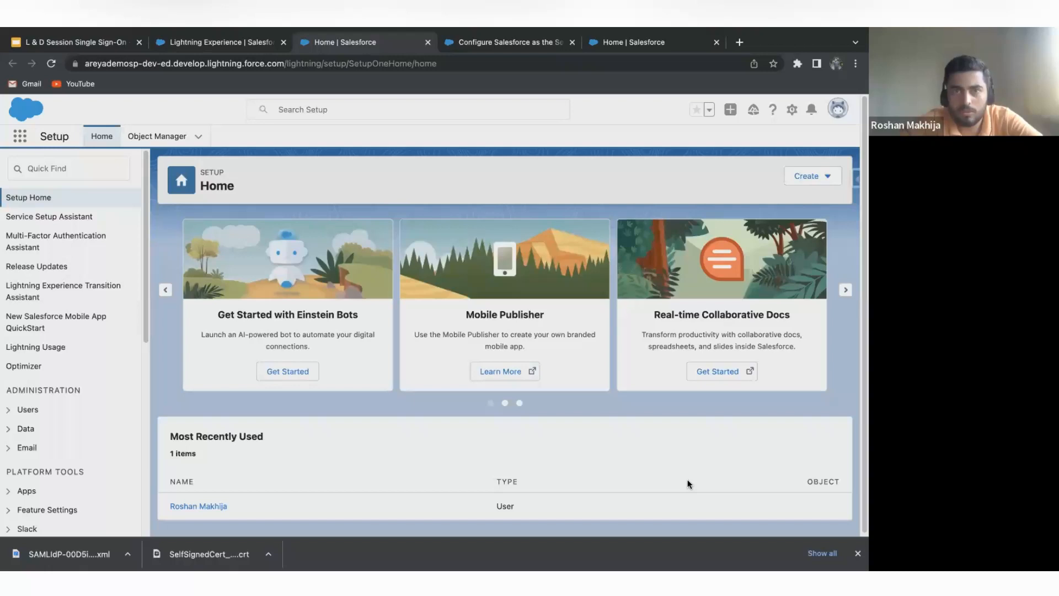
In the SAML trace window, open the SAML response of the POST request to areyademosp-dev-ed.develop.my.salesforce.com and copy it in full.
key(super+grave)
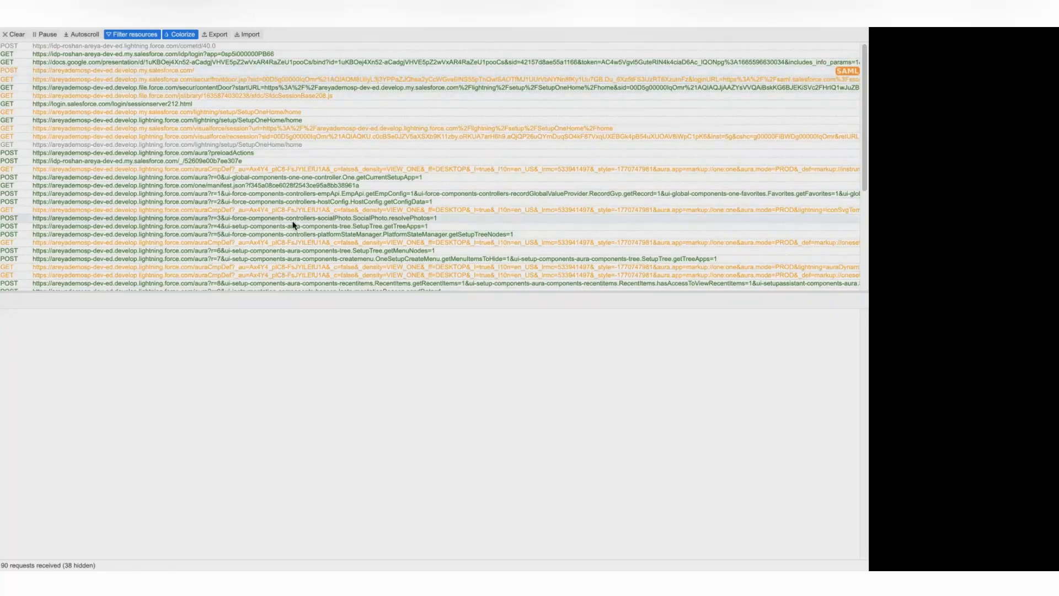
scroll(293, 222, down, 2)
scroll(292, 221, up, 2)
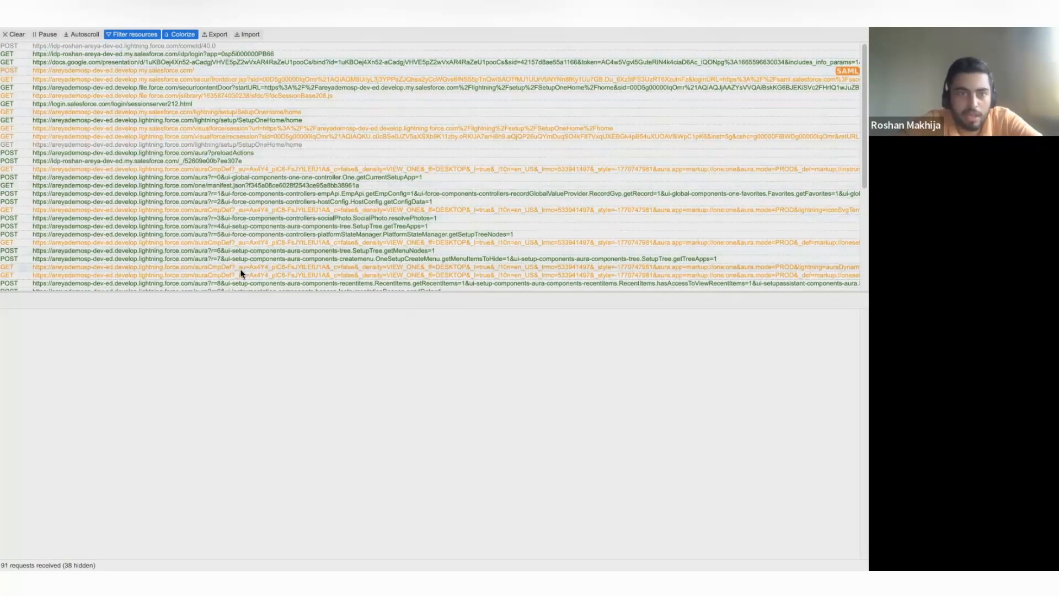
scroll(240, 270, down, 2)
scroll(240, 269, down, 2)
scroll(240, 269, up, 5)
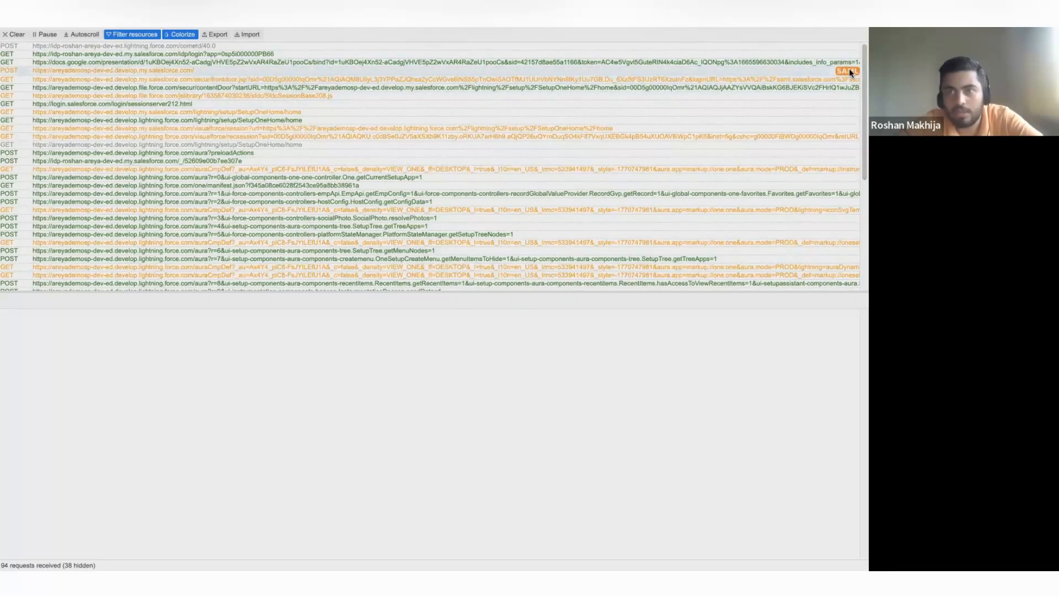
click(806, 70)
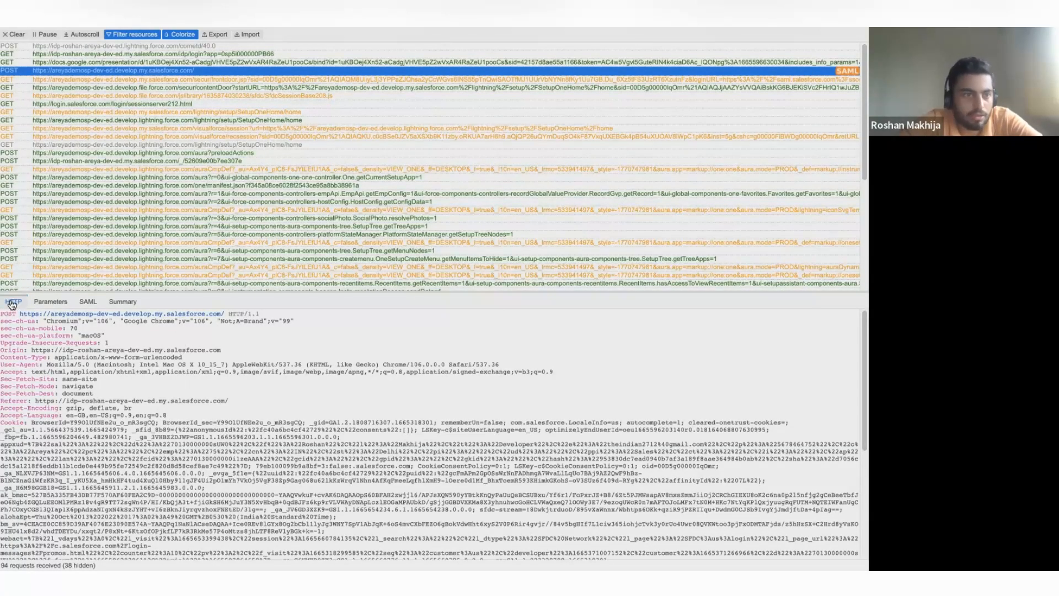
click(94, 305)
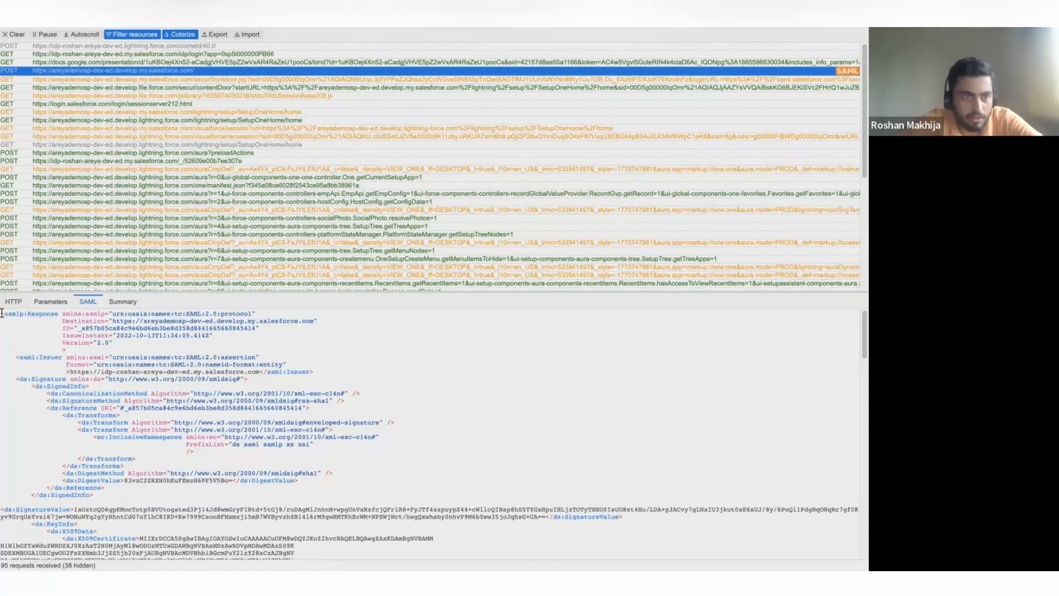
drag(2, 314, 118, 568)
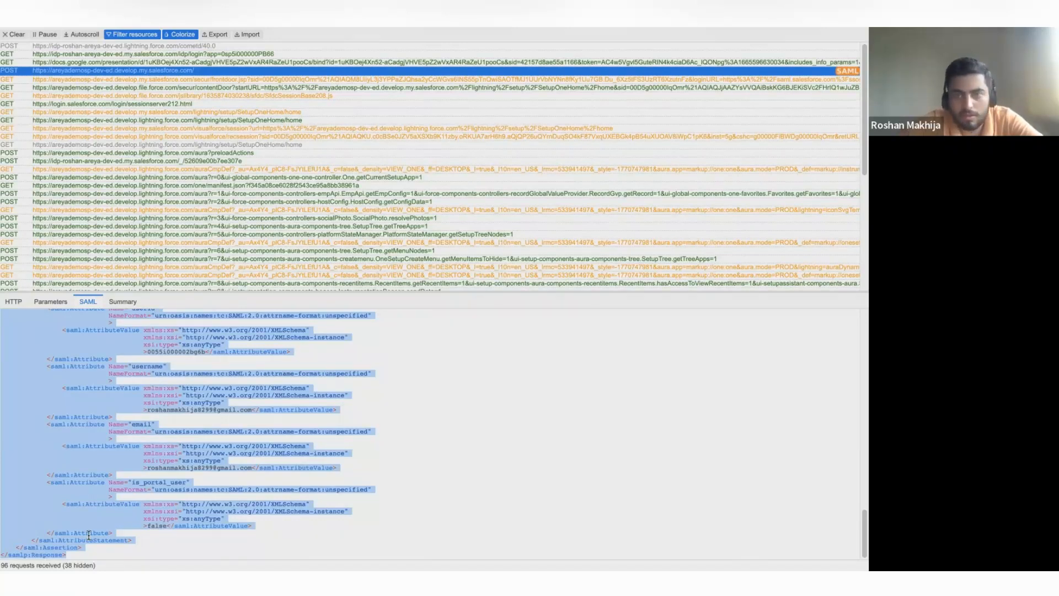
Switch back to the areyademosp-dev-ed org, search Setup for "single" and open Single Sign-On Settings.
key(ctrl+Left)
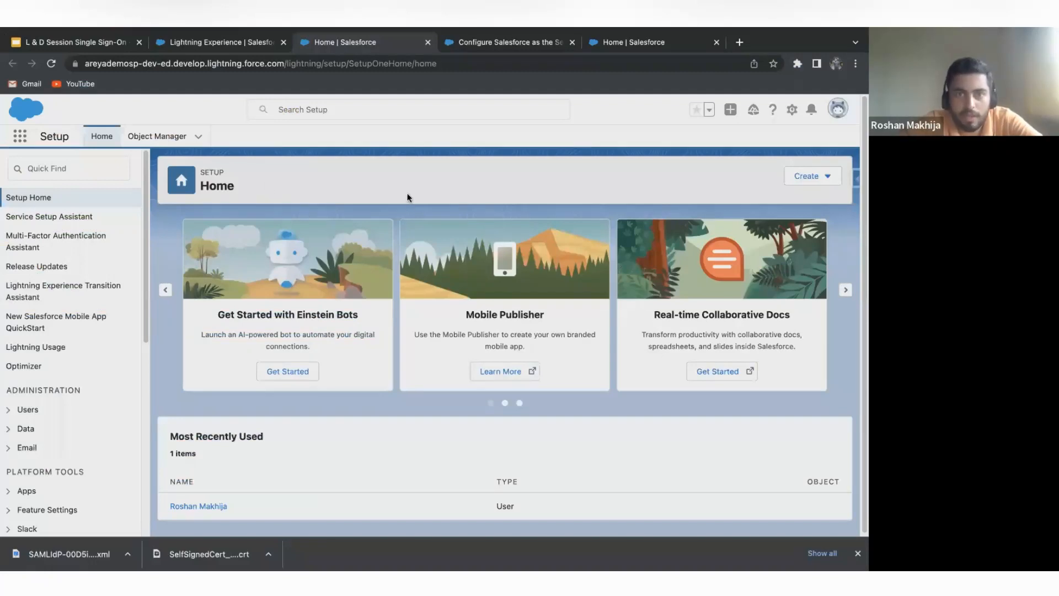
scroll(300, 247, down, 1)
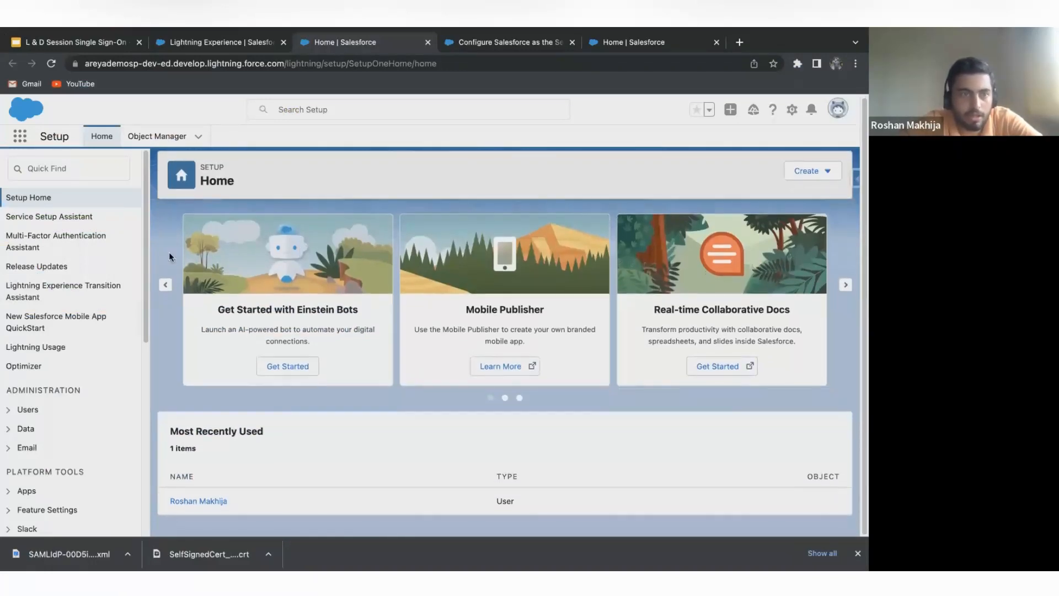
click(47, 168)
text(si)
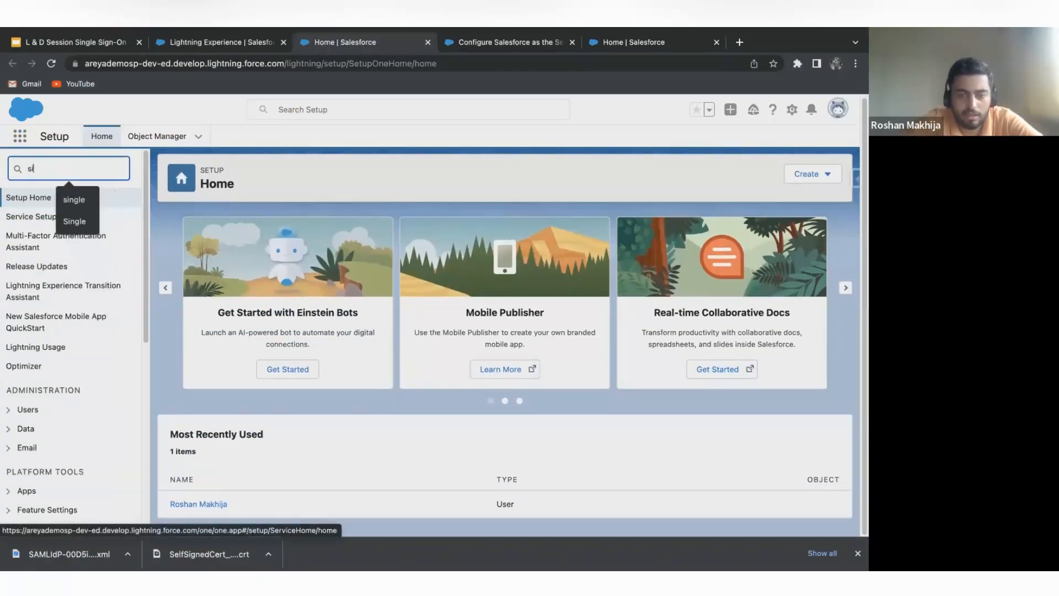
text(ngle)
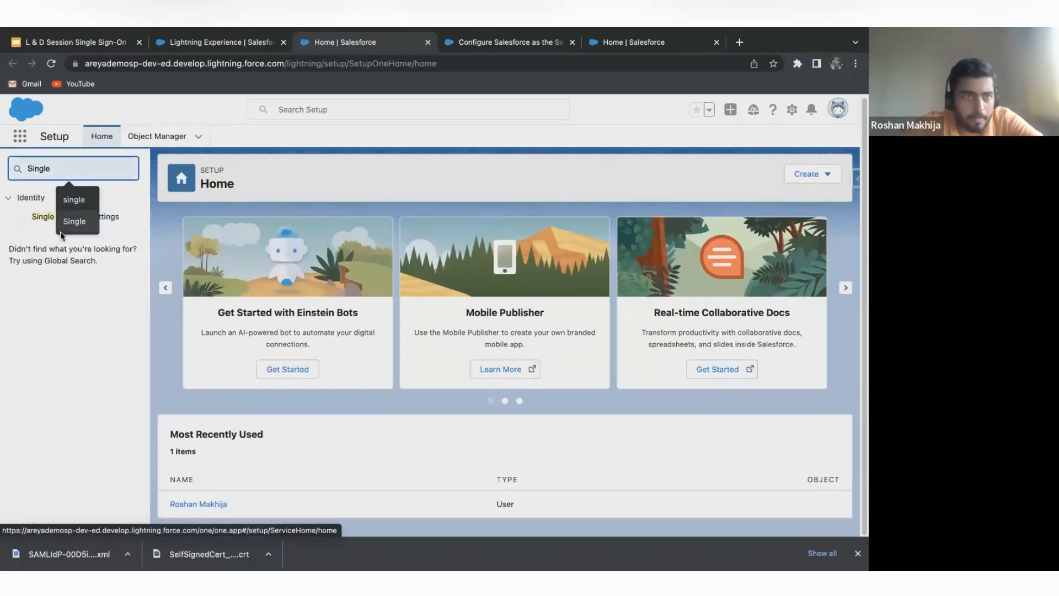
click(35, 220)
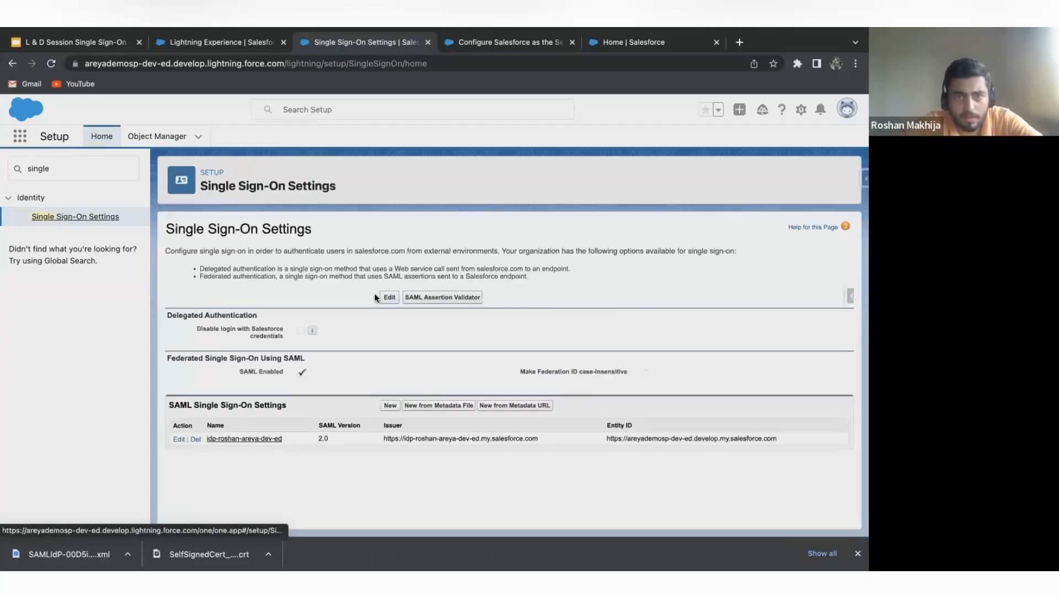
Open the SAML Assertion Validator, paste the copied SAML response and validate it with (Auto detect config).
click(461, 300)
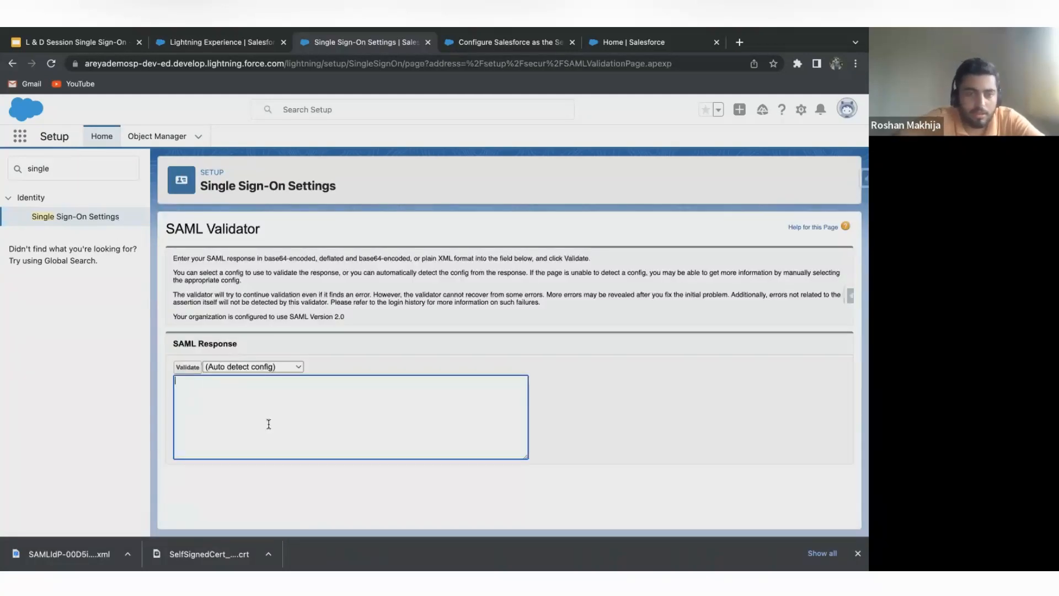
key(super+v)
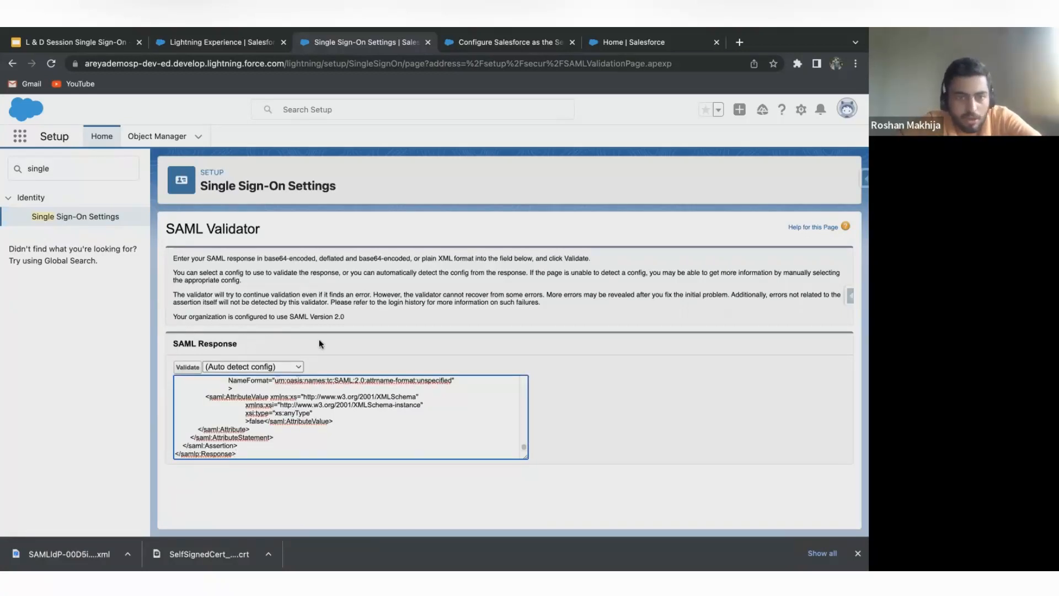
click(188, 368)
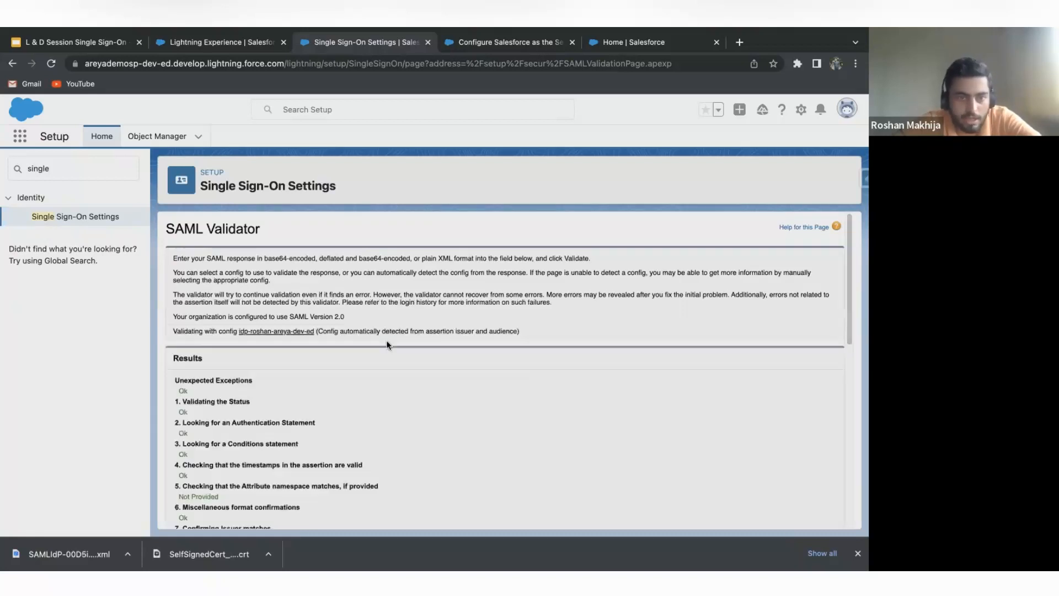
Examine each check in the SAML Validator results, including the signature validation and the Subject of the assertion.
scroll(386, 344, down, 8)
scroll(321, 397, up, 8)
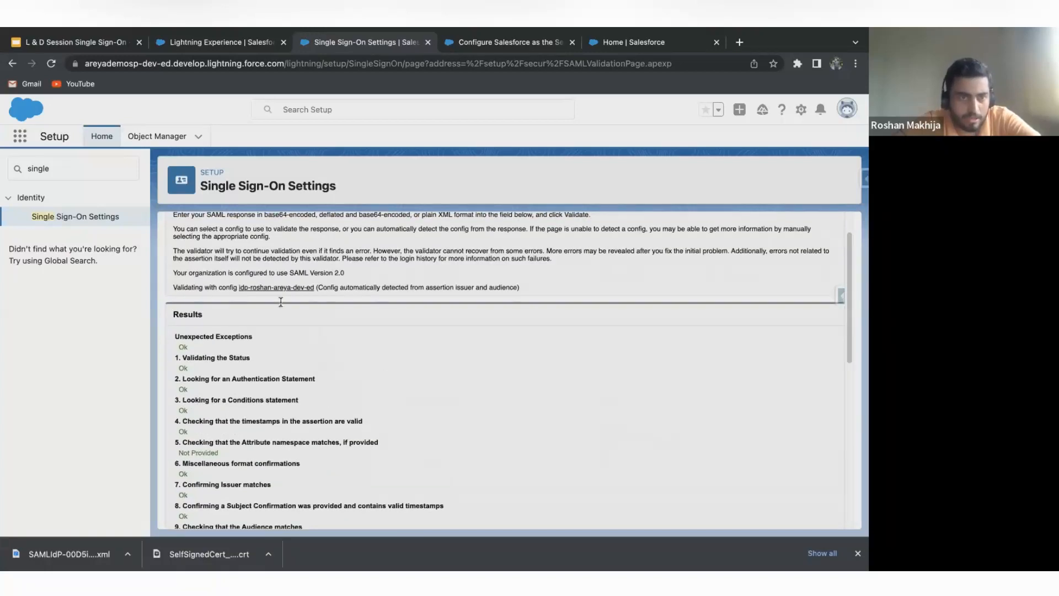
scroll(281, 303, down, 3)
scroll(341, 334, down, 6)
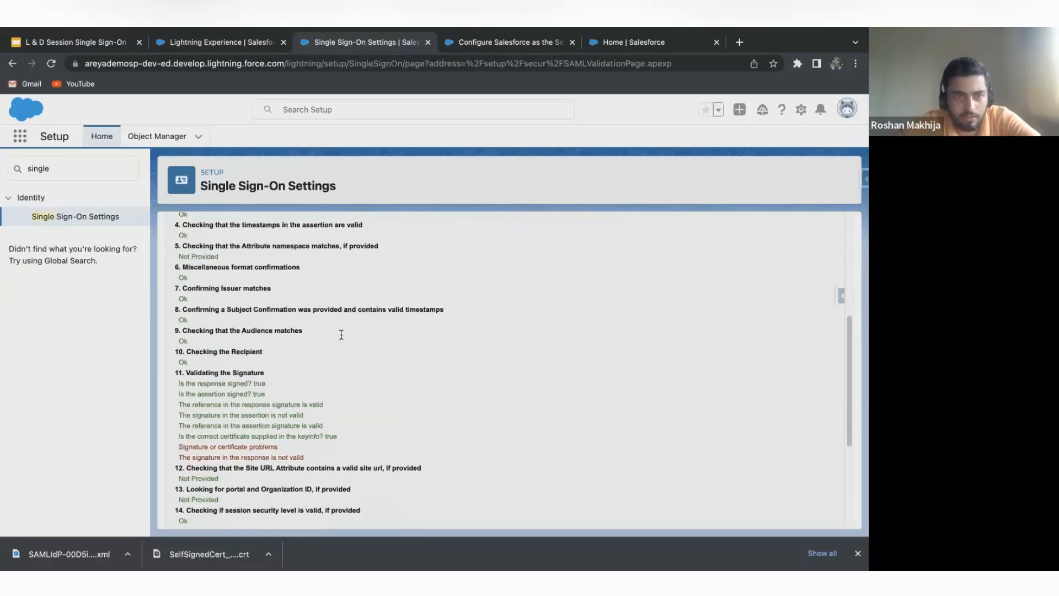
scroll(340, 343, down, 3)
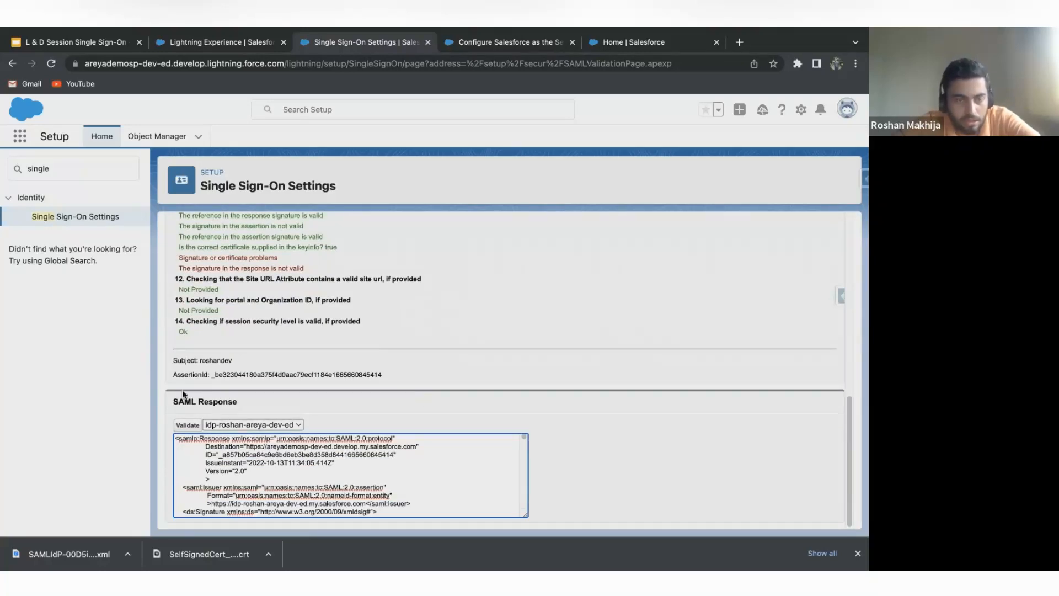
drag(200, 360, 237, 363)
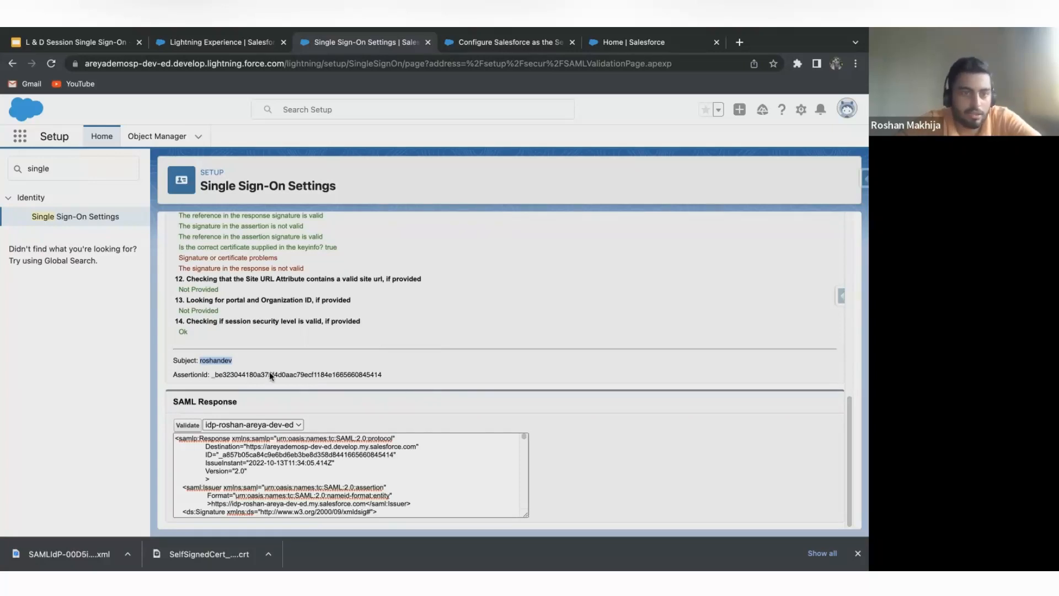
scroll(314, 381, up, 8)
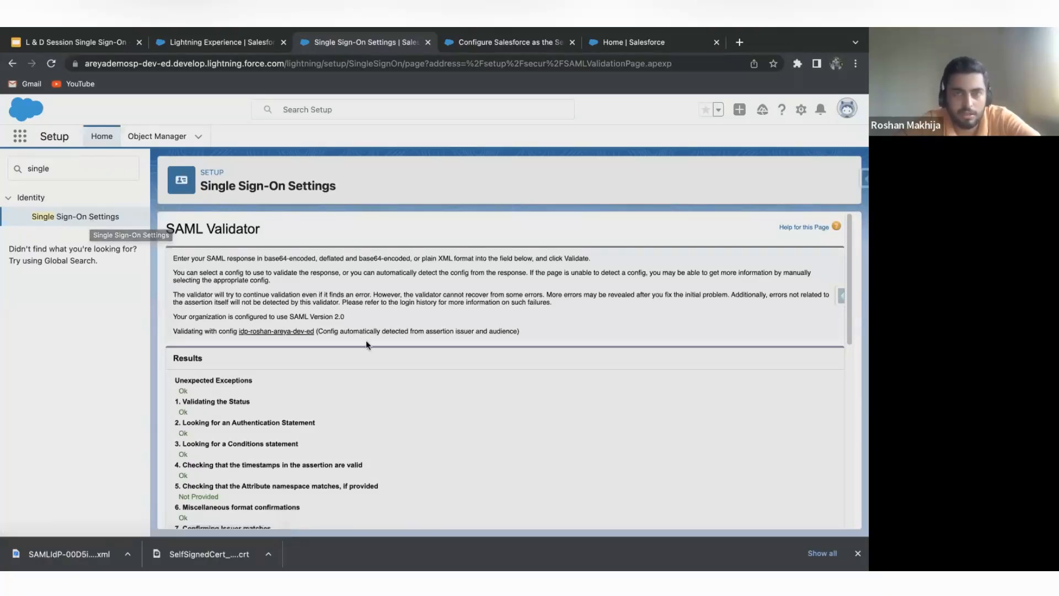
click(307, 102)
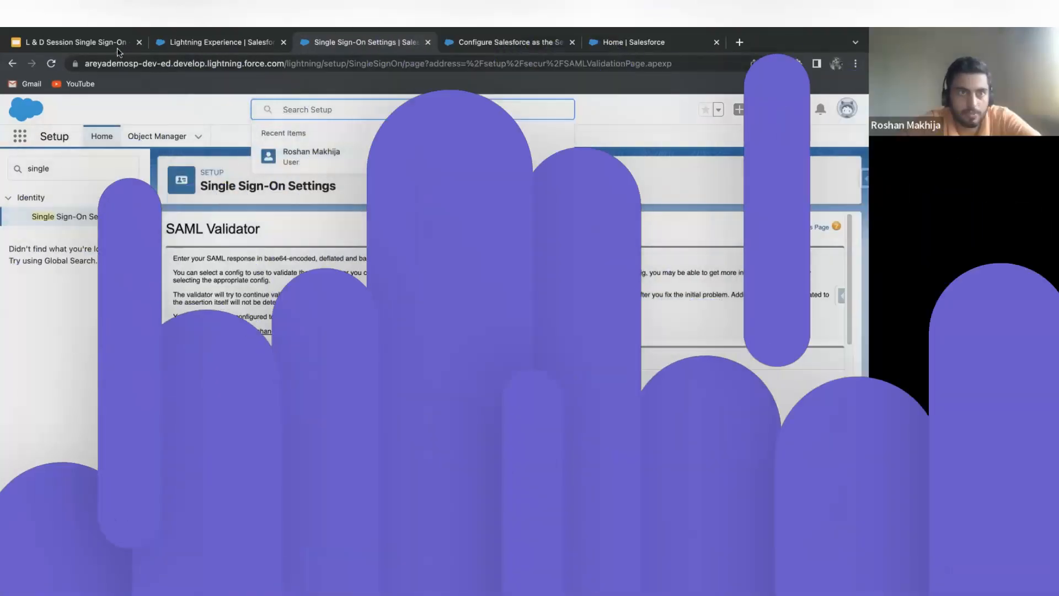